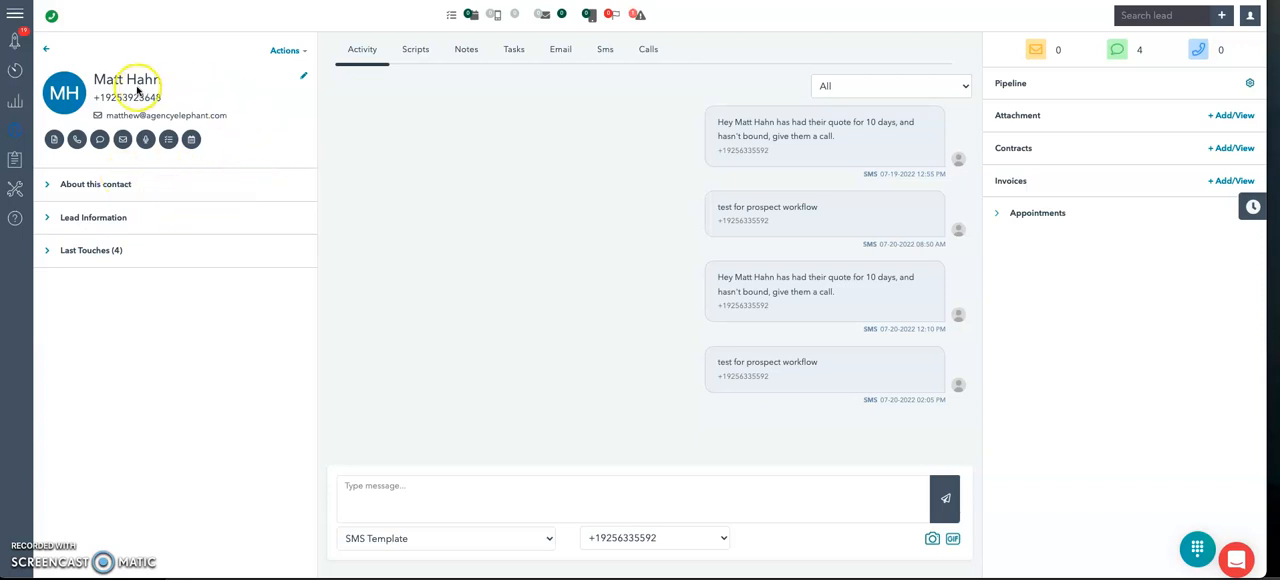
Step: Search for the lead by name, open the contact's record and look at the available lead actions
click(1135, 15)
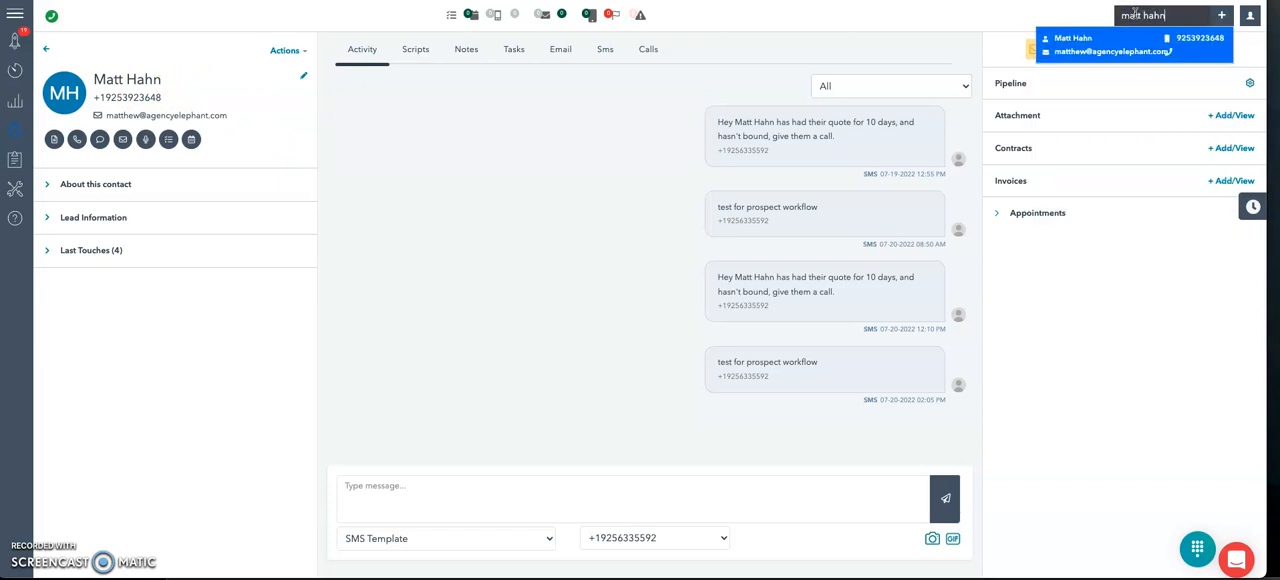
key(Return)
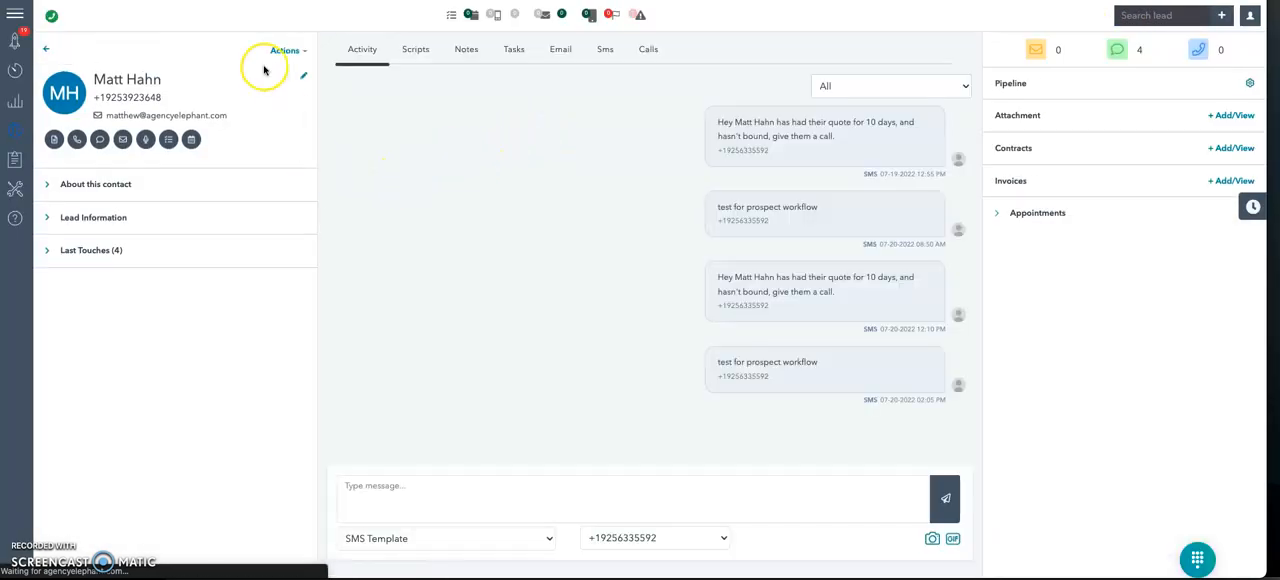
click(282, 52)
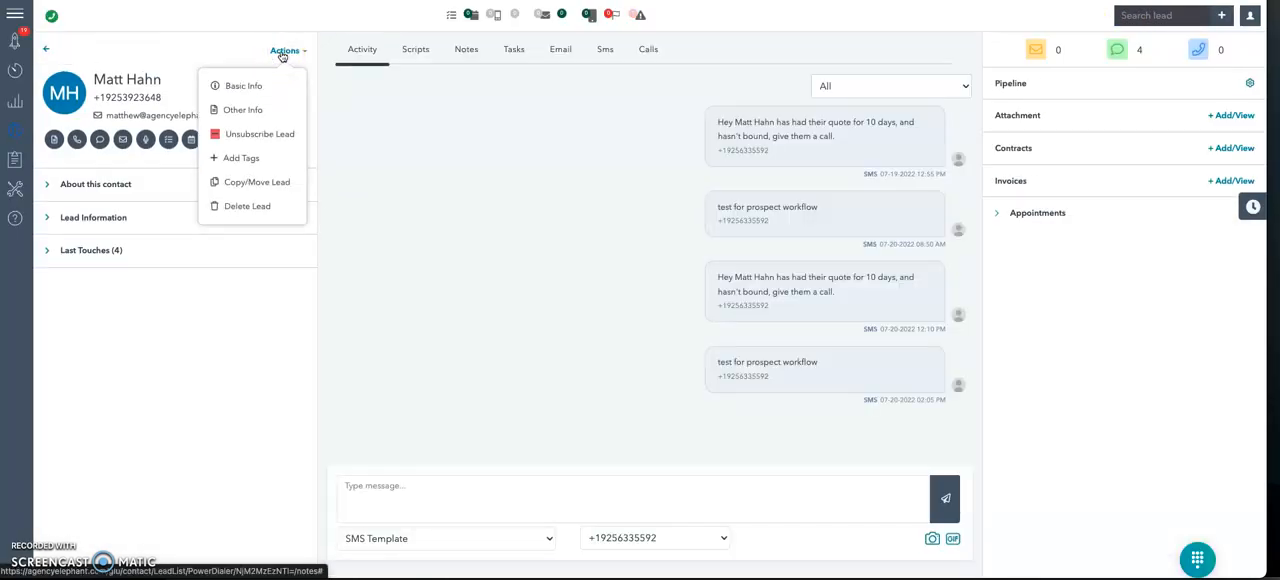
click(282, 52)
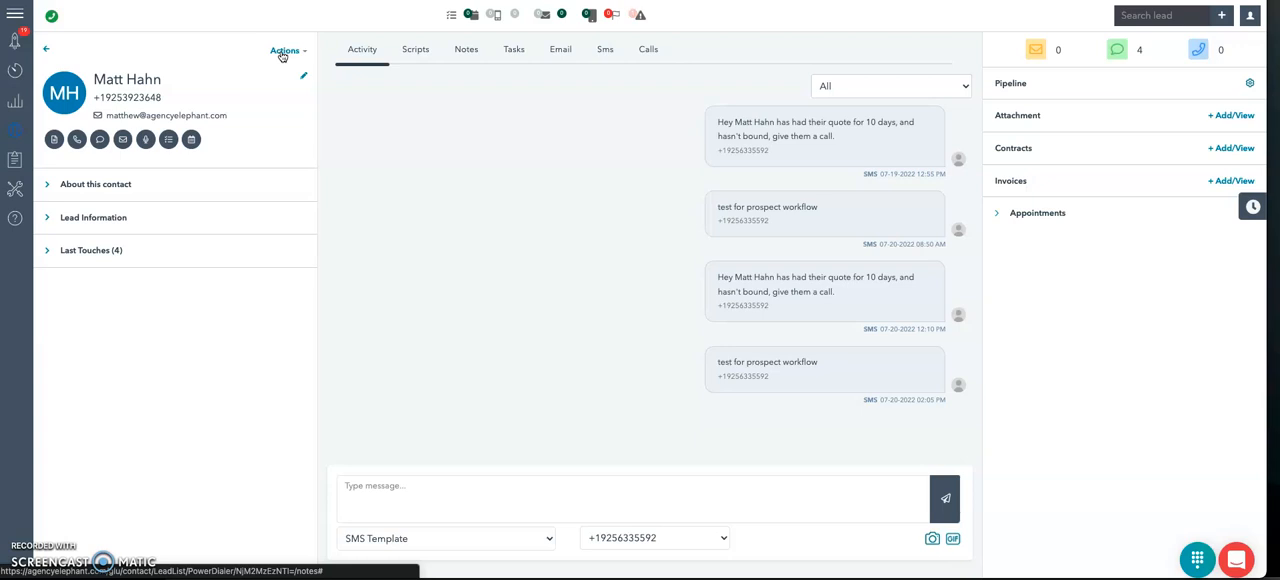
Step: Open the list of SMS drip campaigns and look at its Group column
click(57, 190)
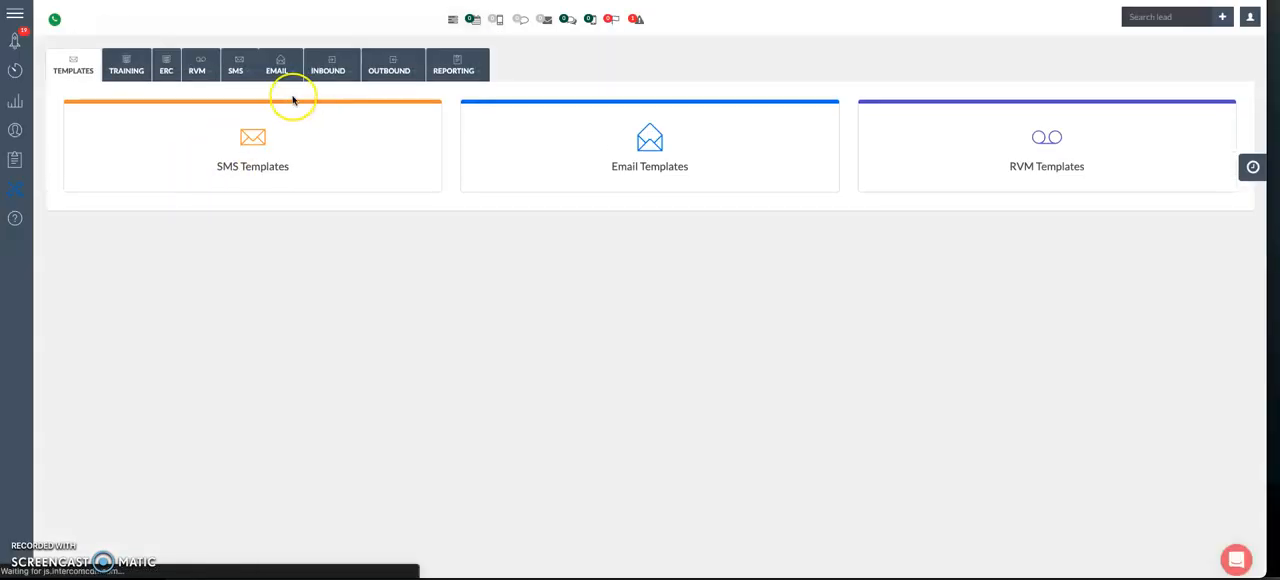
click(245, 72)
click(243, 112)
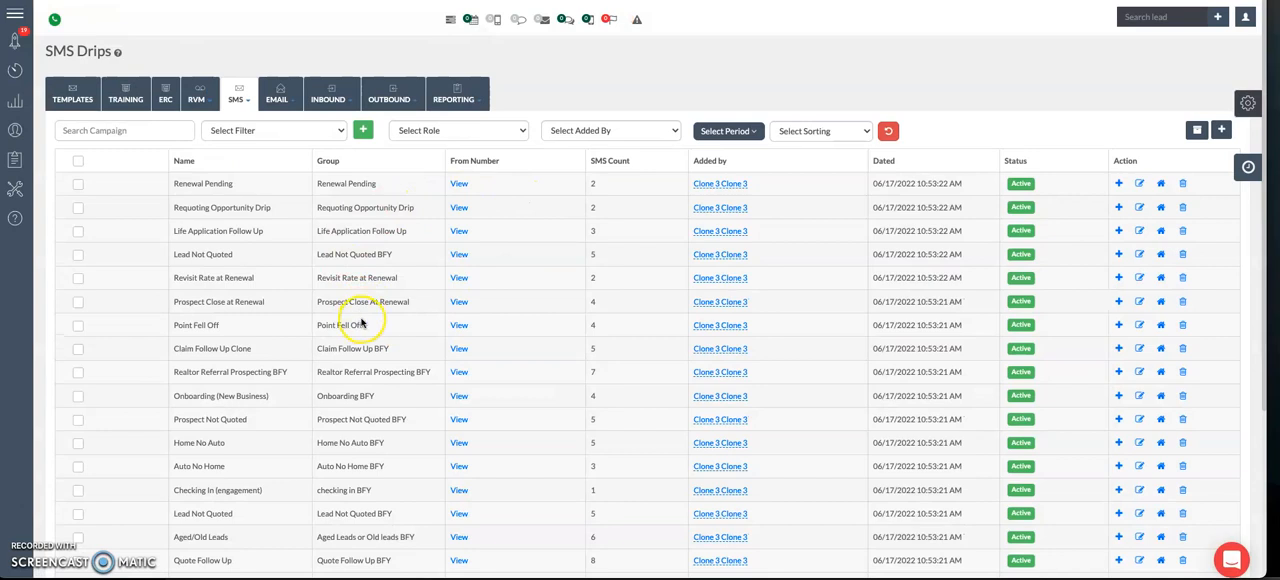
drag(315, 161, 347, 161)
click(238, 98)
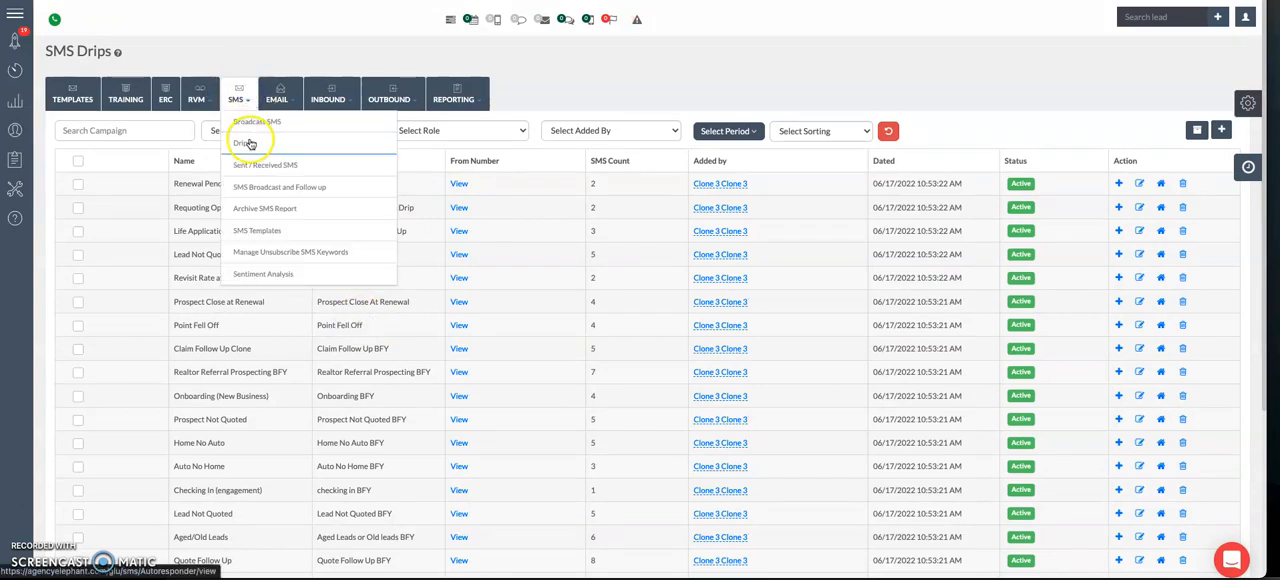
click(235, 54)
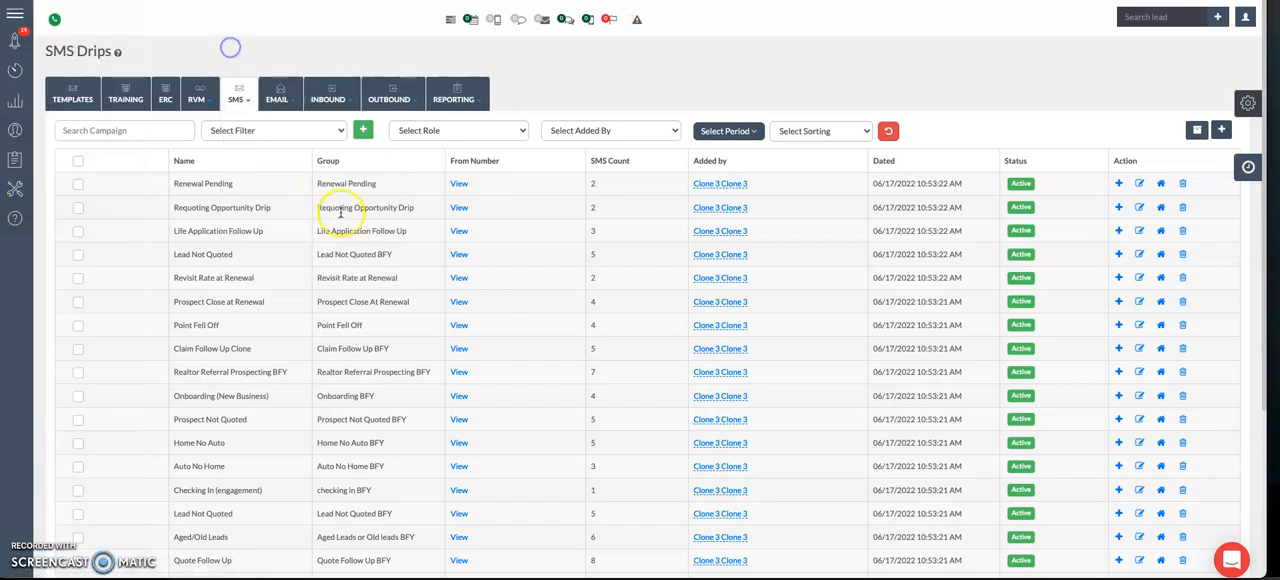
Step: Examine which group triggers each SMS drip, including Prospect Not Quoted BFY, Onboarding BFY, Renewal Pending and Home No Auto BFY
triple_click(355, 419)
triple_click(353, 443)
triple_click(337, 443)
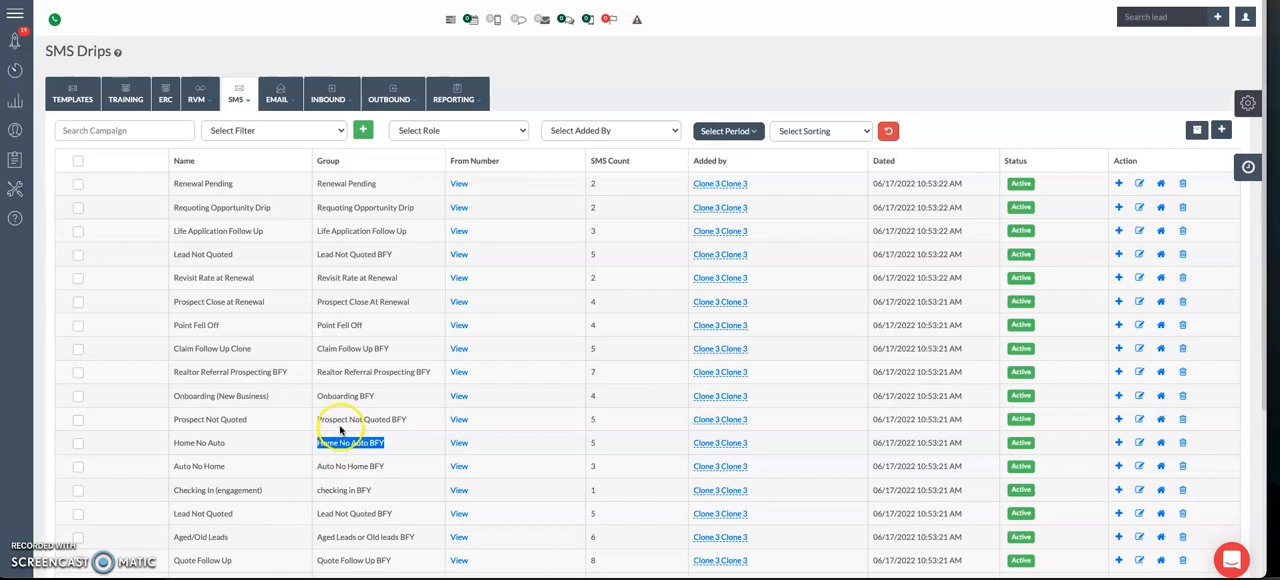
triple_click(339, 422)
click(337, 396)
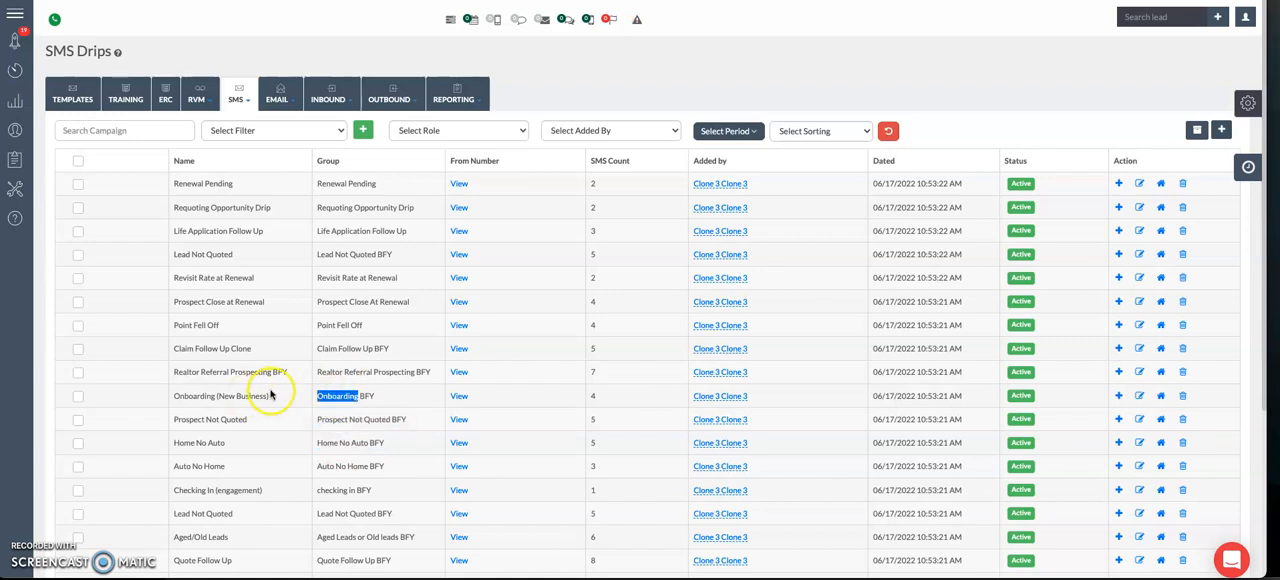
click(197, 192)
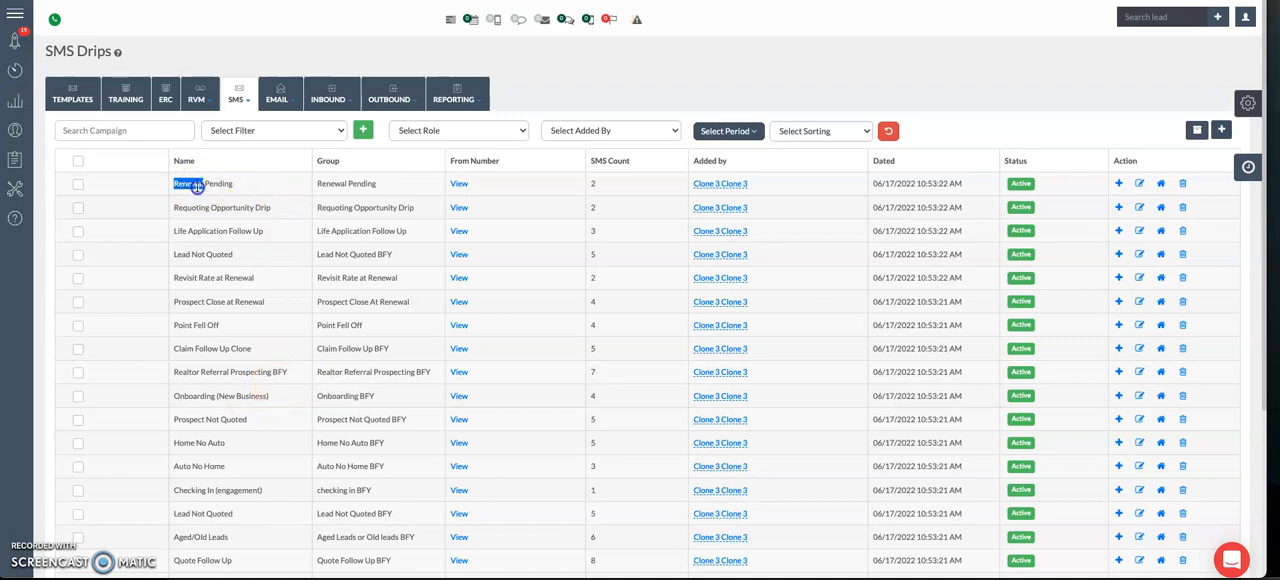
double_click(355, 185)
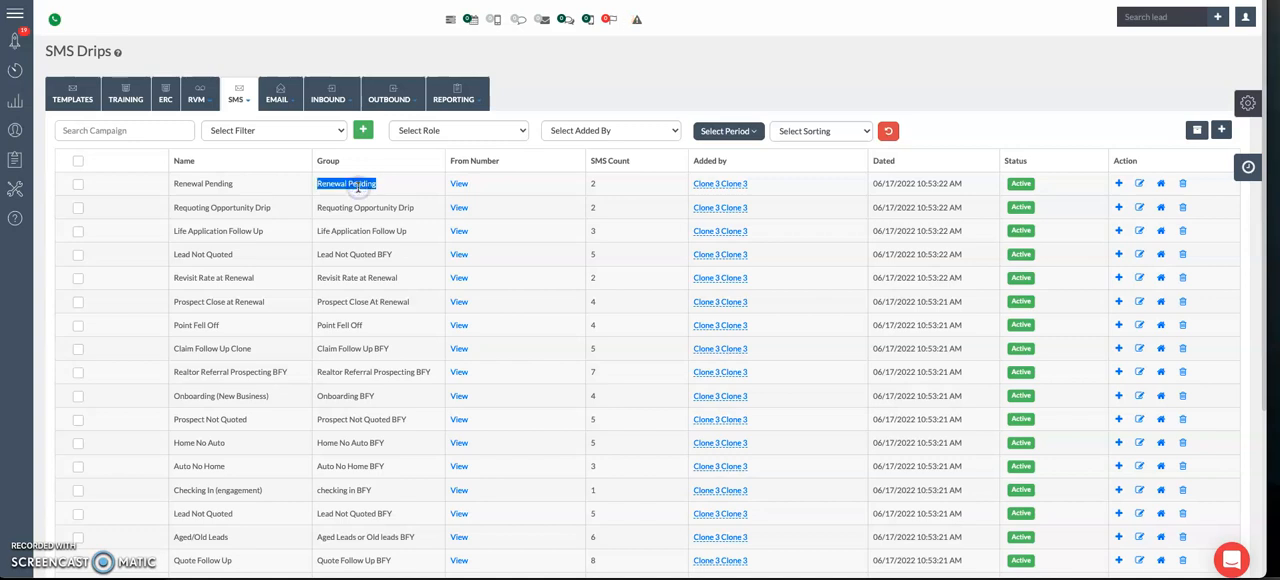
click(336, 445)
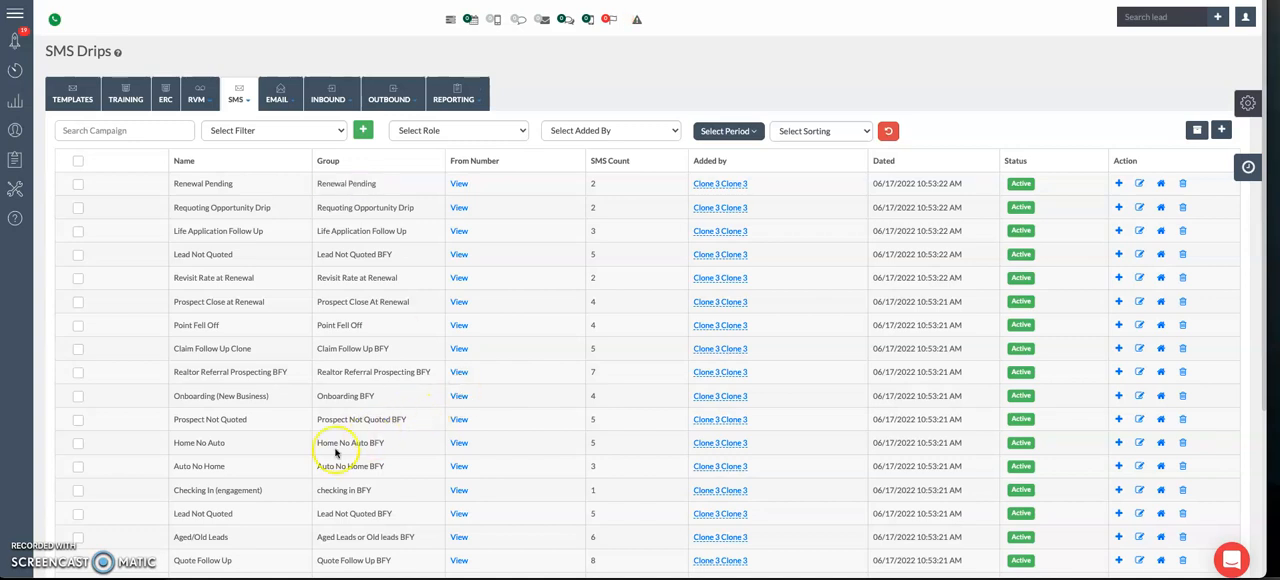
triple_click(336, 445)
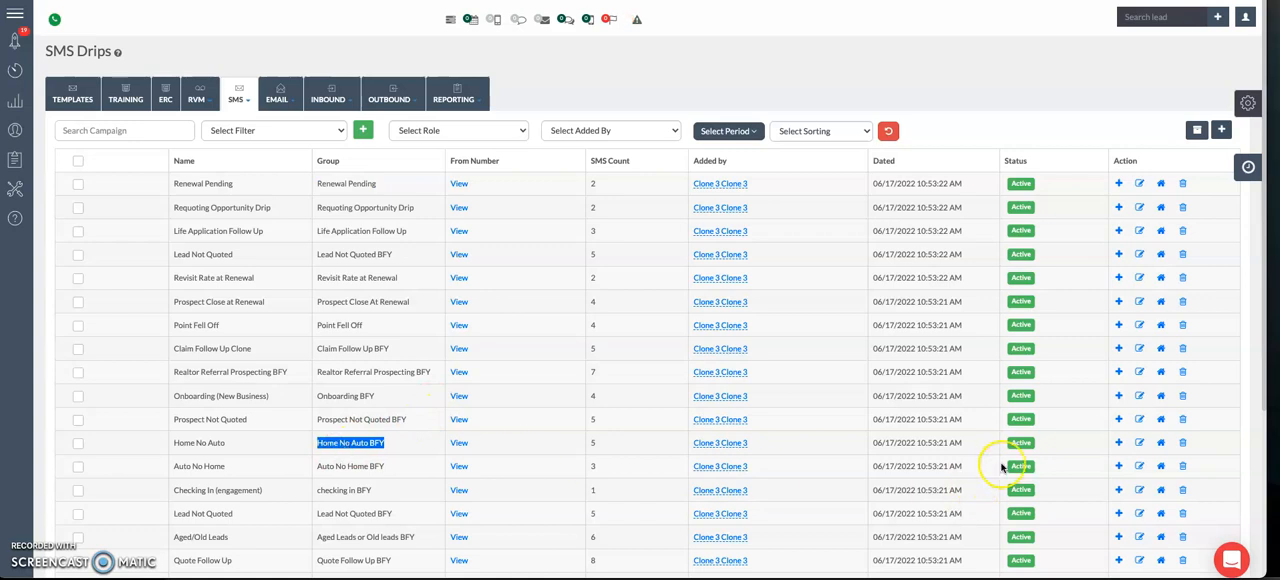
Step: Open the Home No Auto drip's message sequence and review the interval of each SMS
click(1121, 442)
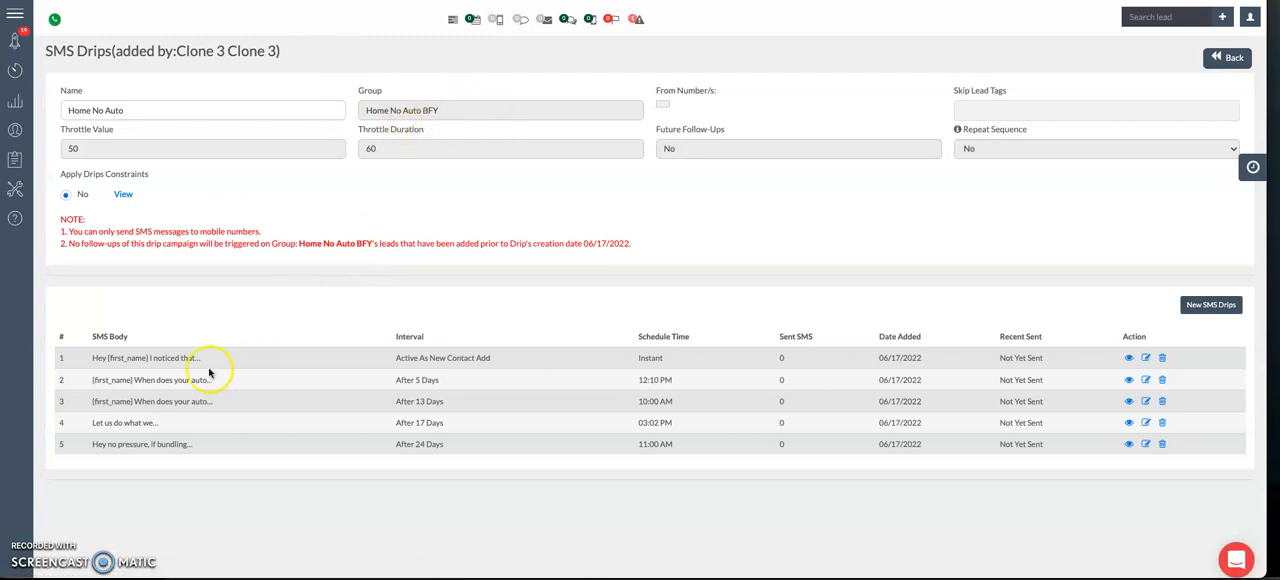
drag(386, 361, 512, 359)
drag(377, 385, 466, 382)
drag(384, 404, 500, 447)
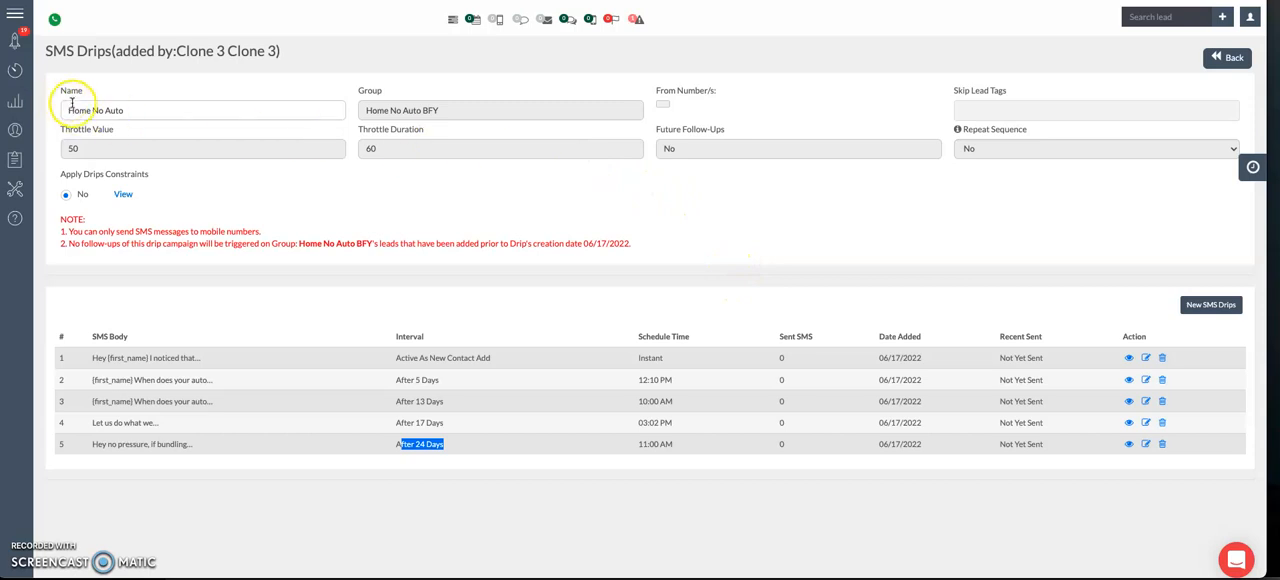
Step: Return to the contact's record by searching for the lead by name
click(1175, 19)
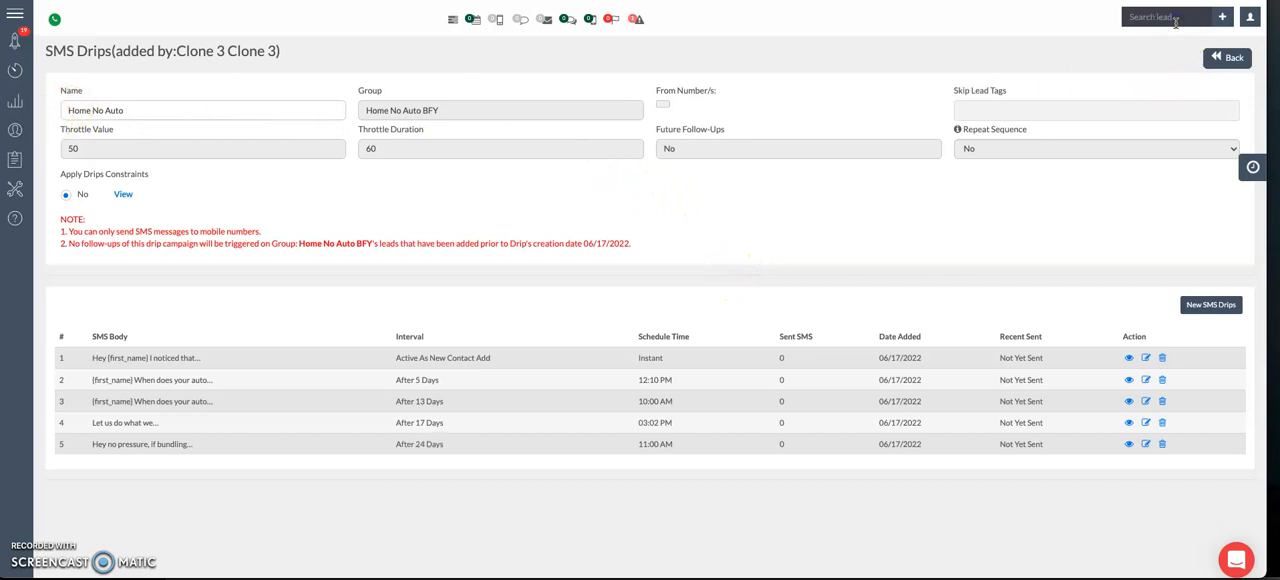
text(matt)
click(1160, 38)
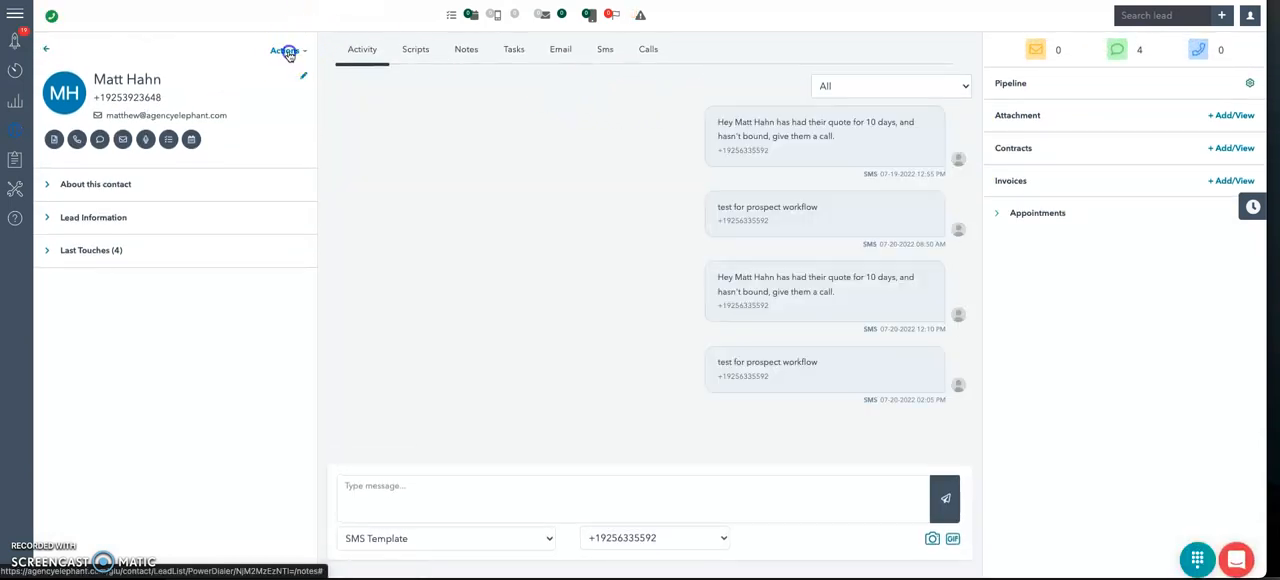
Step: Copy the lead into the Auto No Home BFY group and close the Copy/Move Lead dialog
click(289, 51)
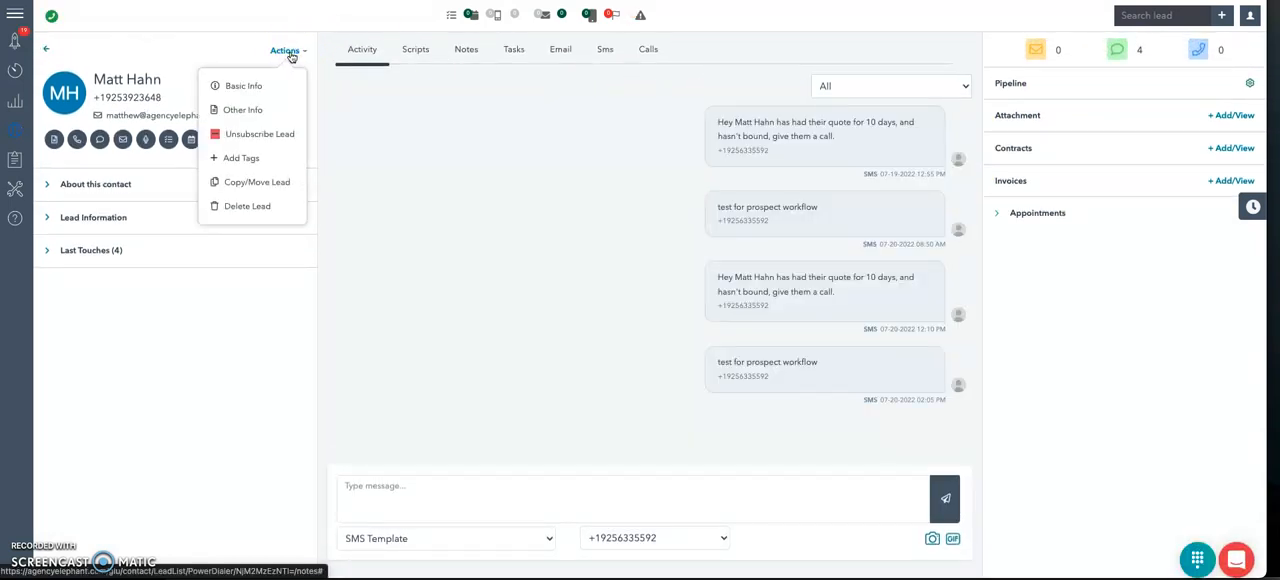
click(273, 186)
click(395, 78)
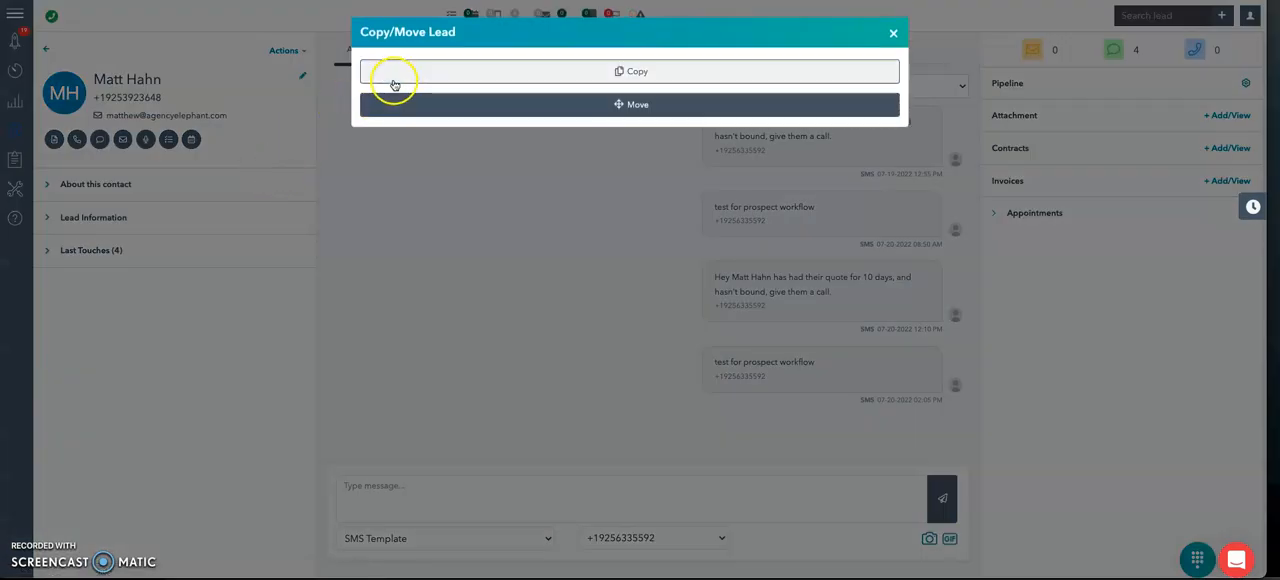
click(403, 100)
text(auto)
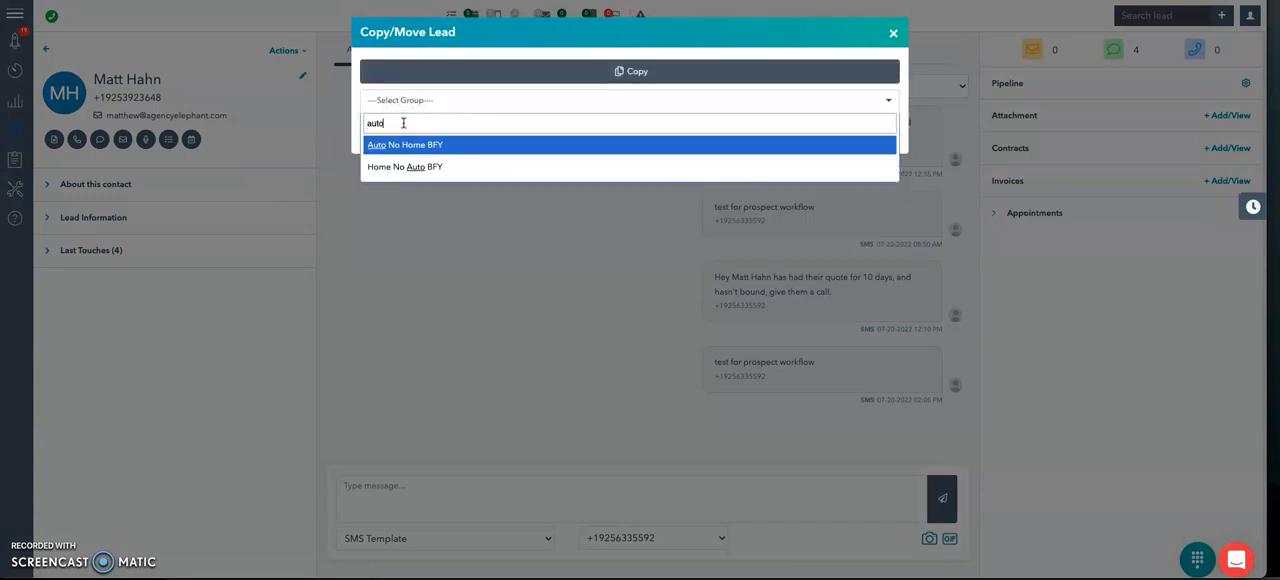
key(Return)
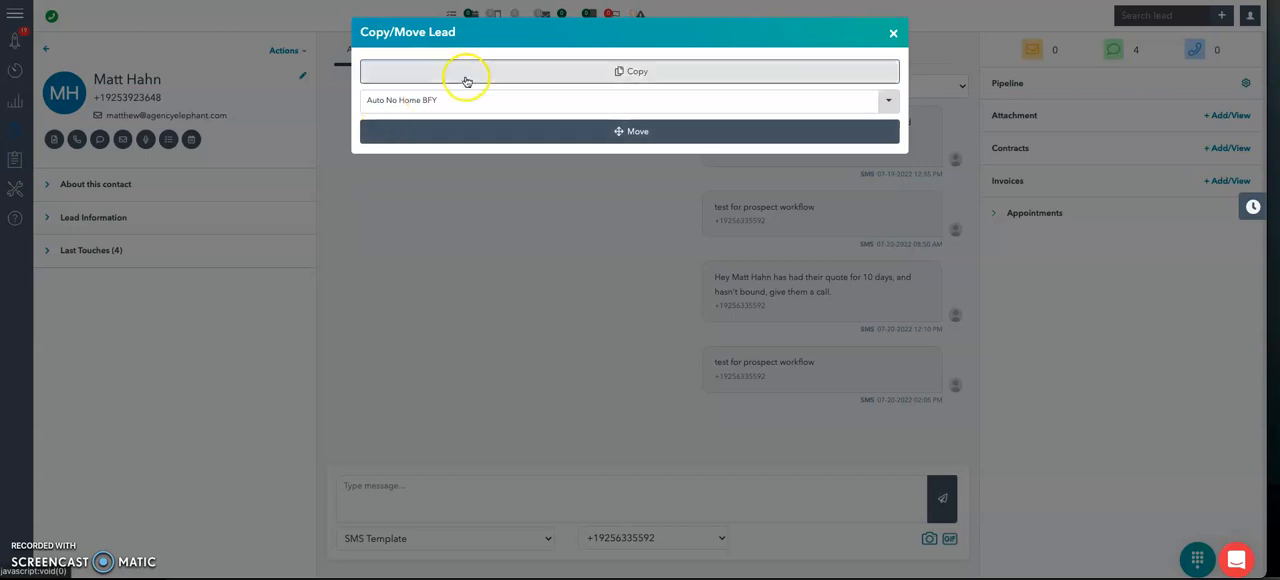
click(892, 34)
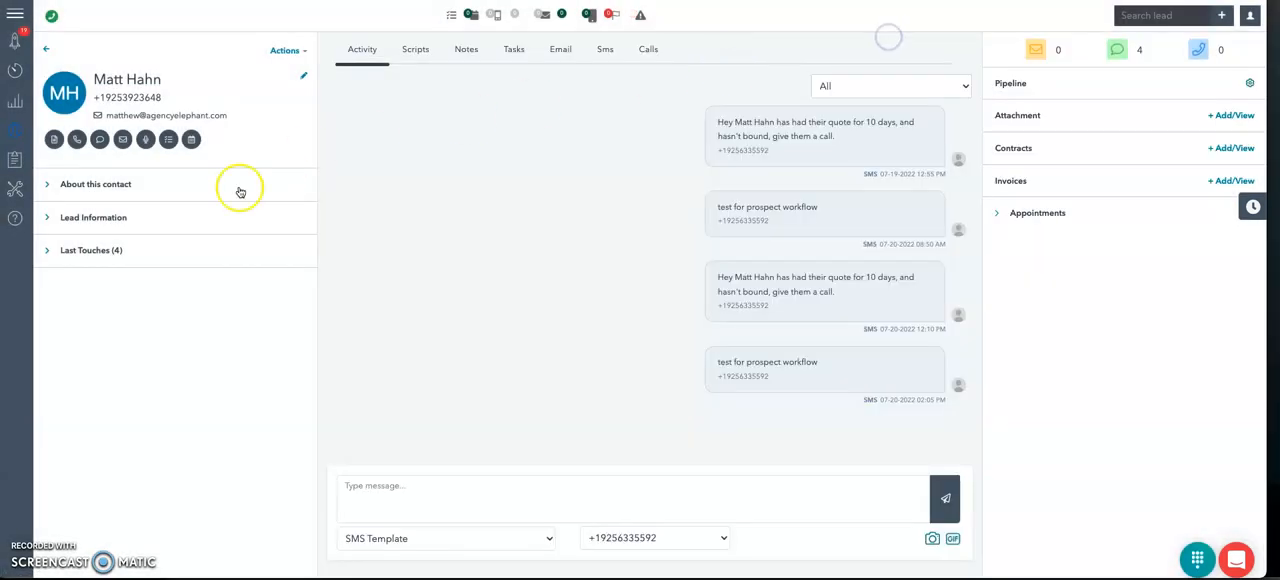
Step: Expand the contact's lead information and remove the lead from the Prospects BFY group
click(108, 215)
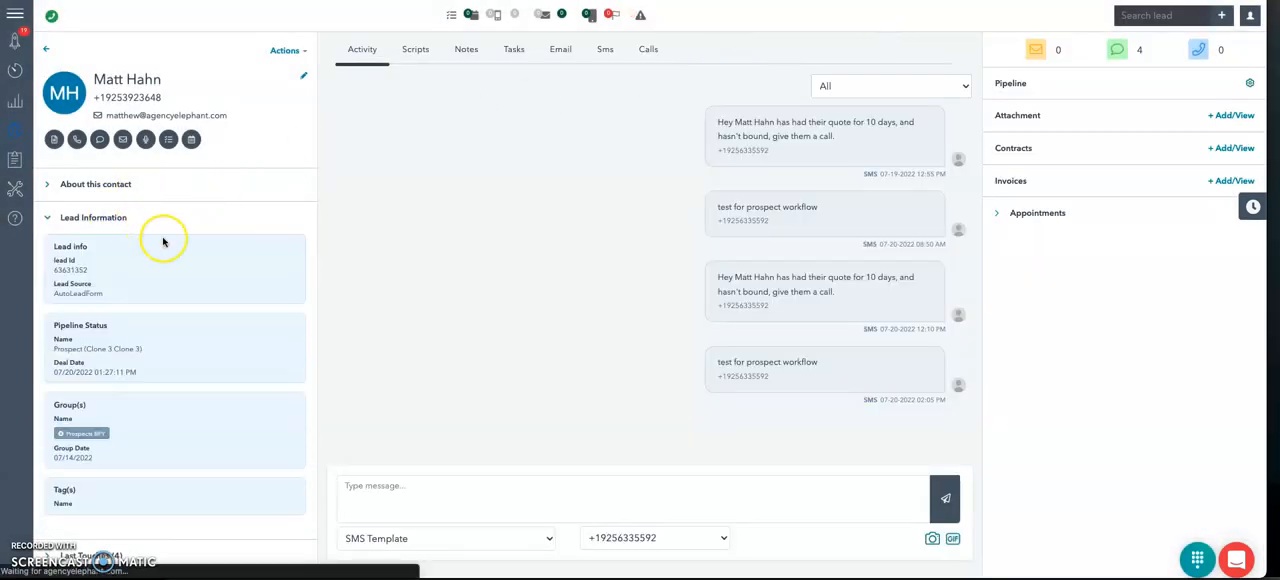
click(93, 215)
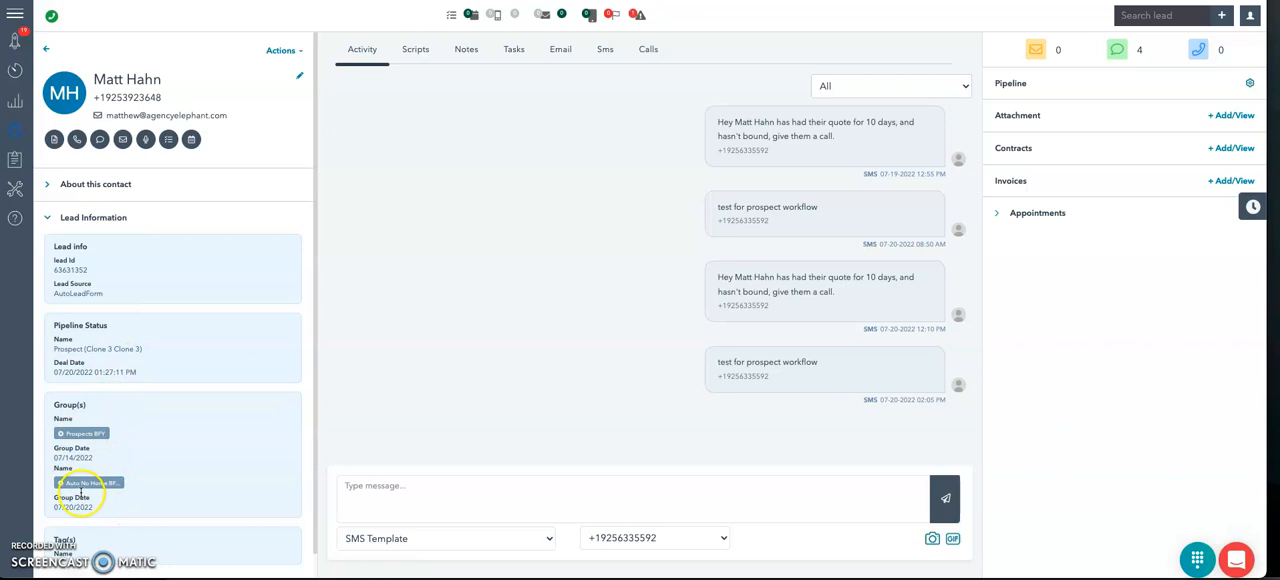
click(59, 432)
click(585, 345)
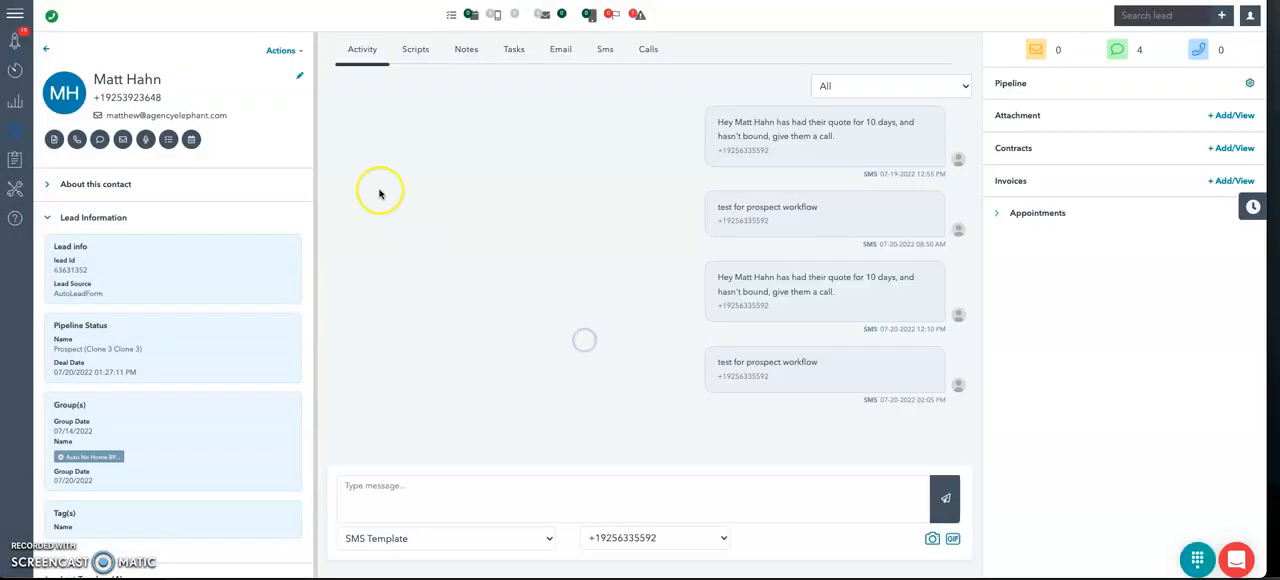
click(273, 48)
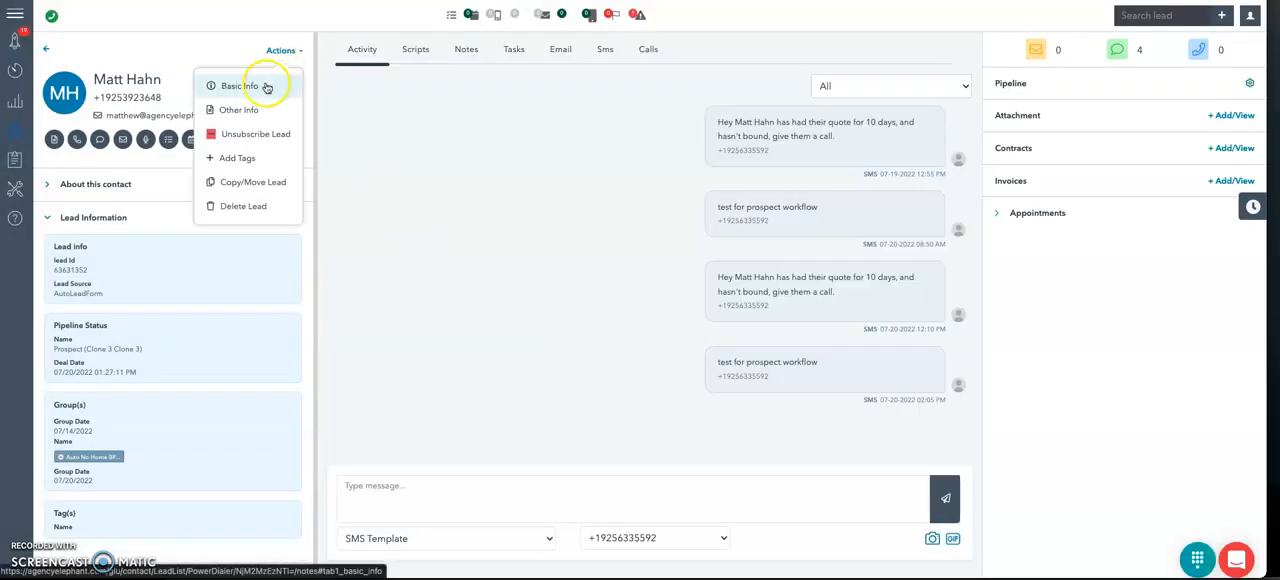
click(140, 406)
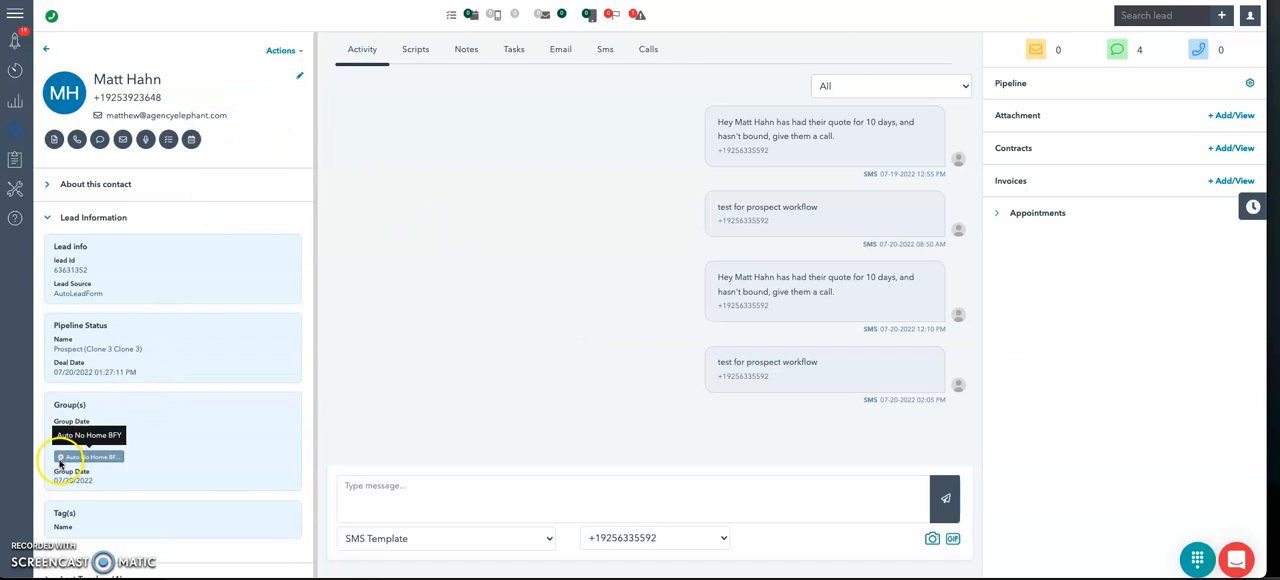
click(281, 52)
click(194, 437)
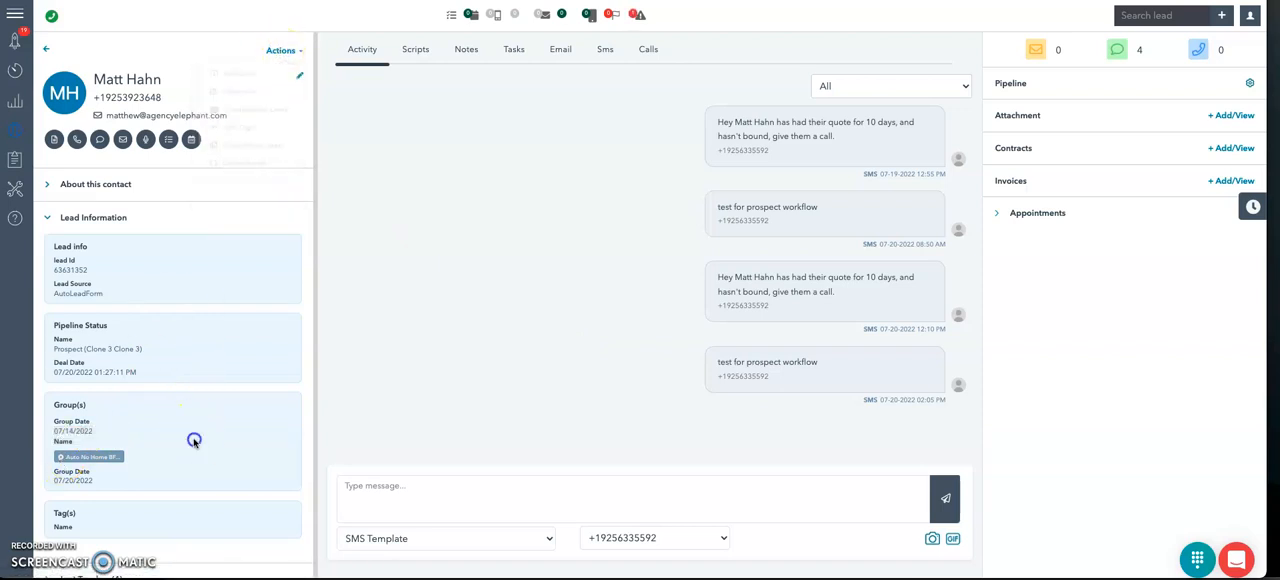
Step: Reload the contact's record and remove the lead from the Auto No Home BFY group
key(super+r)
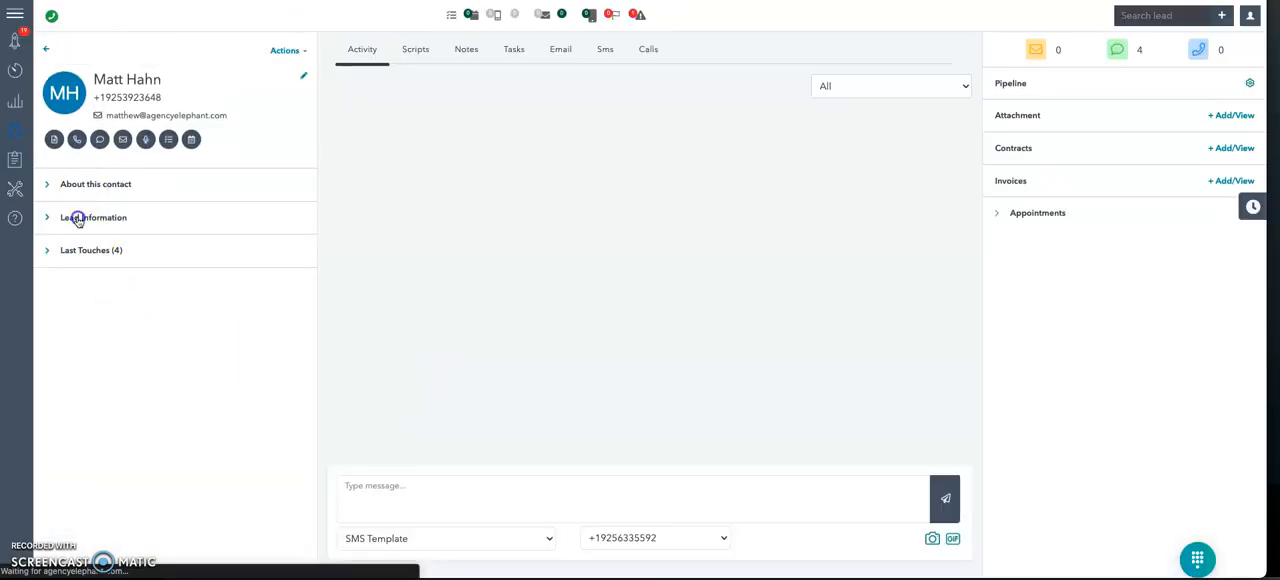
click(80, 214)
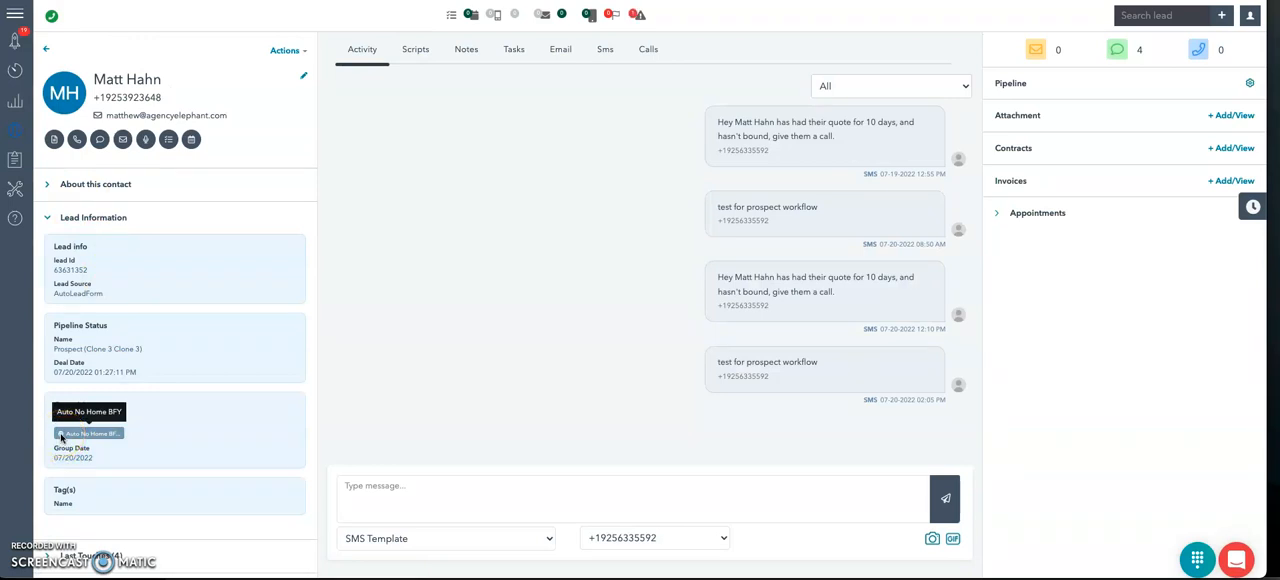
click(61, 434)
click(586, 351)
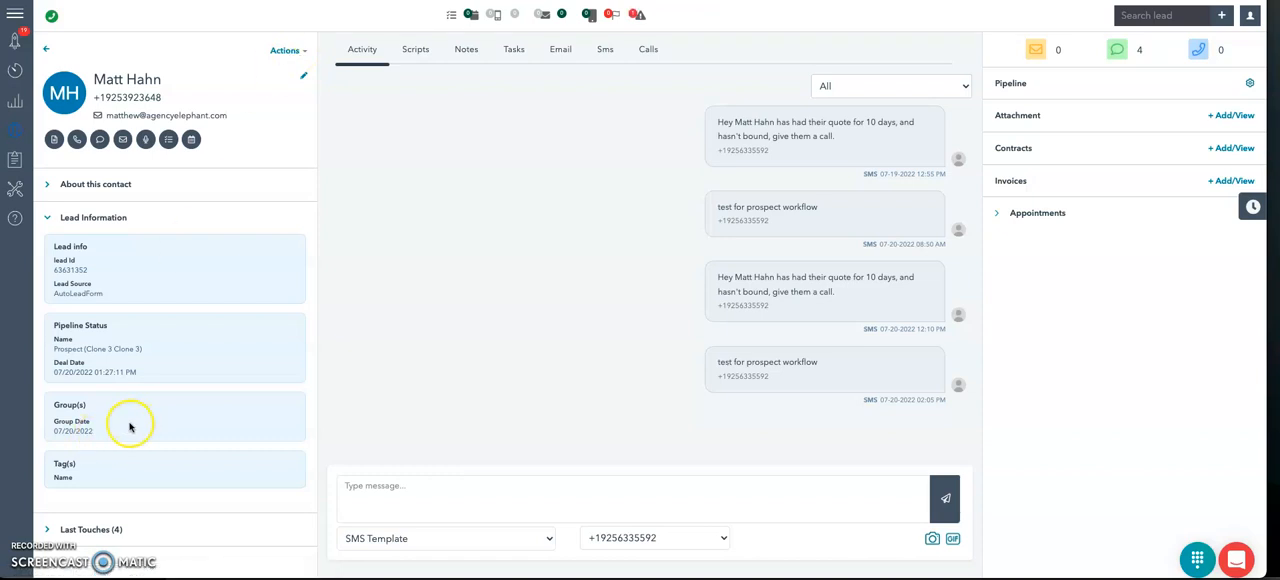
Step: Copy the lead into the Home No Auto BFY group from its contact record
click(285, 50)
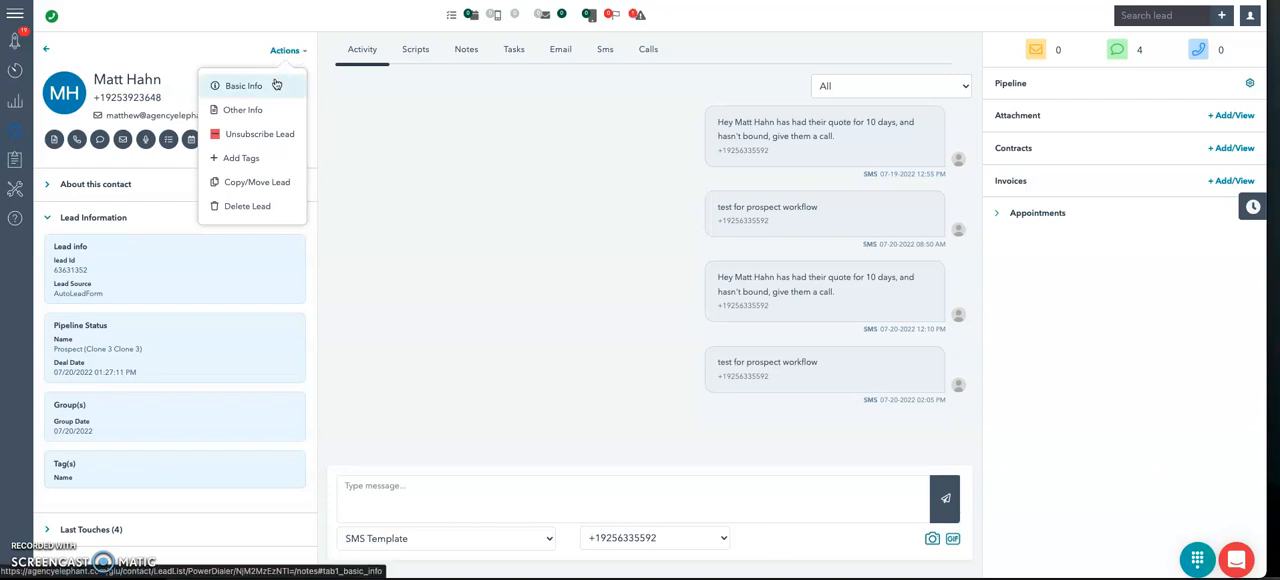
click(252, 184)
click(474, 74)
click(437, 106)
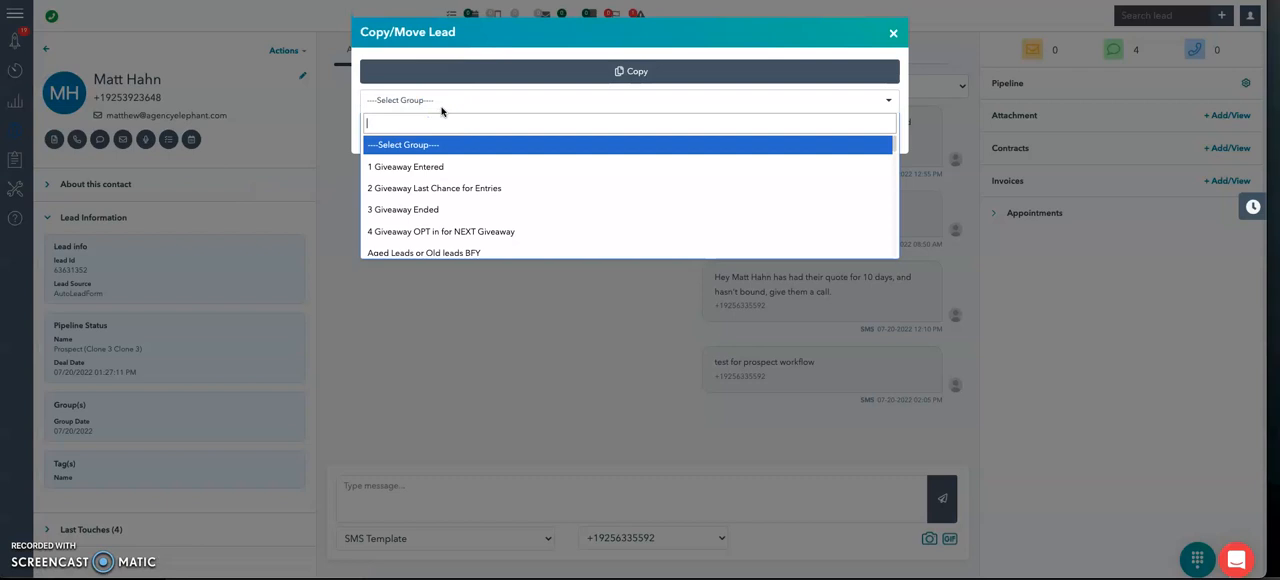
text(auto)
key(Return)
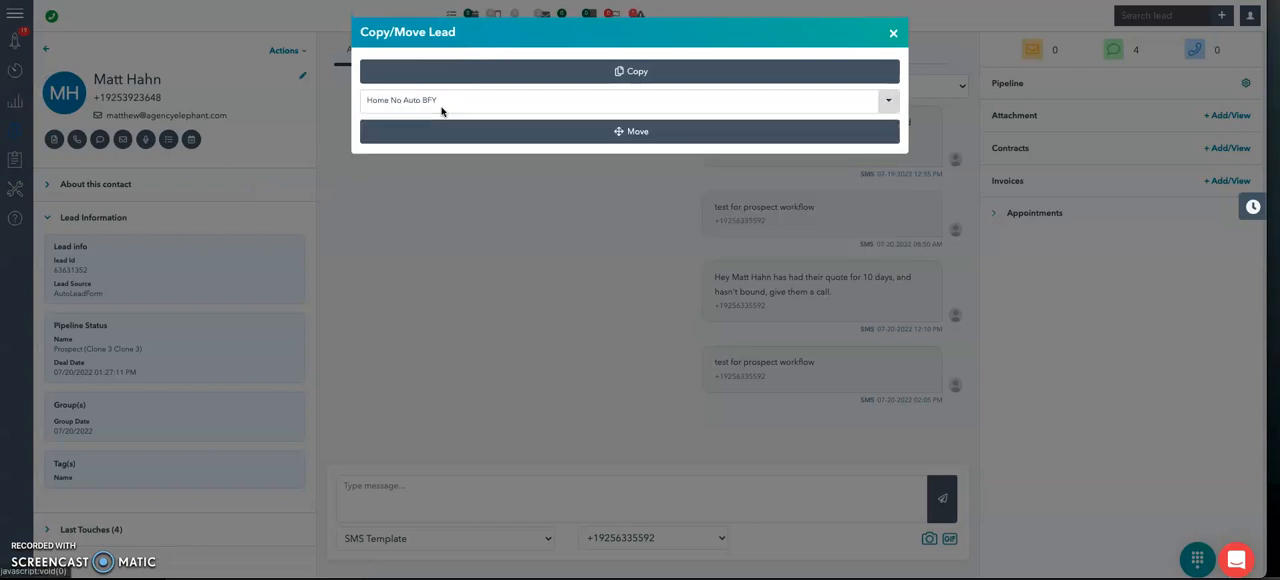
click(443, 66)
click(894, 34)
click(634, 72)
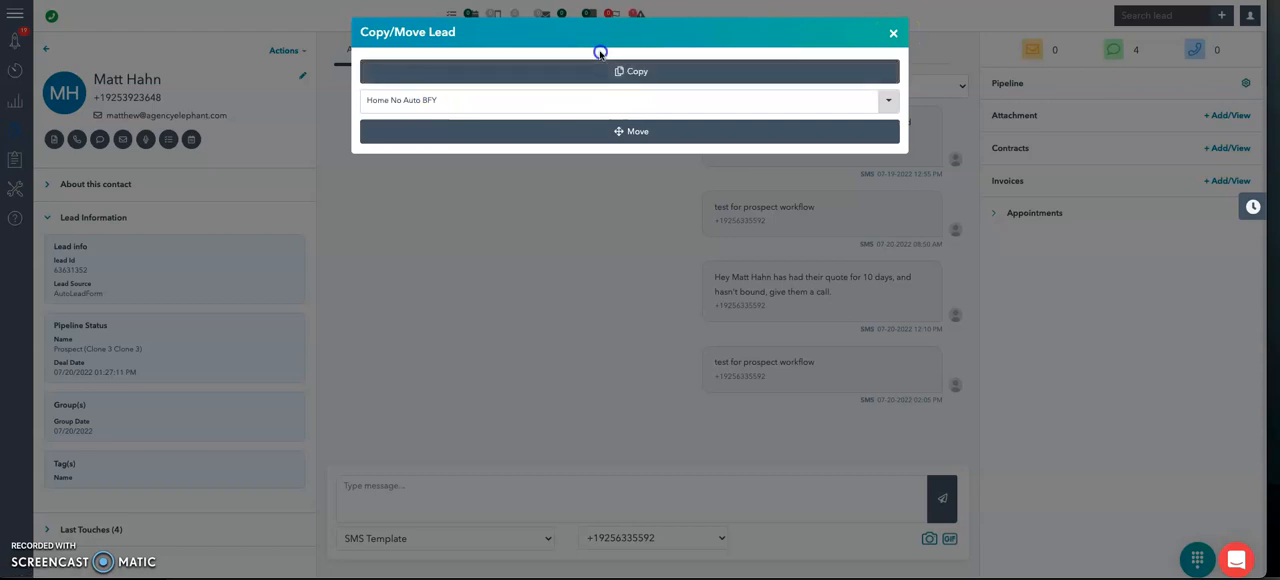
Step: Copy the lead into the Claim Follow Up BFY group as well, close the dialog and expand the lead information
click(694, 62)
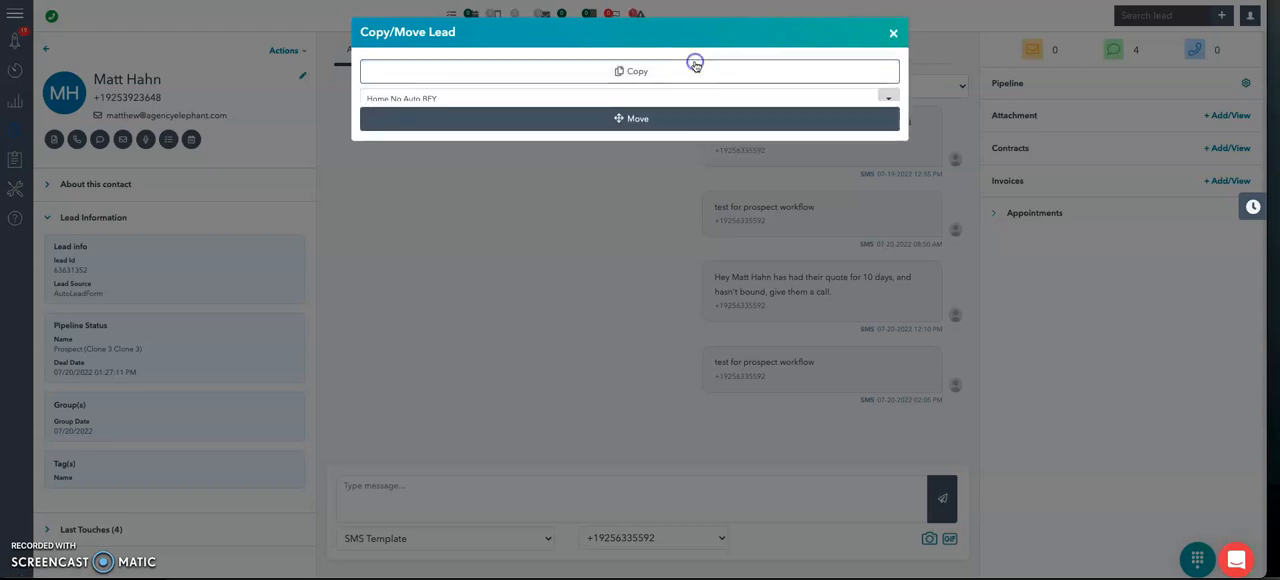
click(557, 104)
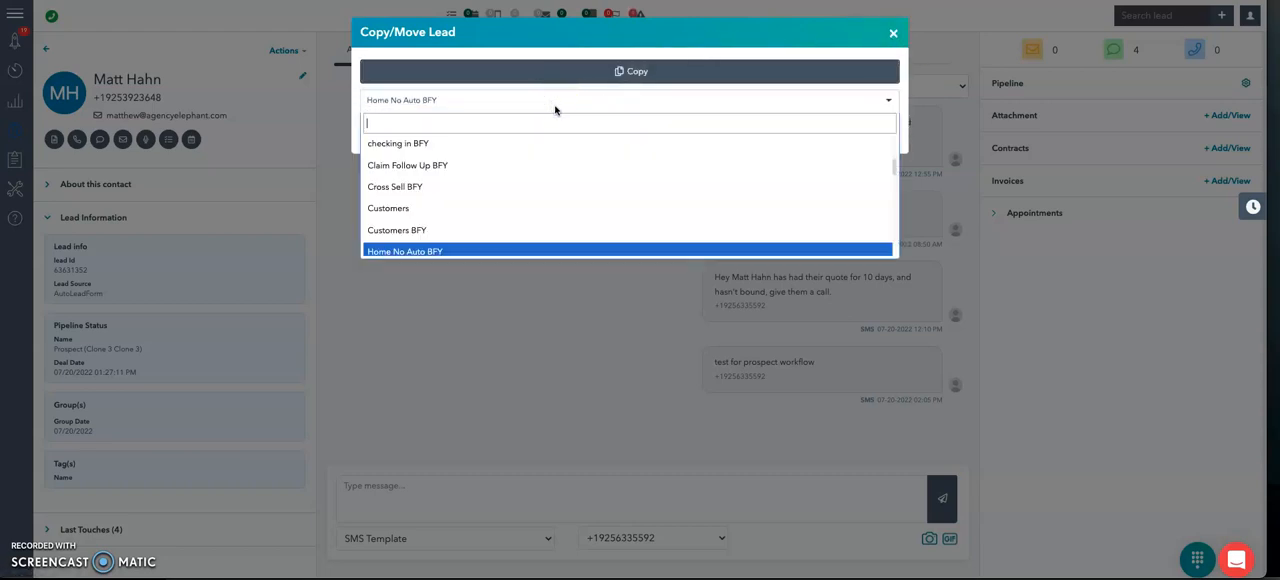
click(441, 165)
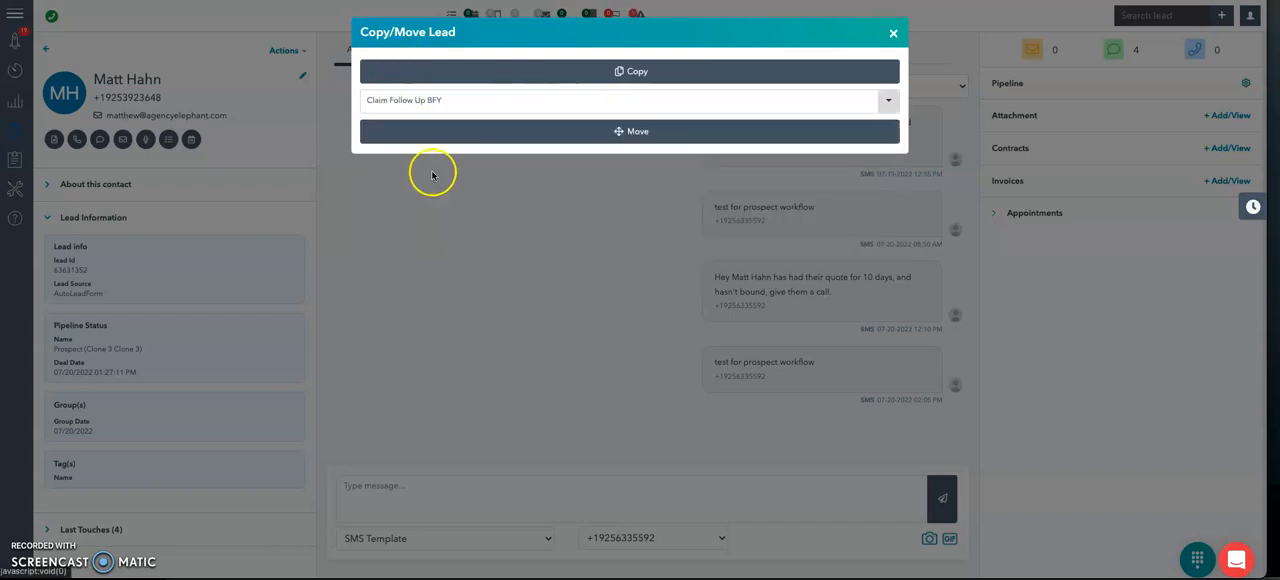
click(776, 66)
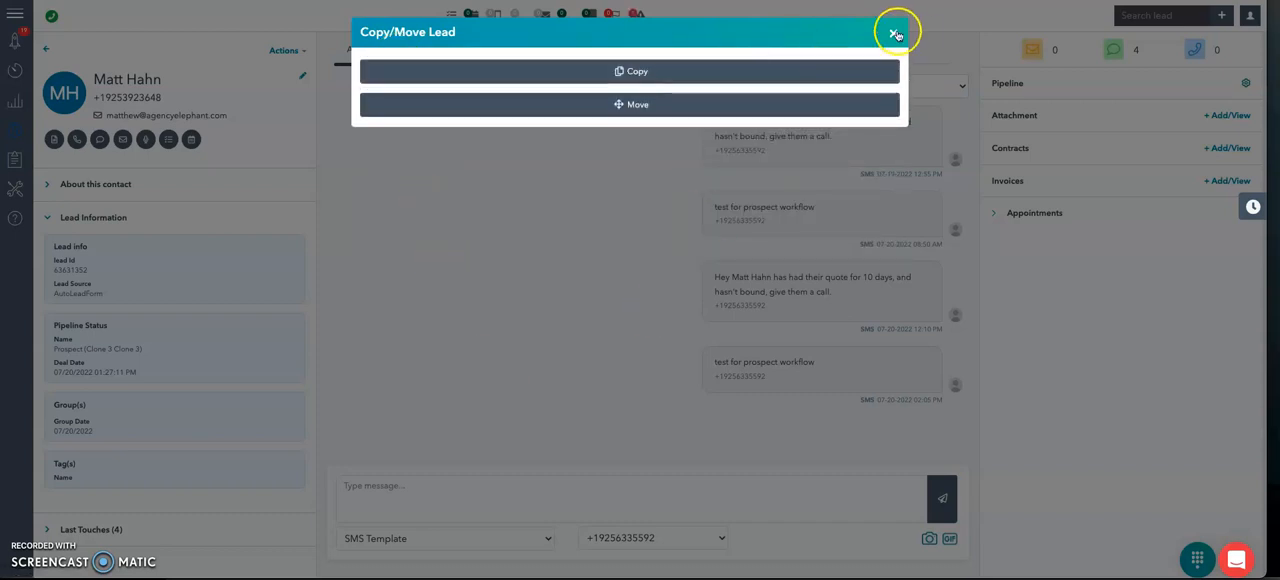
click(894, 33)
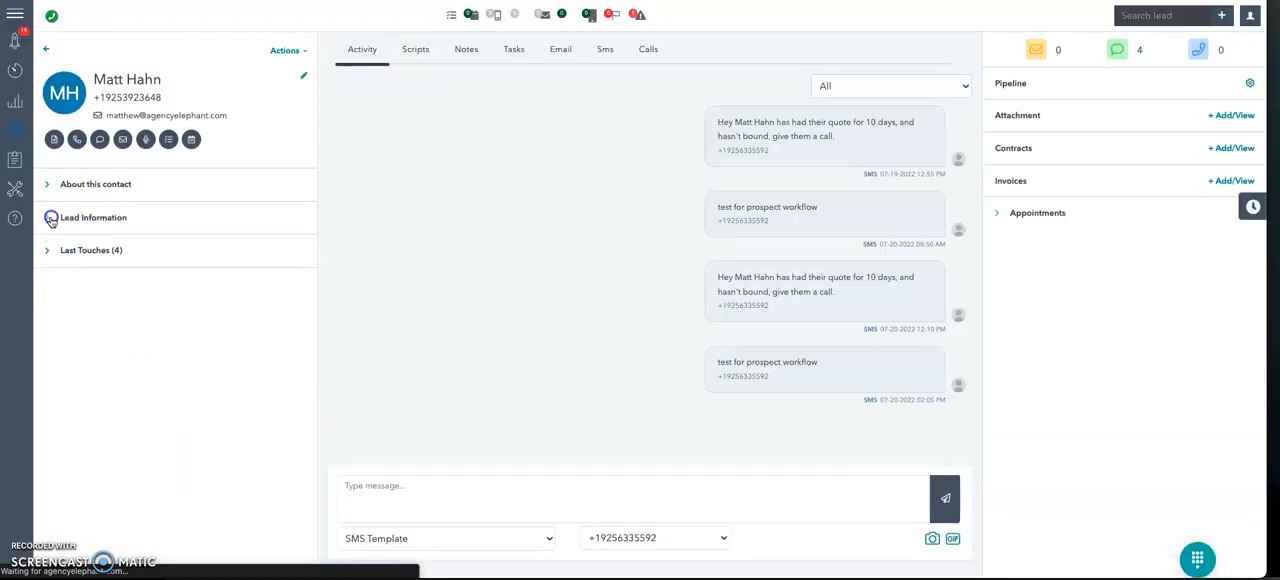
click(52, 216)
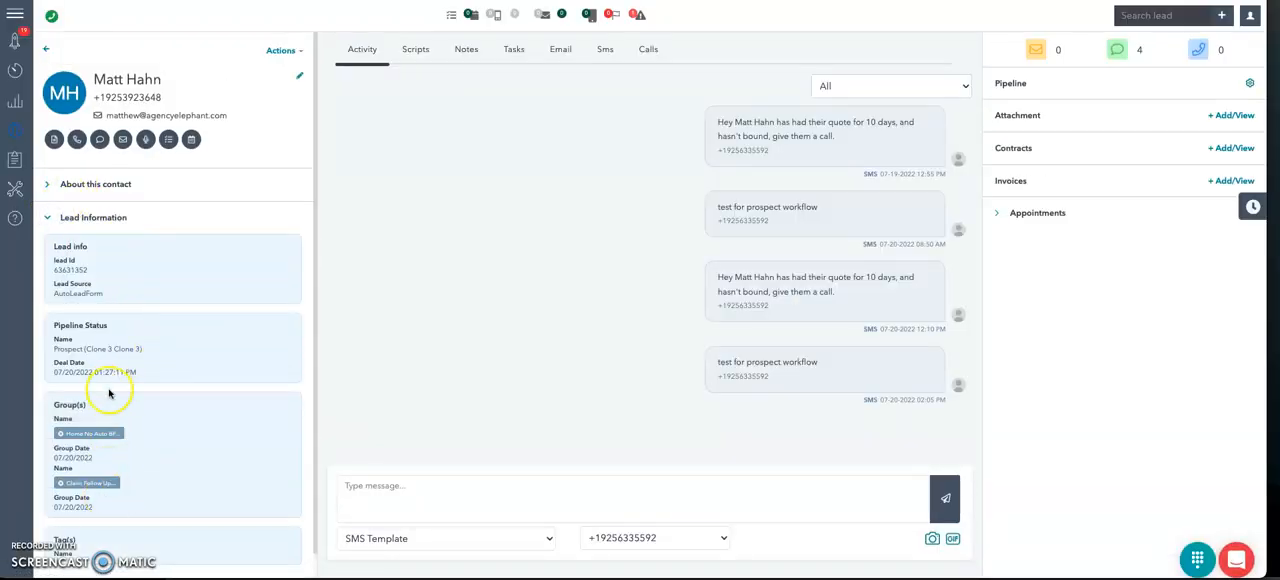
Step: Move the lead into the Customers BFY group, close the dialog and expand the lead information
click(279, 51)
click(257, 184)
click(515, 108)
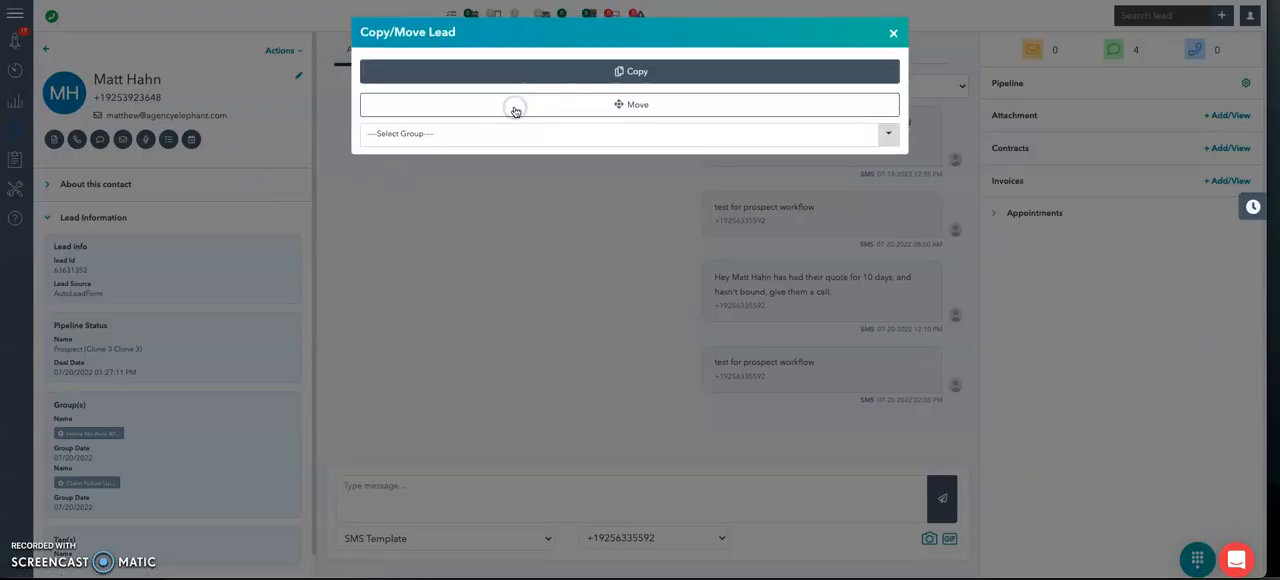
click(434, 237)
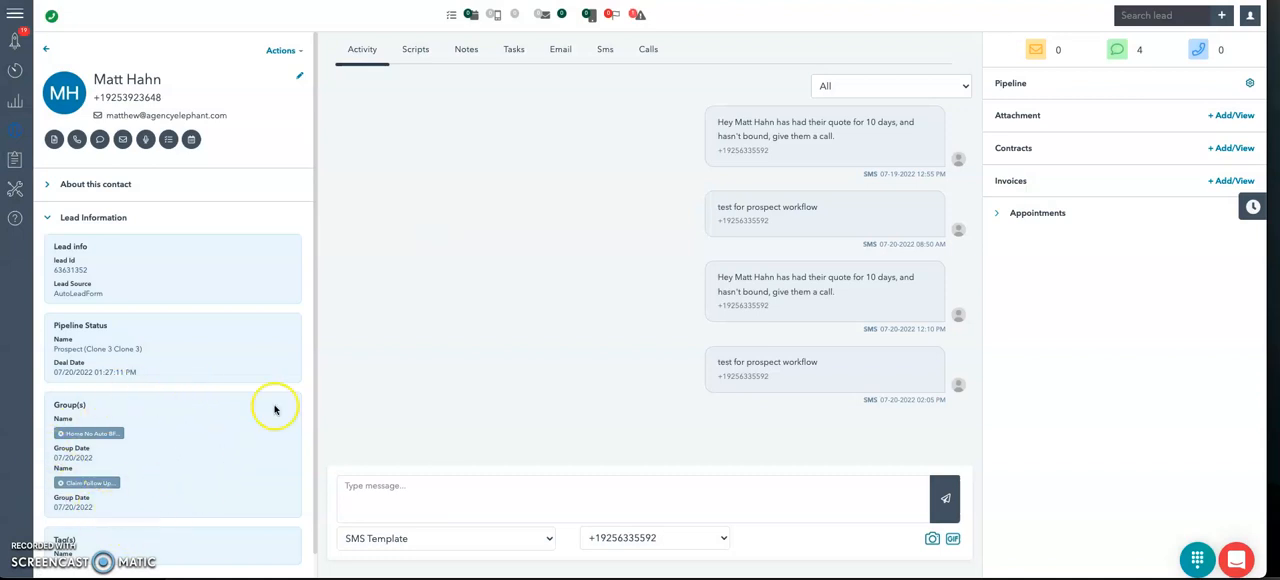
click(281, 54)
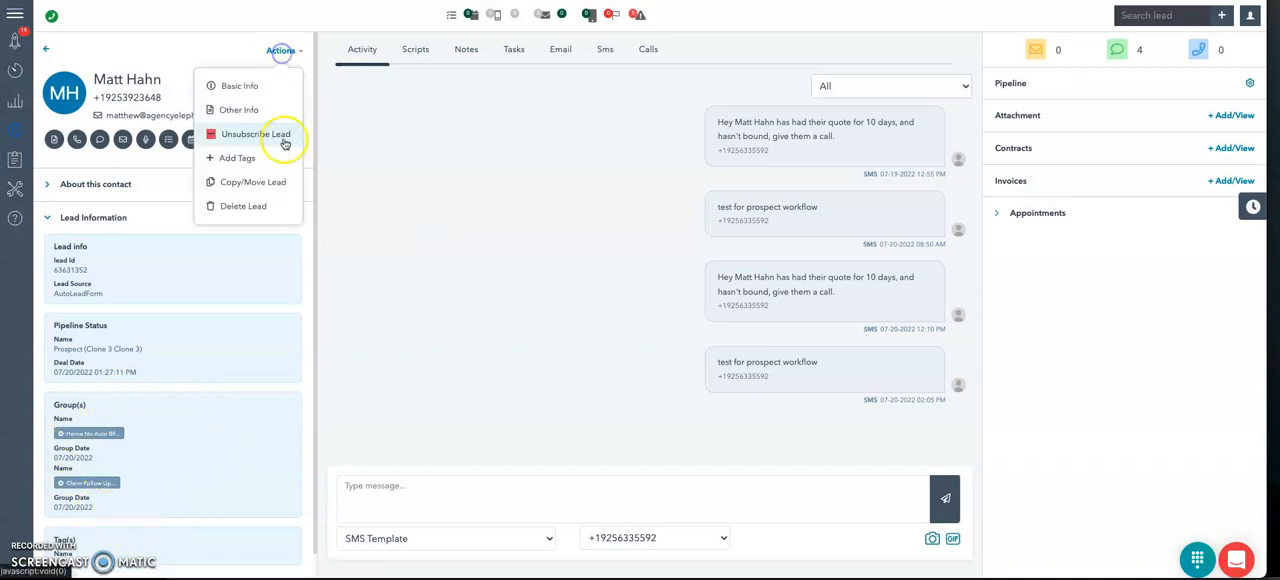
click(272, 186)
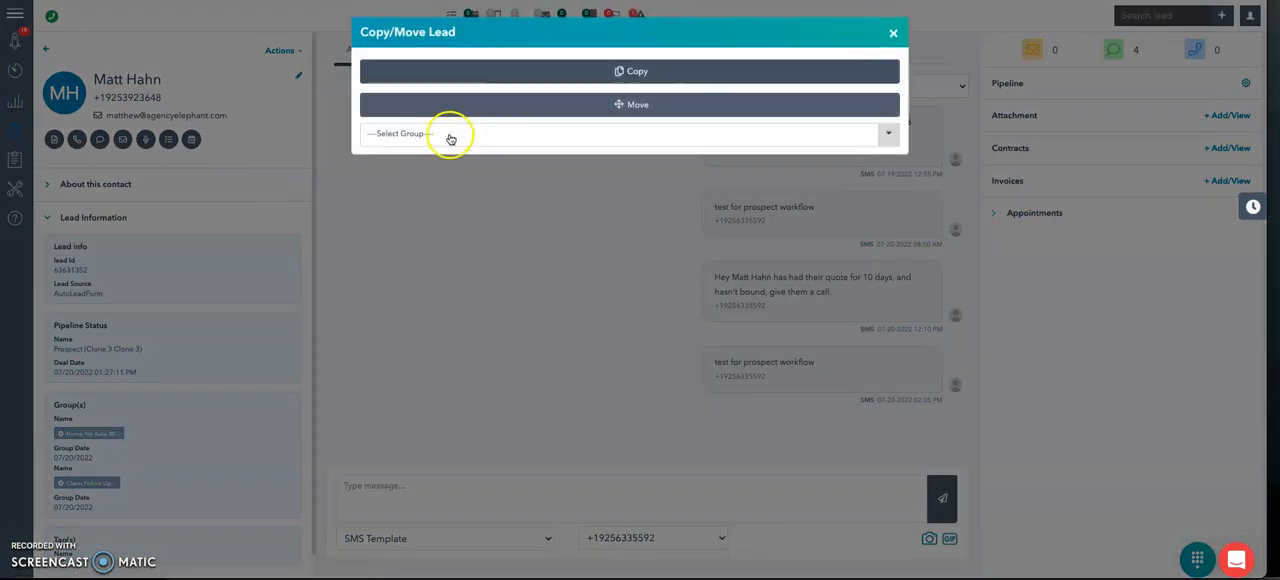
click(449, 134)
text(custom)
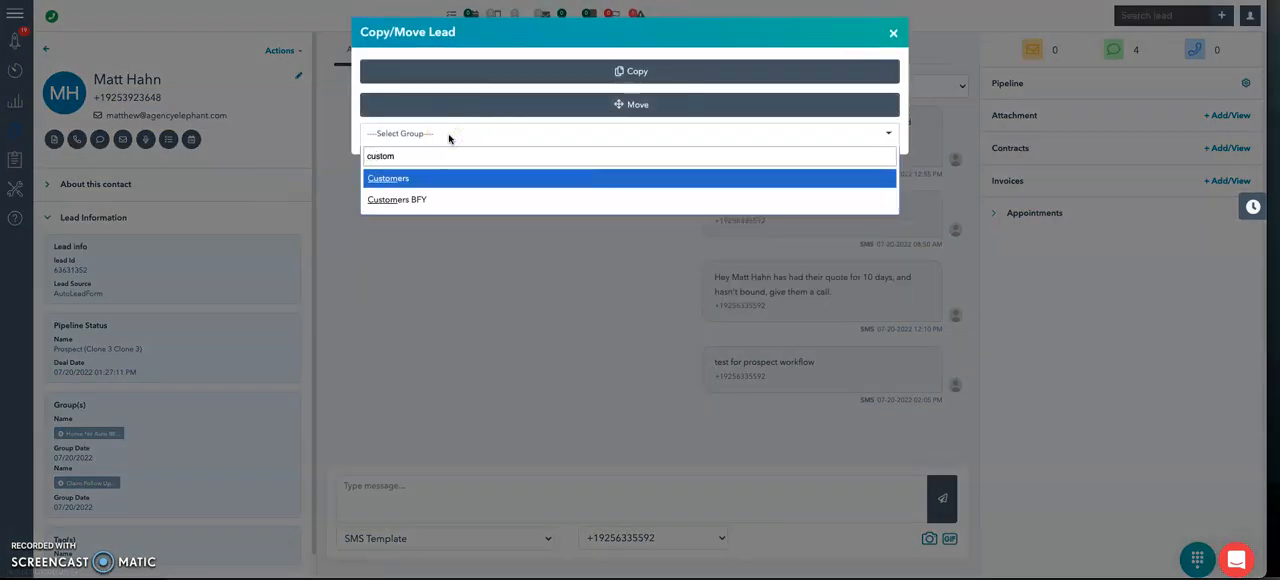
key(Down)
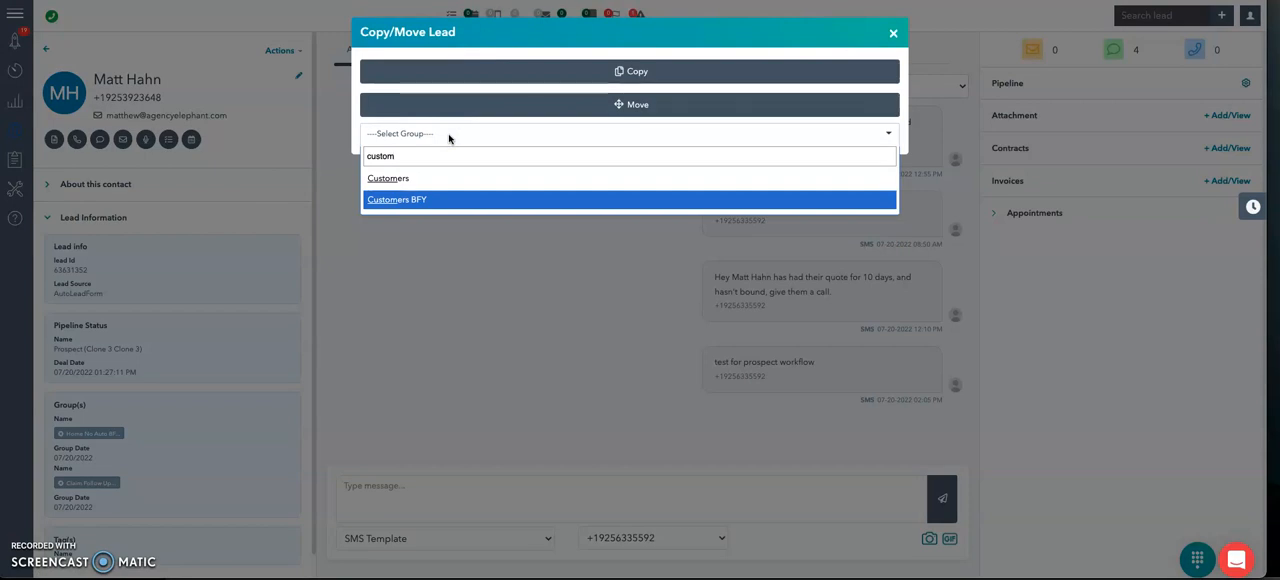
key(Return)
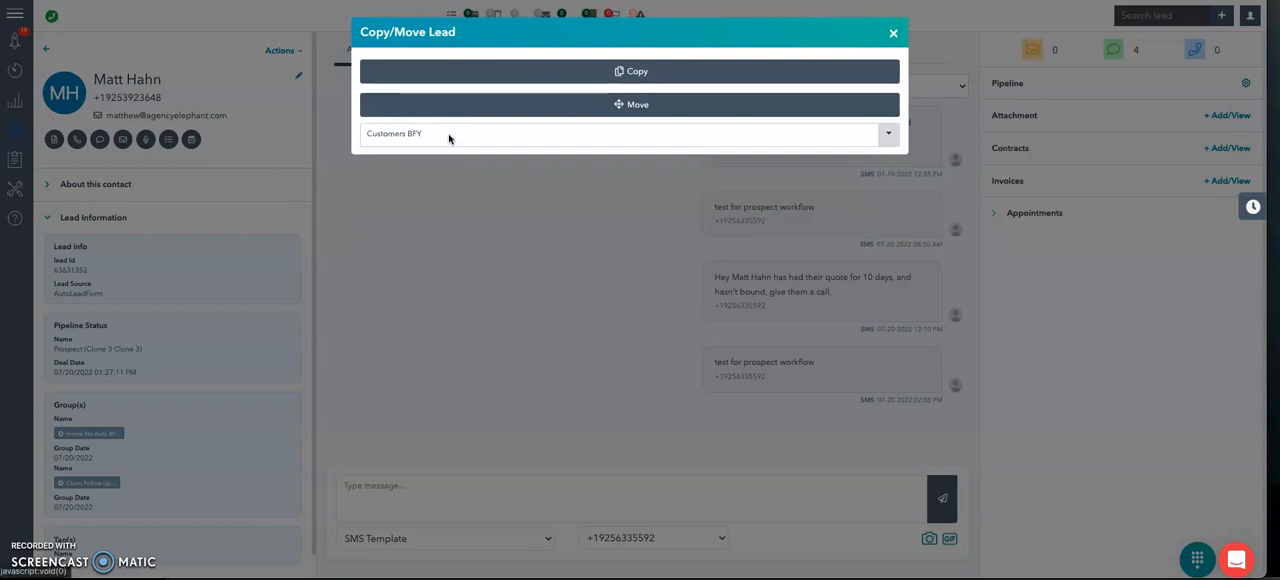
click(892, 32)
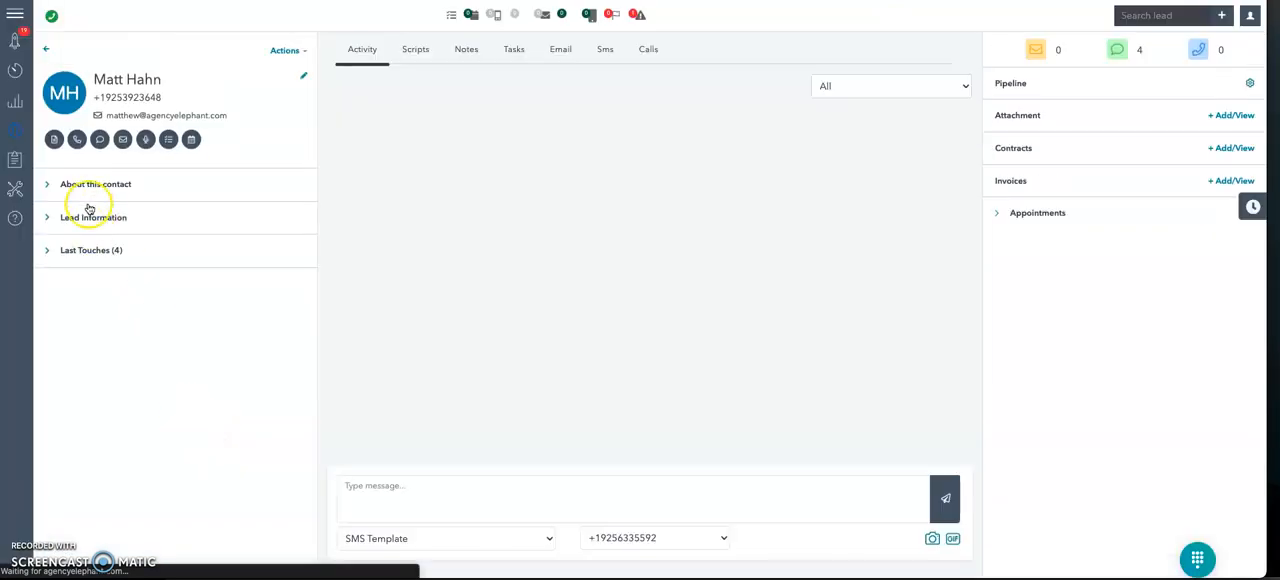
click(82, 221)
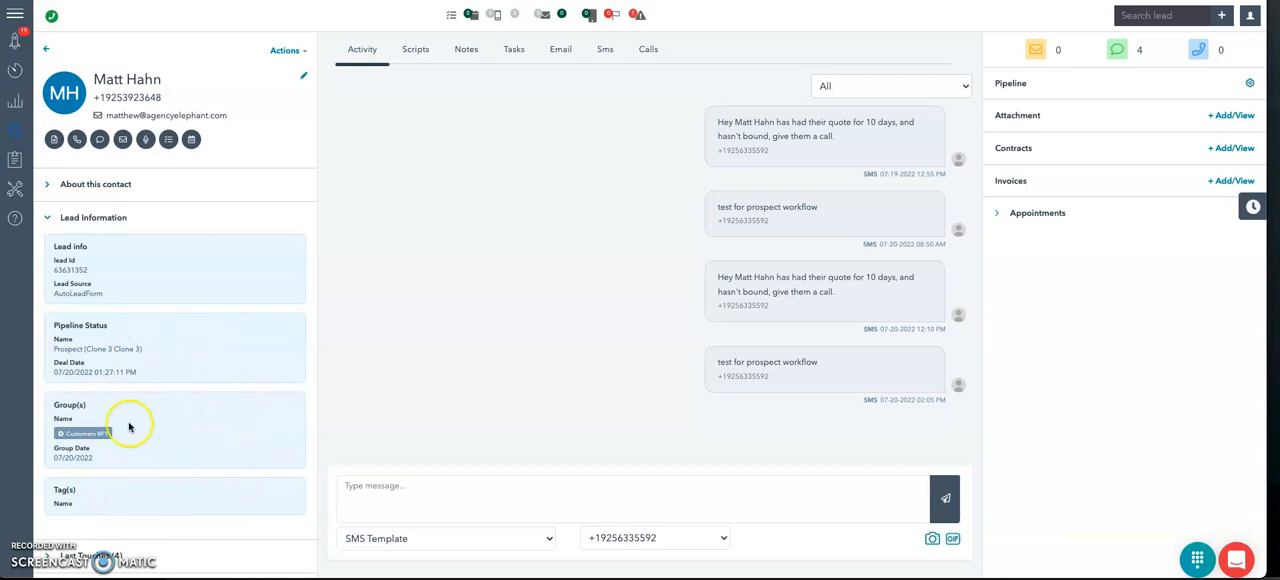
Step: Copy the lead into the 1 Giveaway Entered group and close the Copy/Move Lead dialog
click(285, 49)
click(267, 190)
click(475, 72)
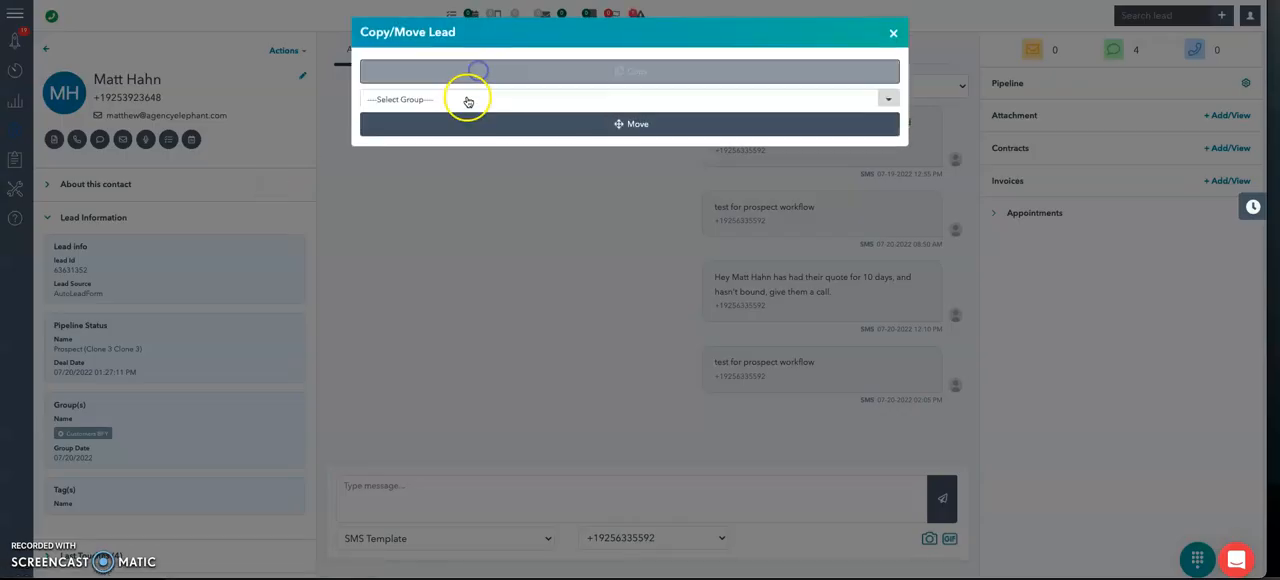
click(455, 100)
text(1)
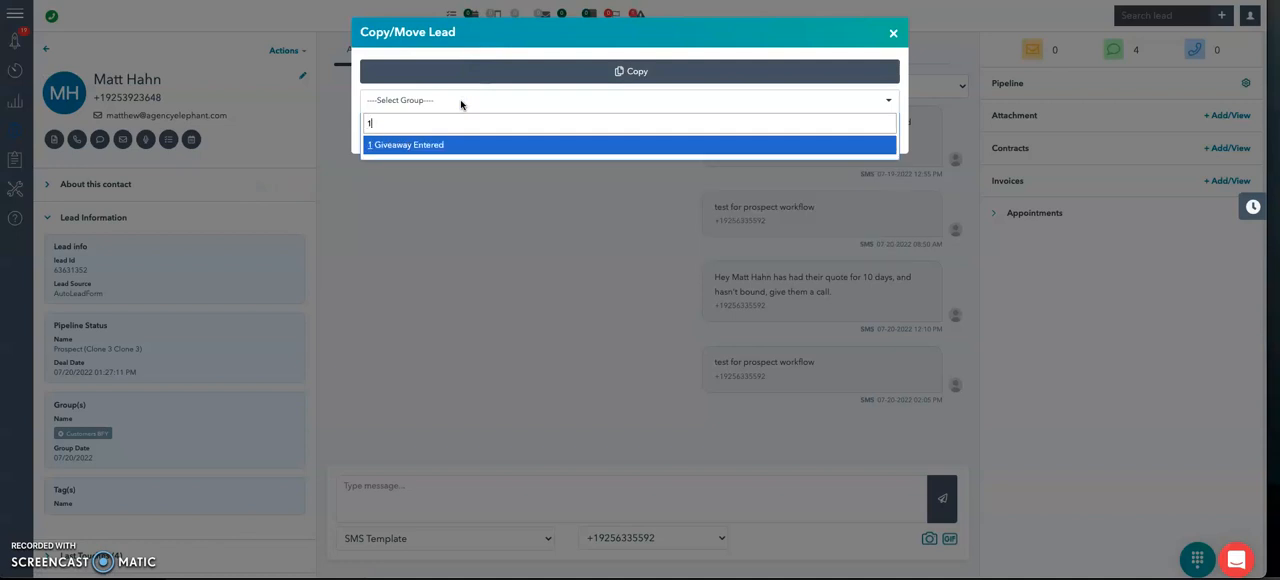
key(Return)
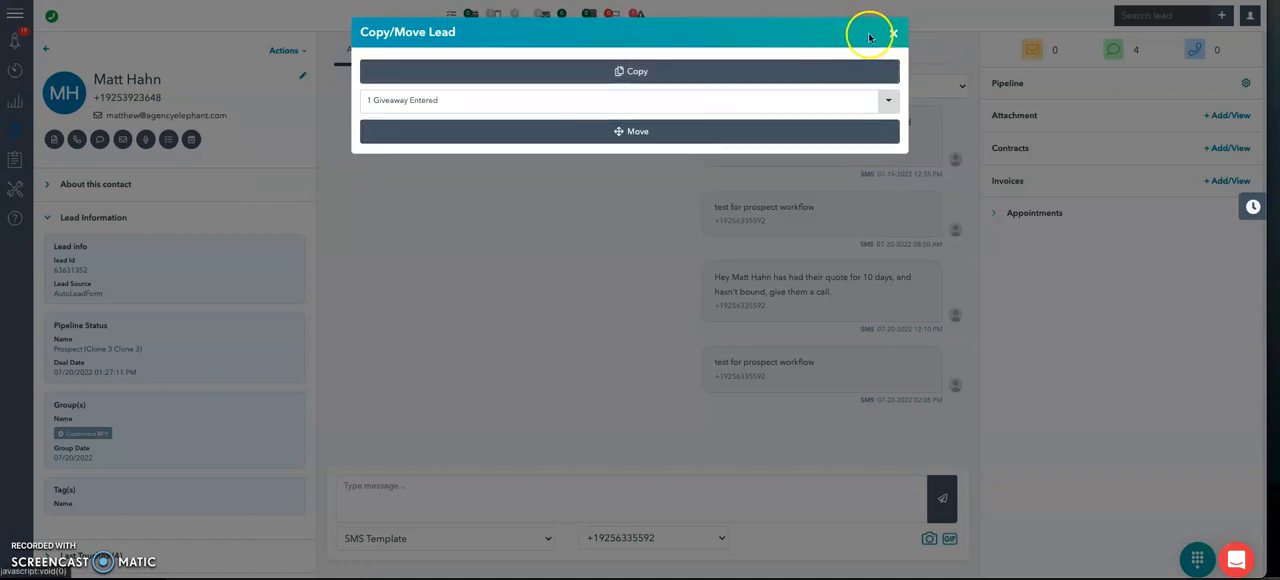
click(893, 33)
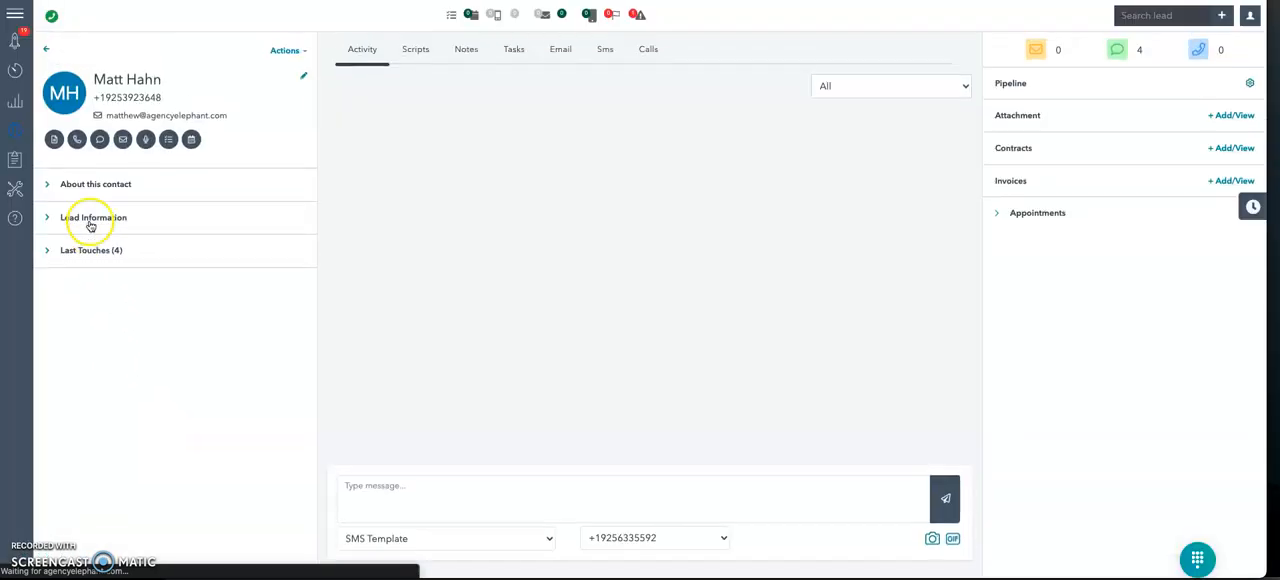
Step: Expand the contact's lead information and remove the lead from the 1 Giveaway Entered group
click(90, 218)
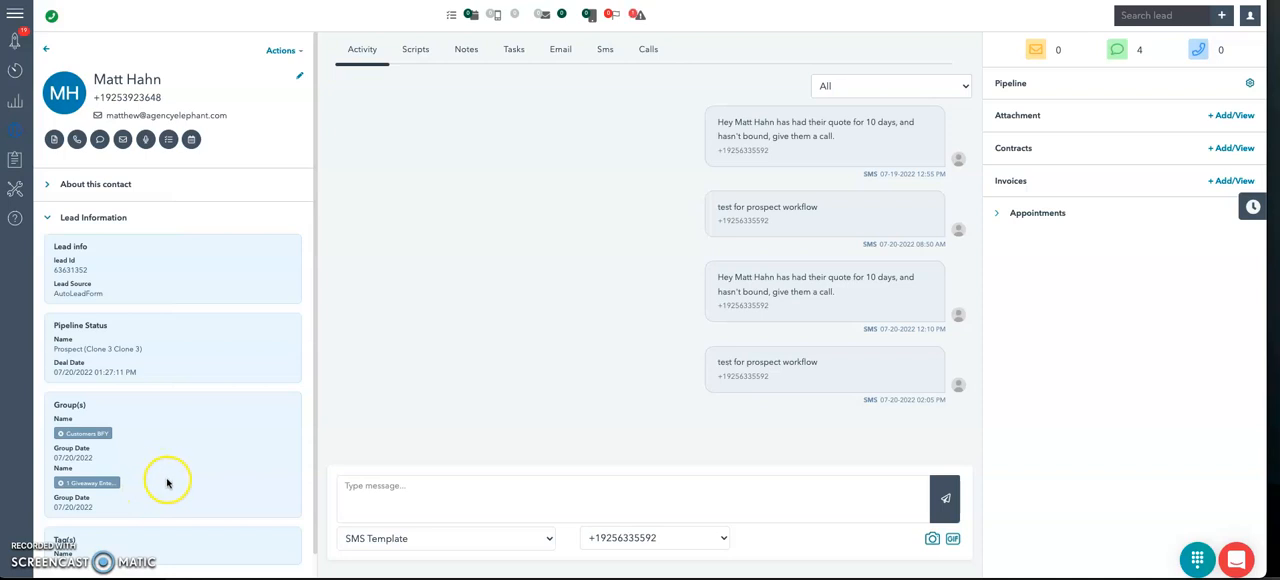
click(60, 485)
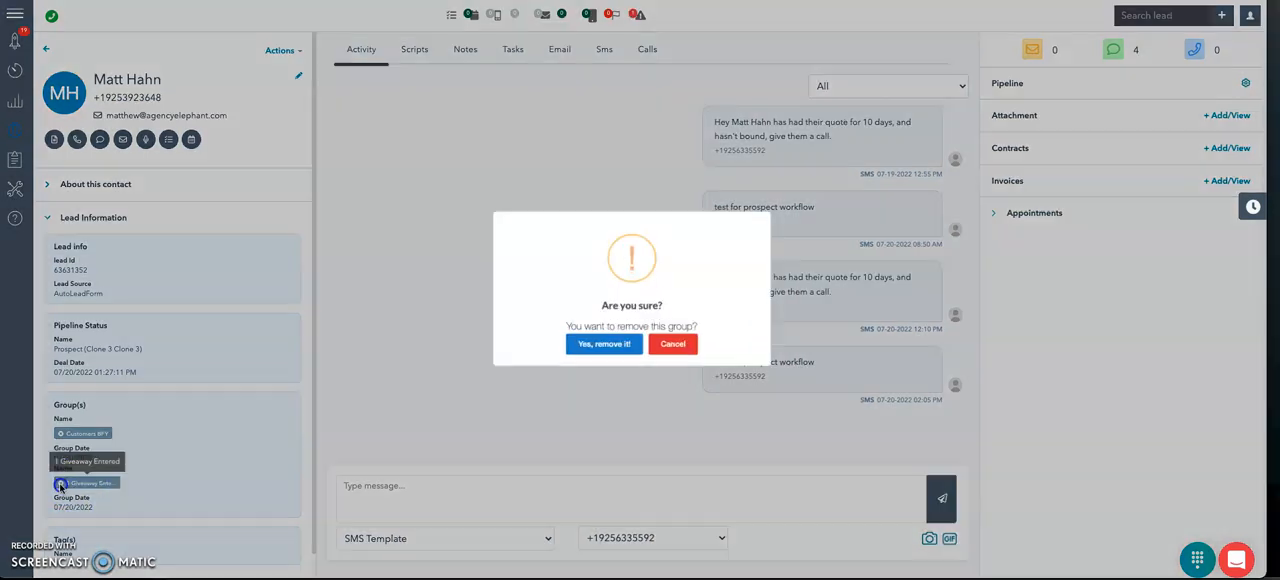
click(584, 355)
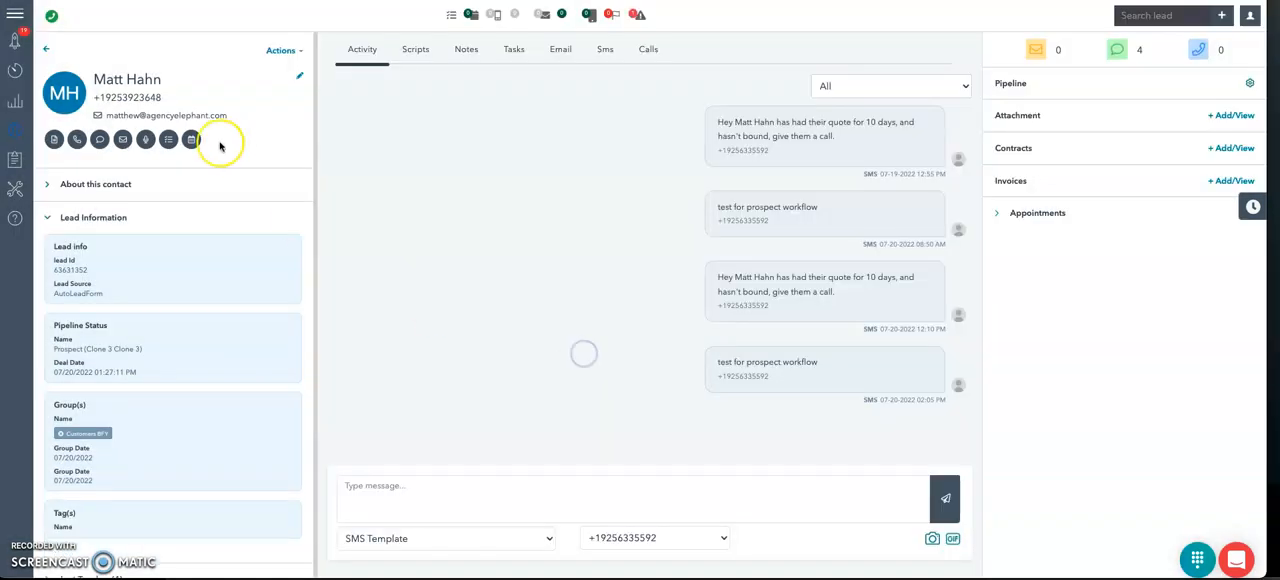
Step: Open the contact list and search for the lead by first name
click(12, 135)
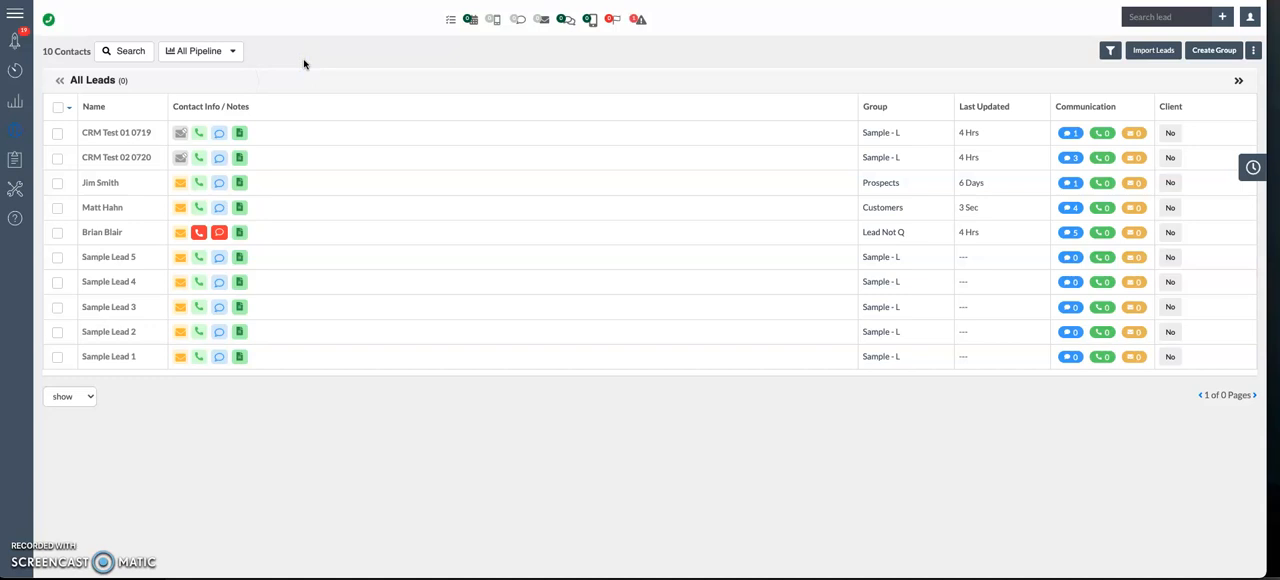
click(134, 52)
click(130, 114)
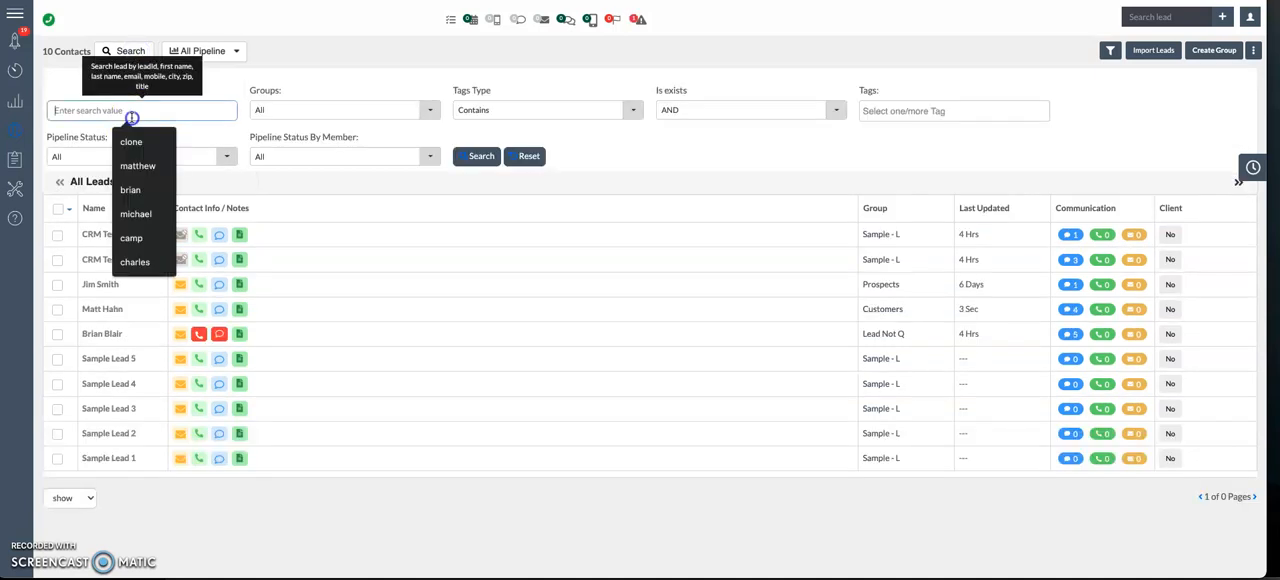
text(matt)
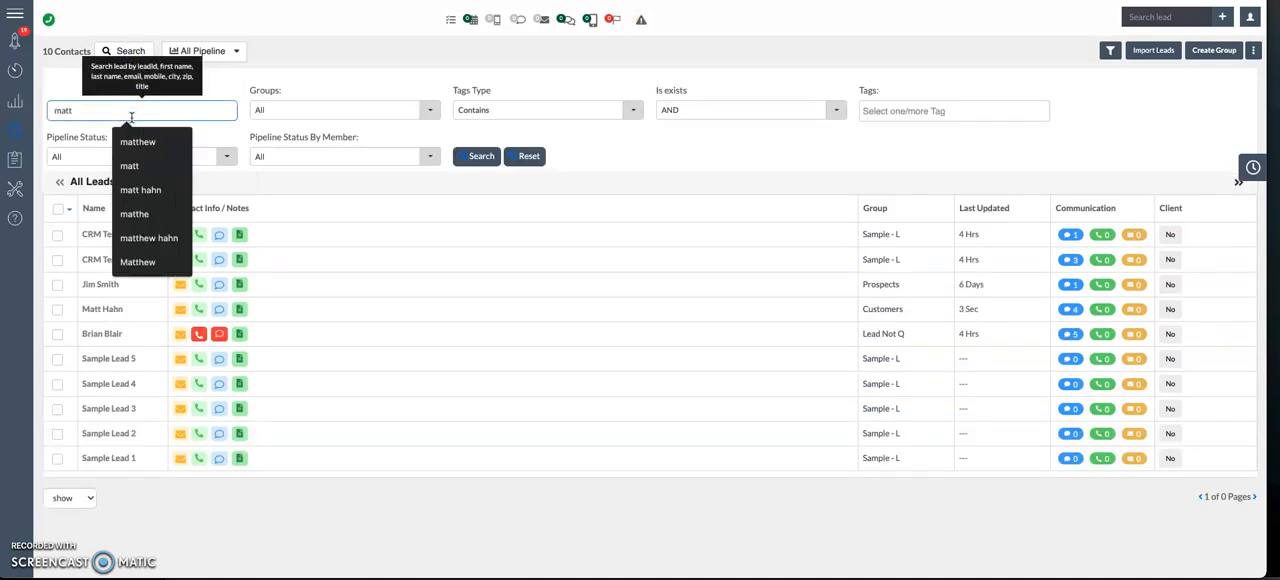
key(Return)
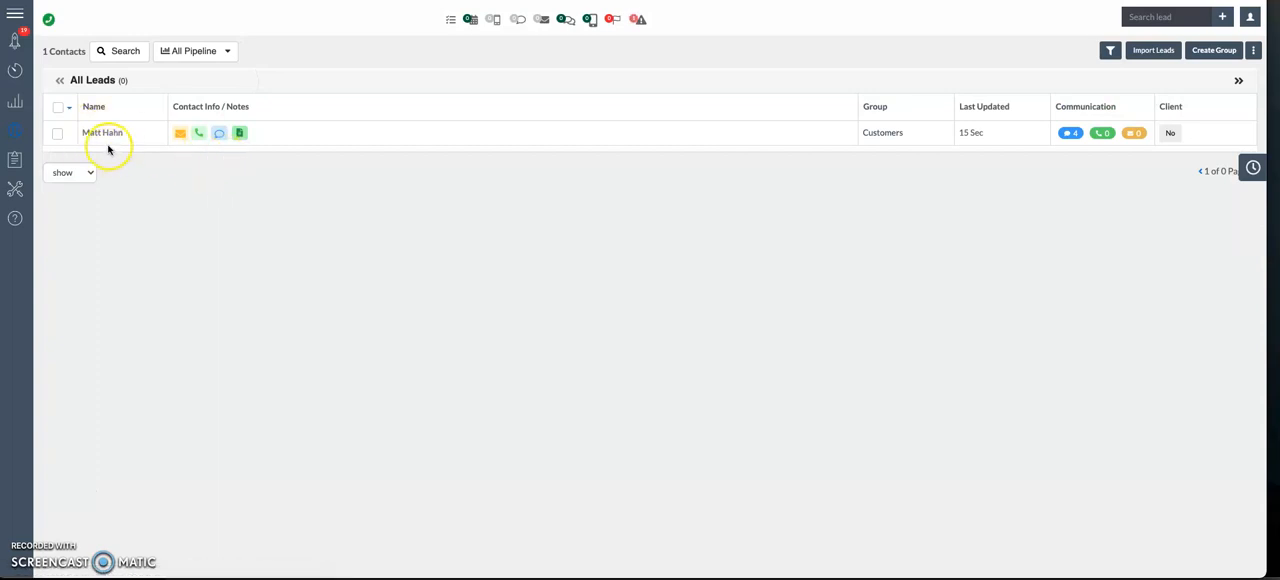
Step: Select the found lead, move it into the Aged Leads or Old leads BFY group and confirm the move
click(56, 135)
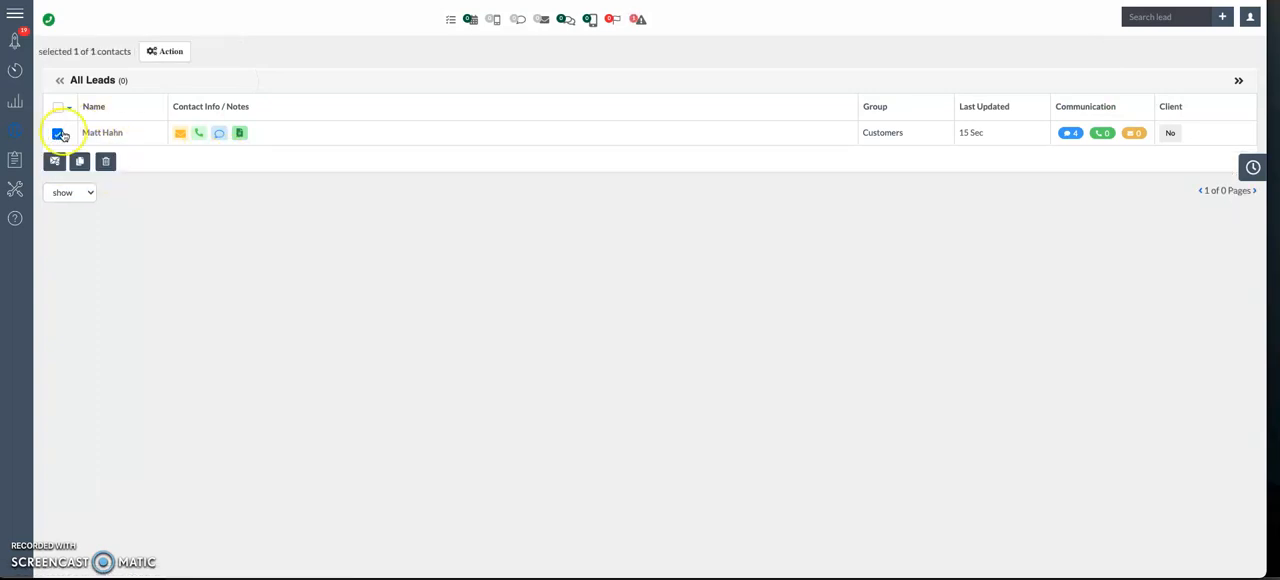
click(149, 55)
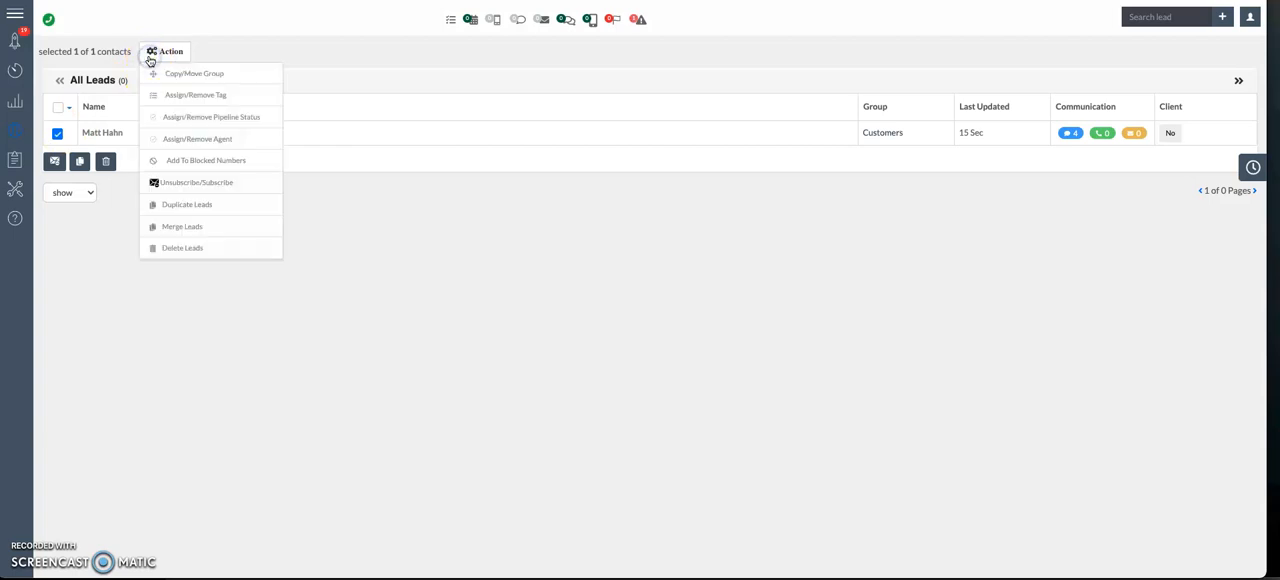
click(165, 71)
click(303, 54)
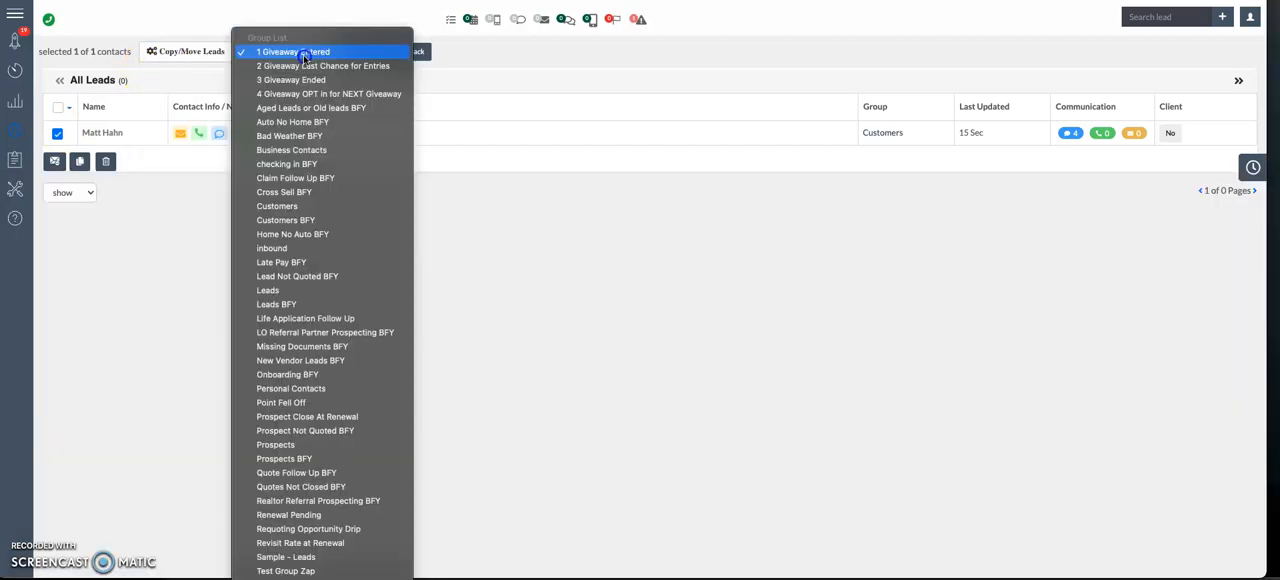
key(Down)
key(Down)
key(Down)
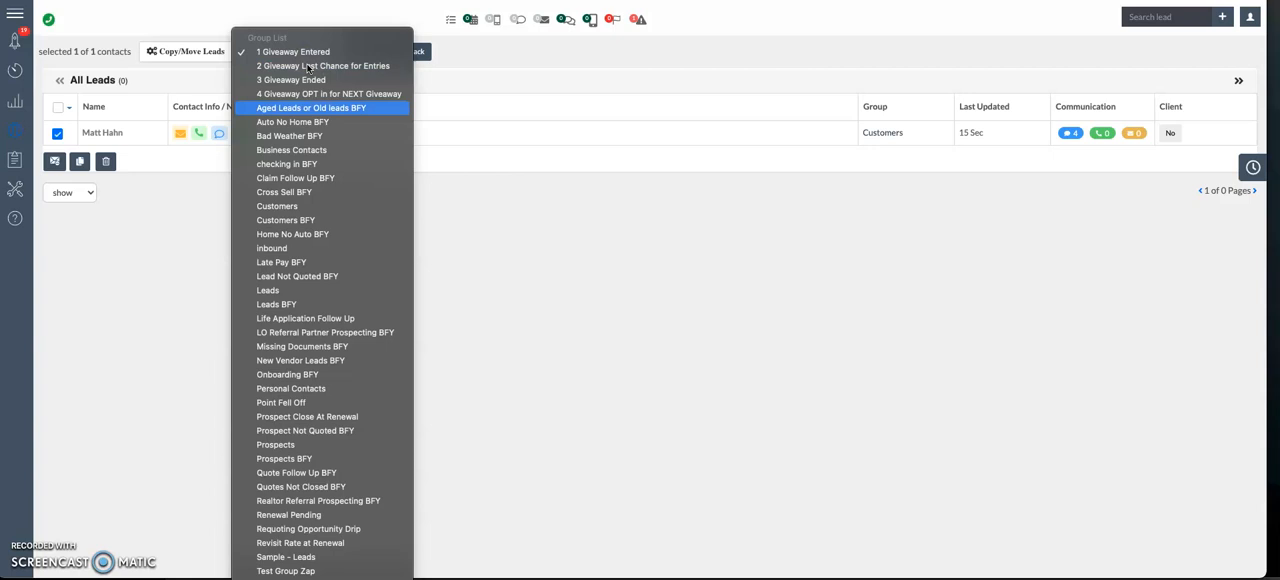
click(318, 108)
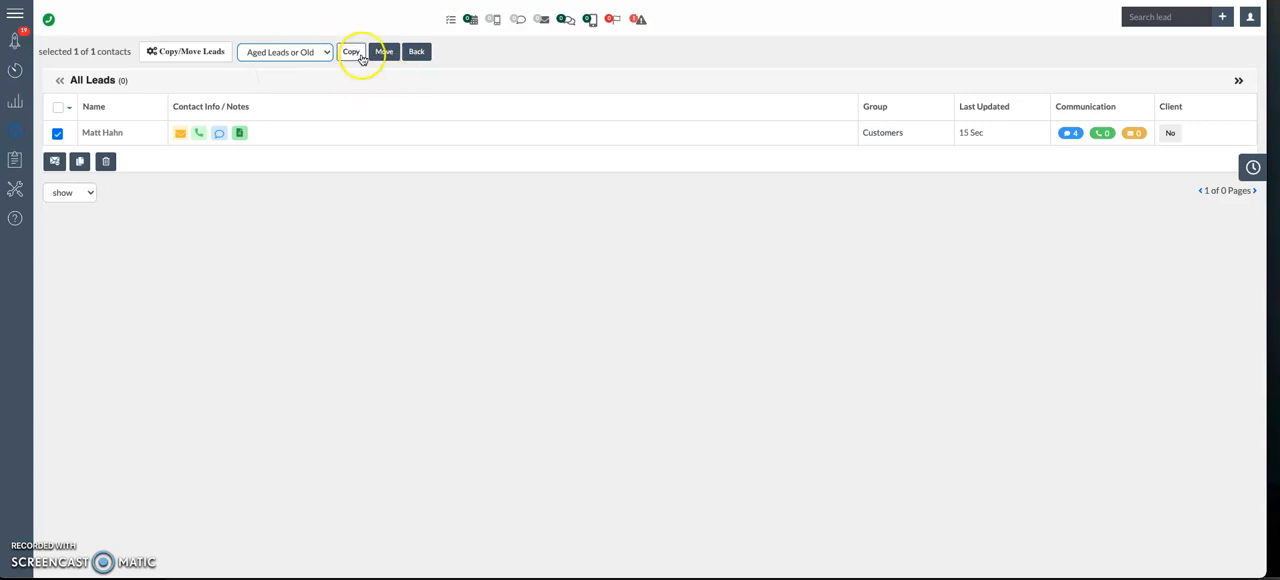
click(377, 59)
click(600, 348)
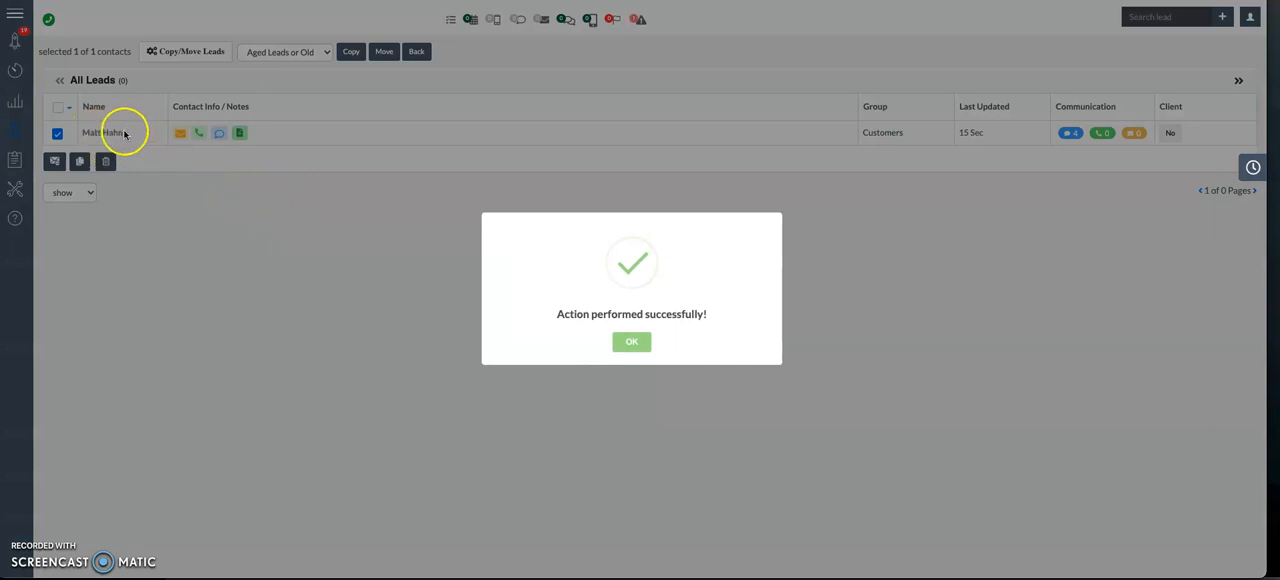
click(631, 344)
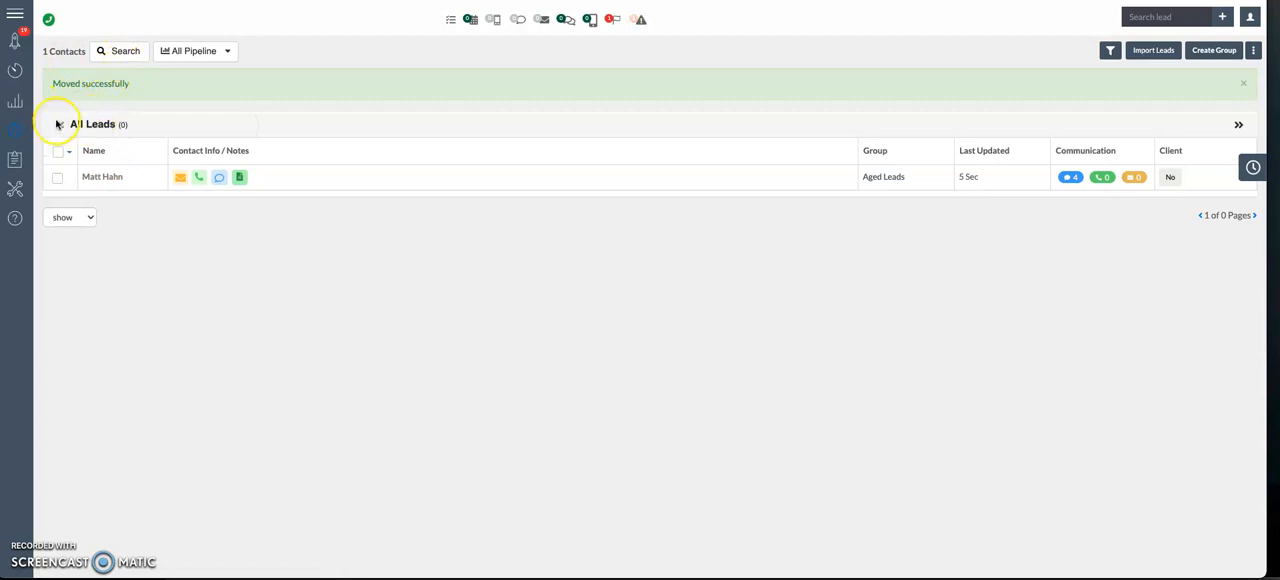
Step: Reset the contact search and select all leads in the full list, including those beyond the current page
click(116, 51)
click(526, 203)
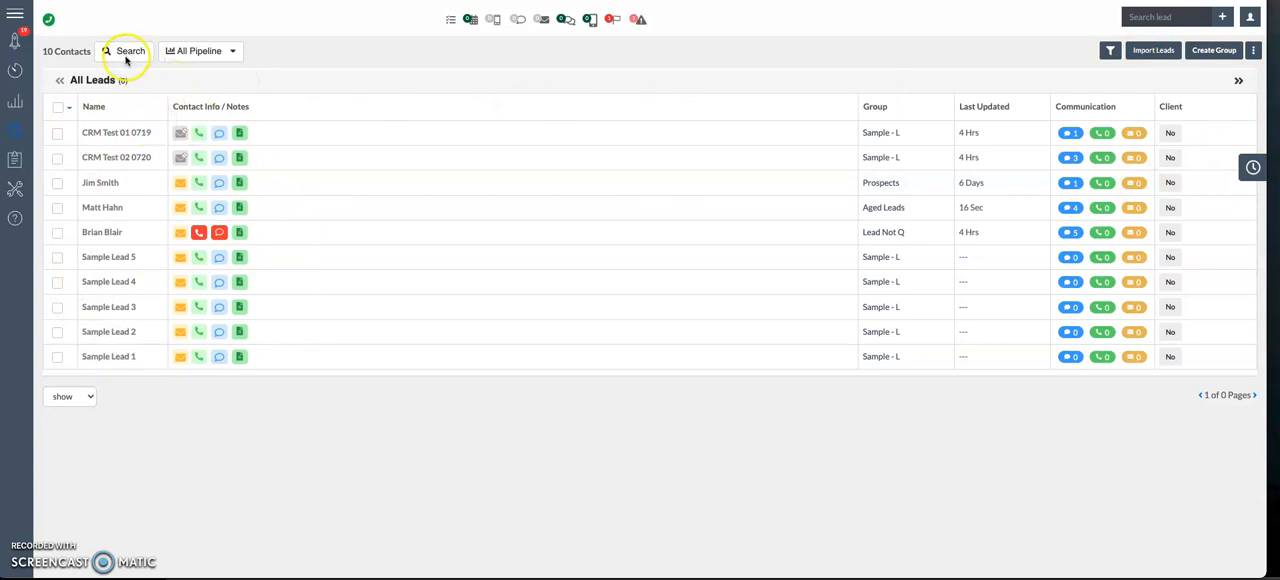
click(61, 107)
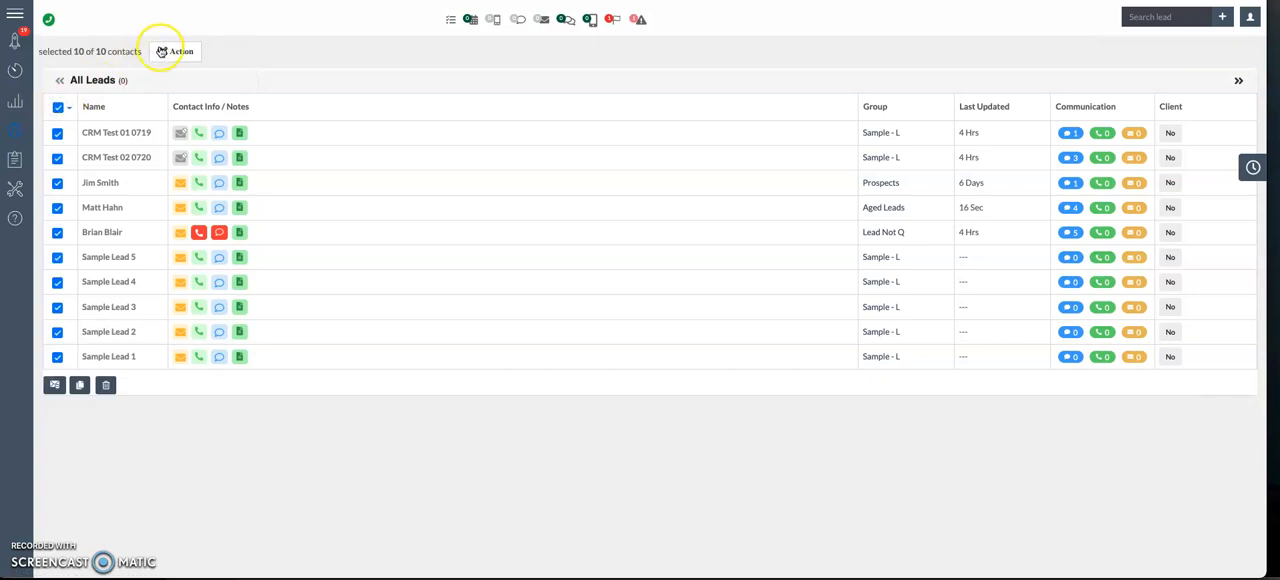
click(161, 51)
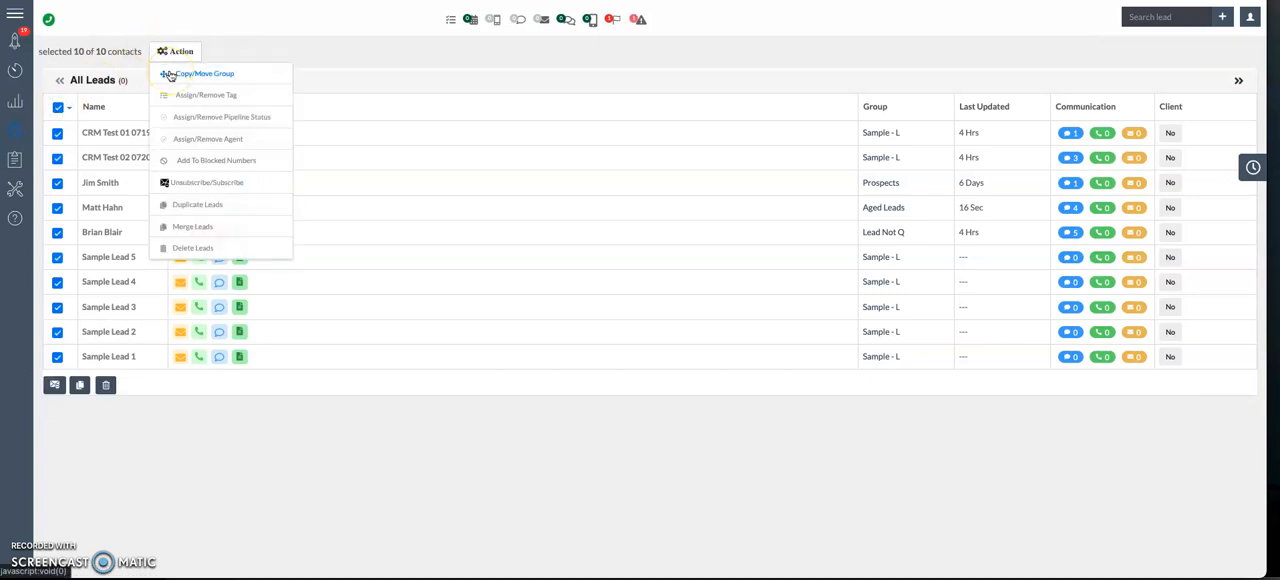
click(192, 75)
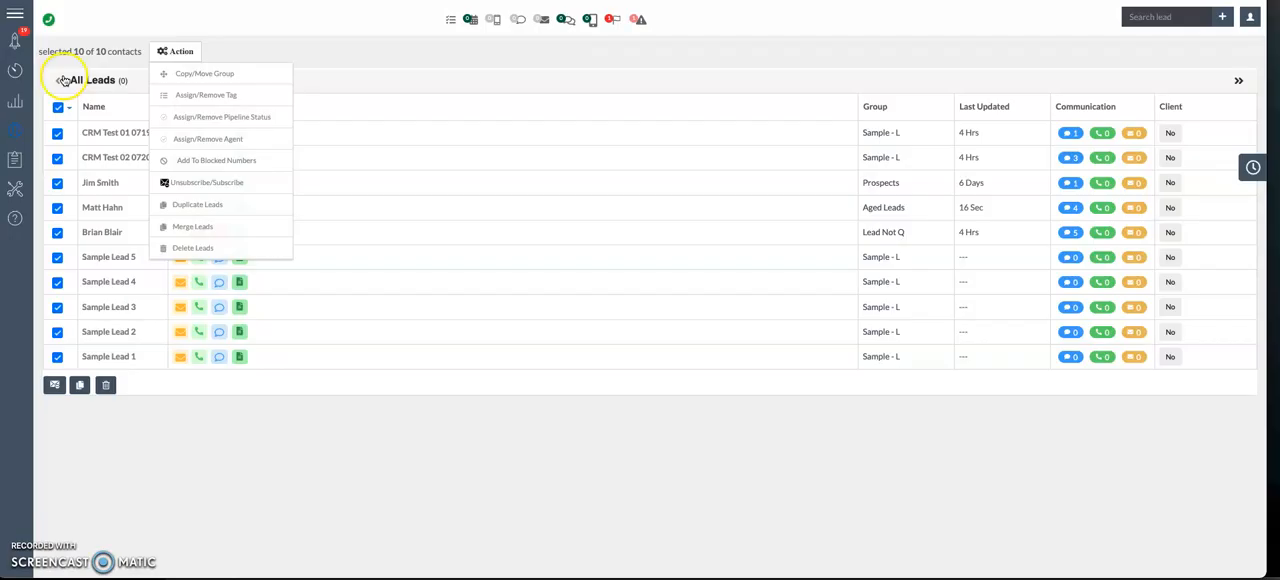
click(62, 105)
click(60, 106)
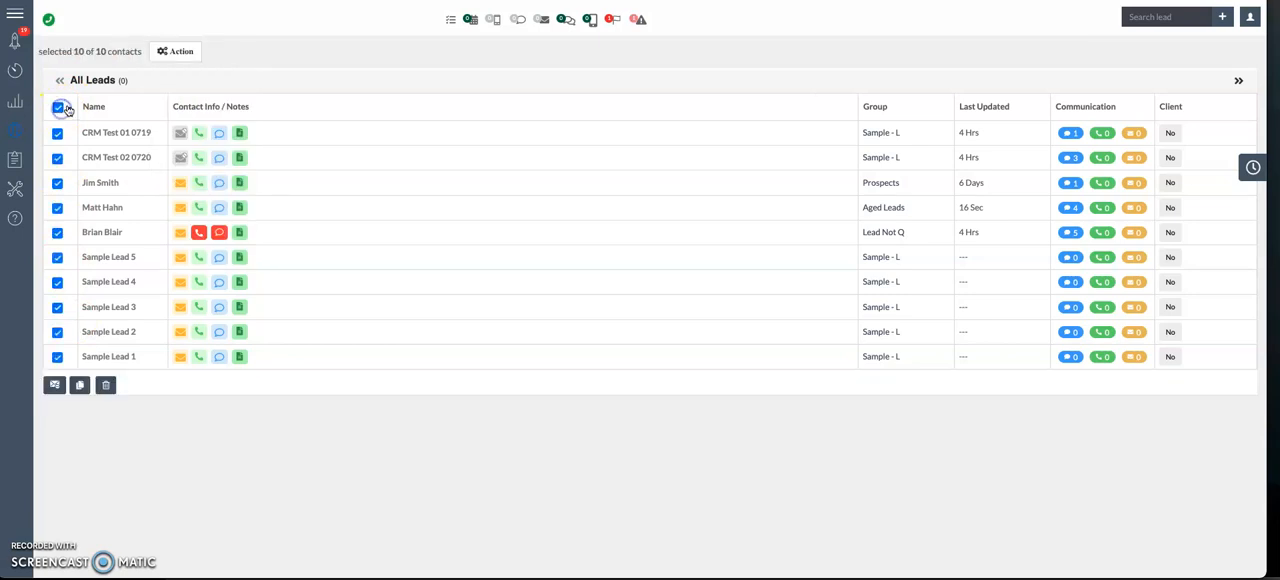
click(70, 108)
click(78, 125)
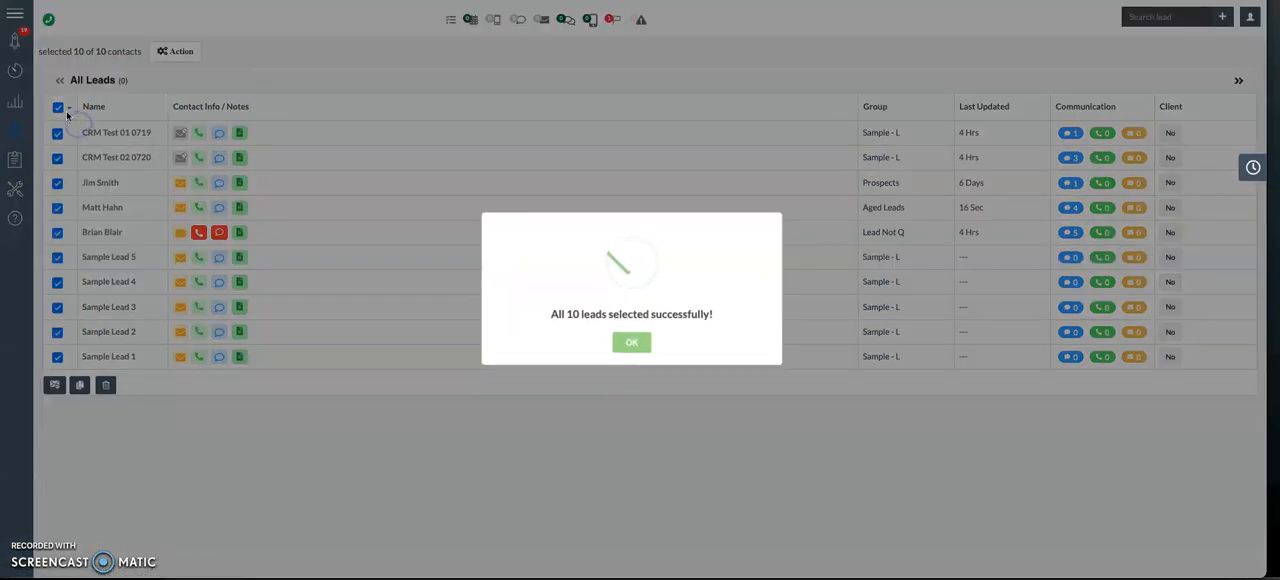
click(620, 341)
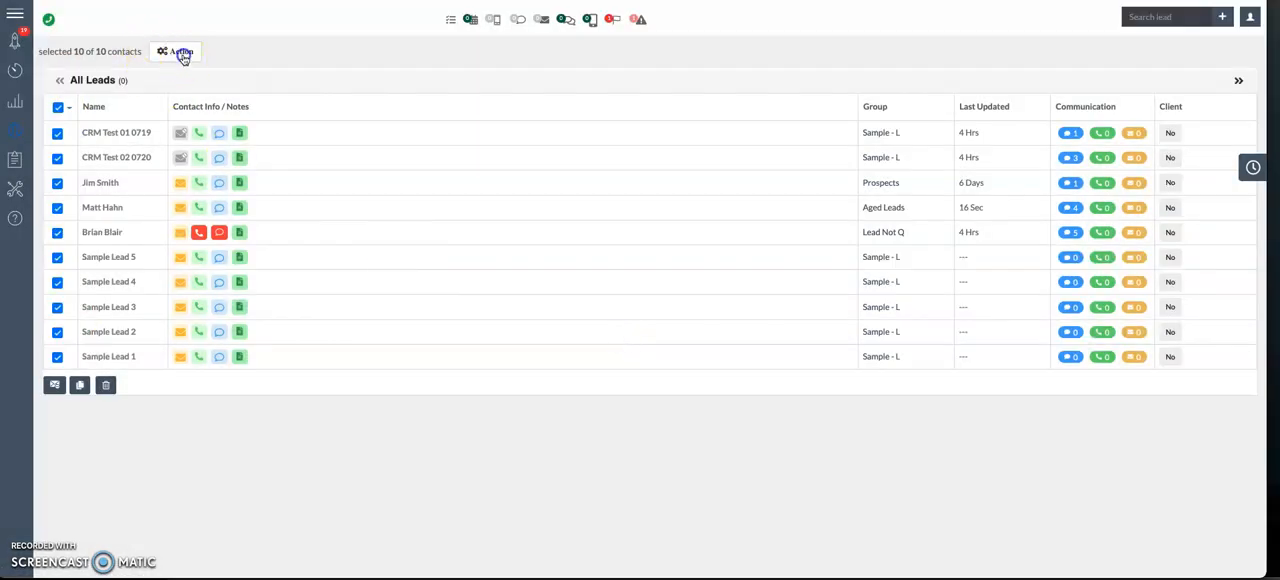
Step: Move all the selected leads into the Customers BFY group and confirm the move
click(183, 55)
click(188, 77)
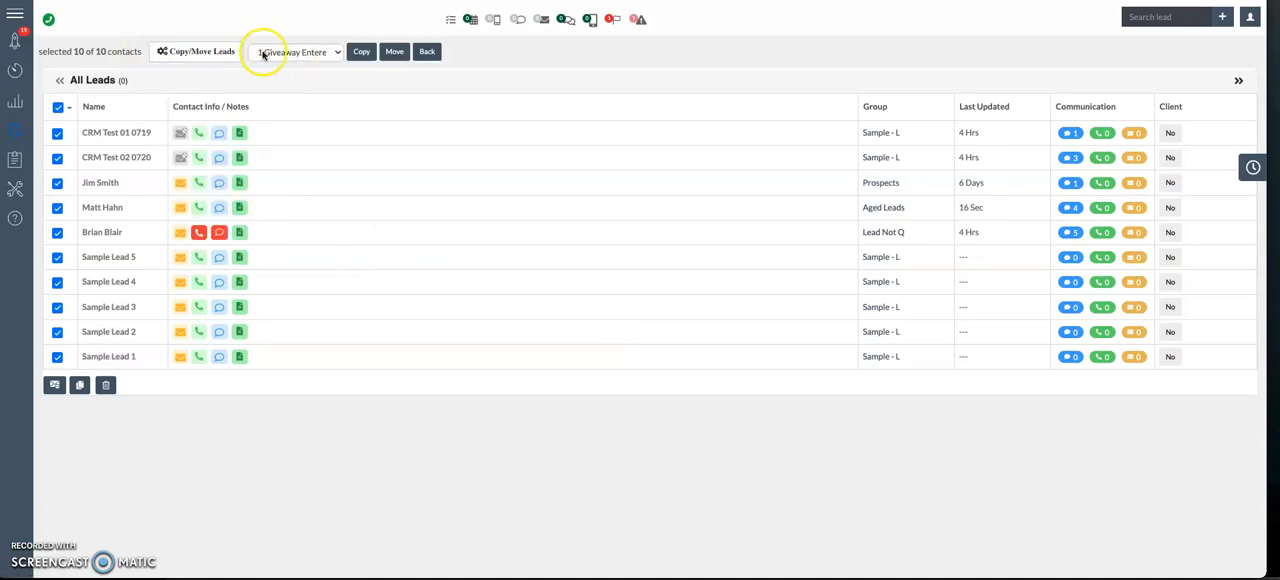
click(263, 54)
key(c)
key(u)
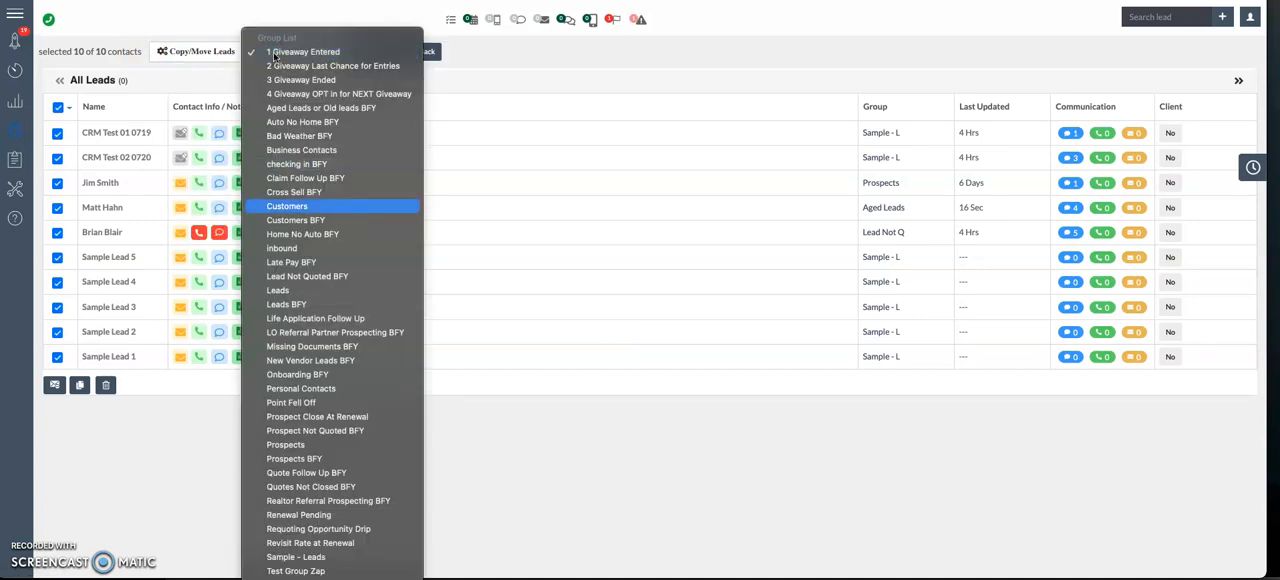
click(300, 219)
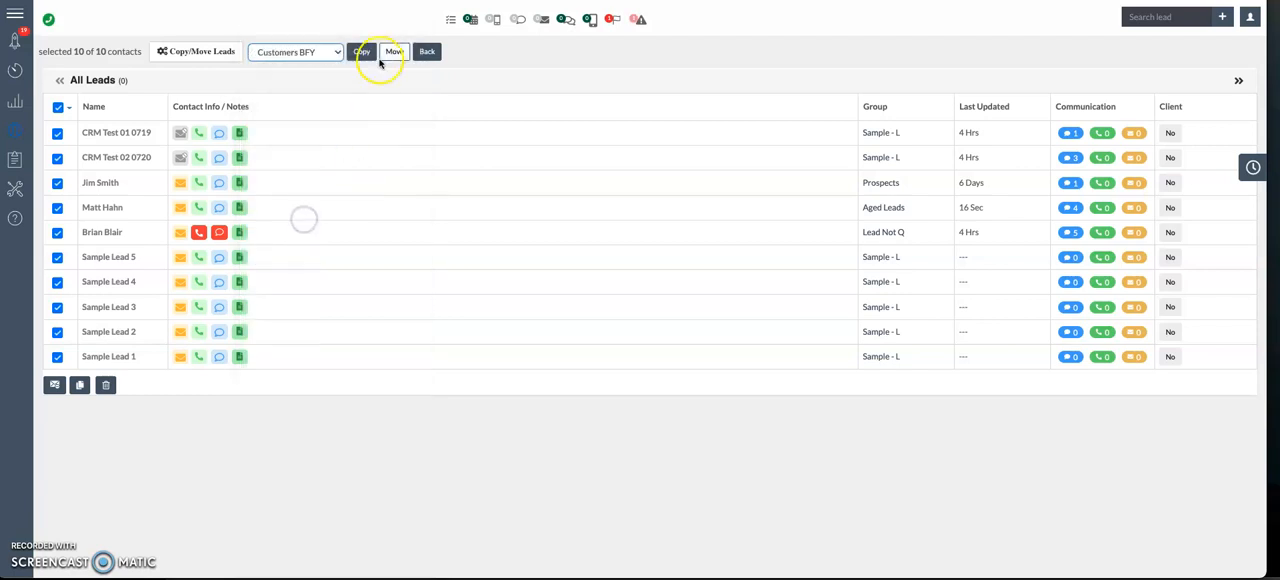
click(391, 52)
click(603, 344)
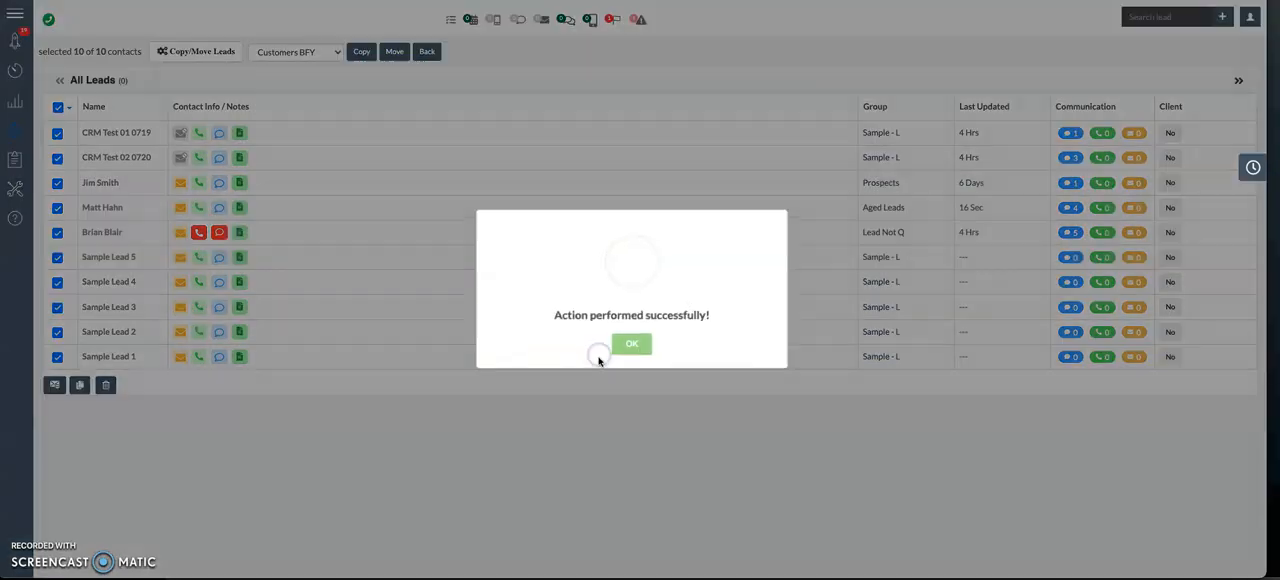
click(624, 343)
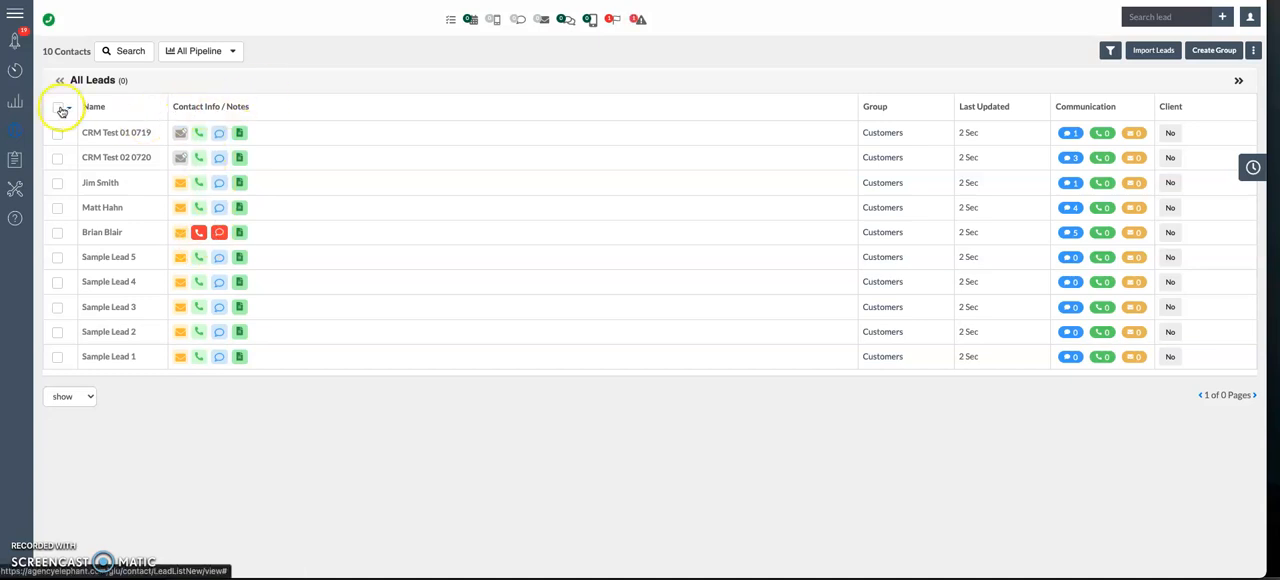
Step: Filter the contact list by the Customers BFY group
click(126, 58)
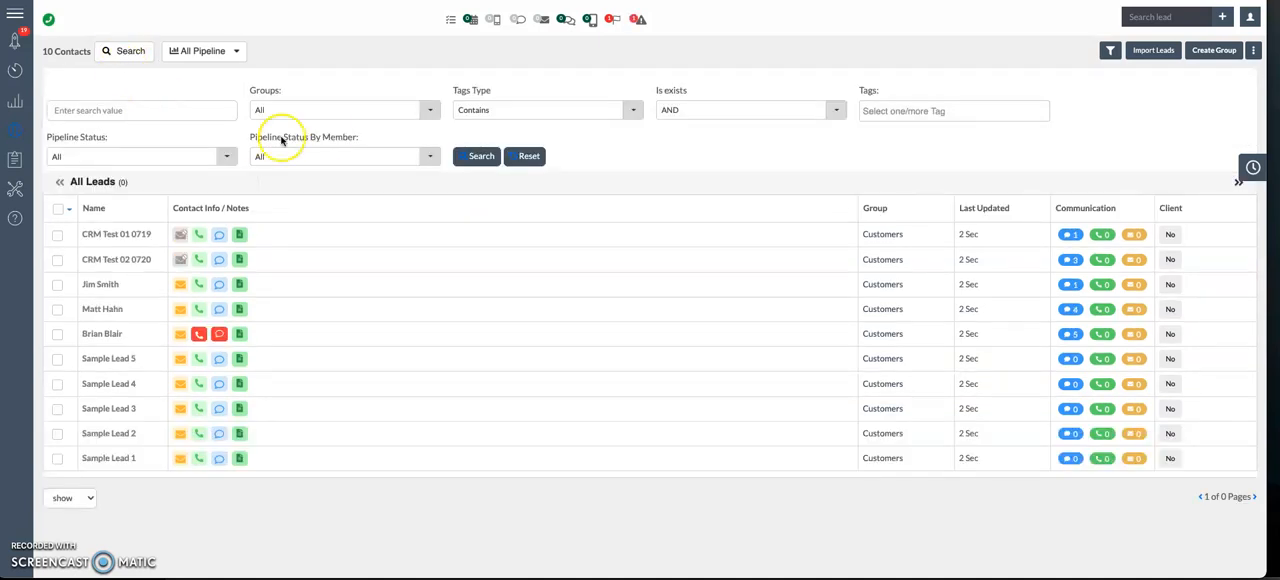
click(283, 104)
text(cut)
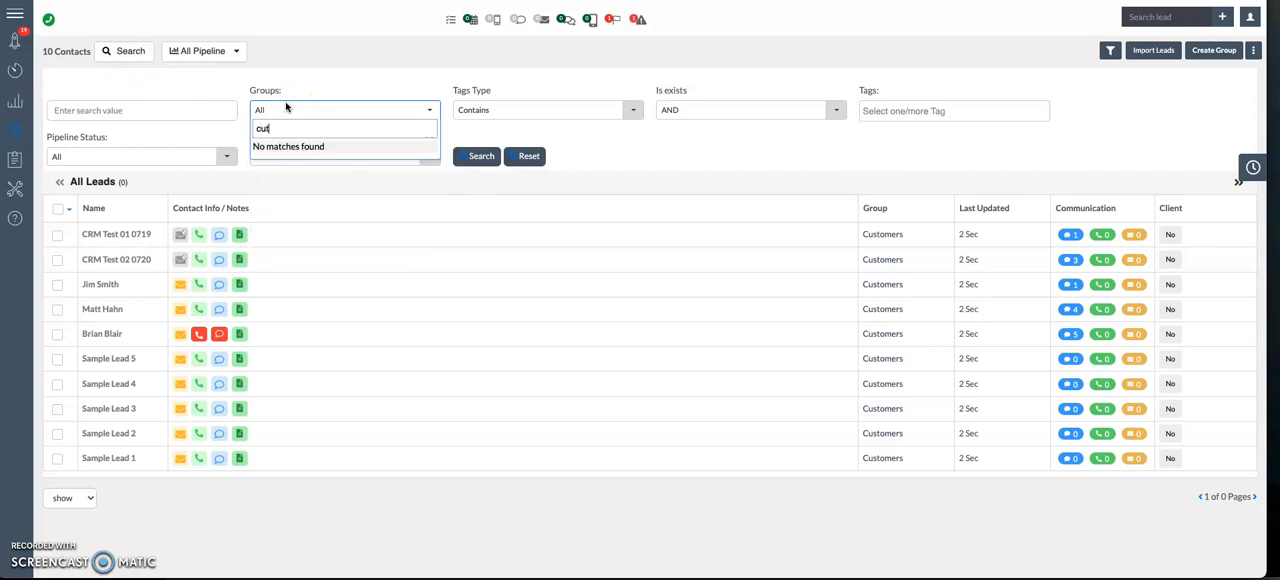
key(BackSpace)
text(sto)
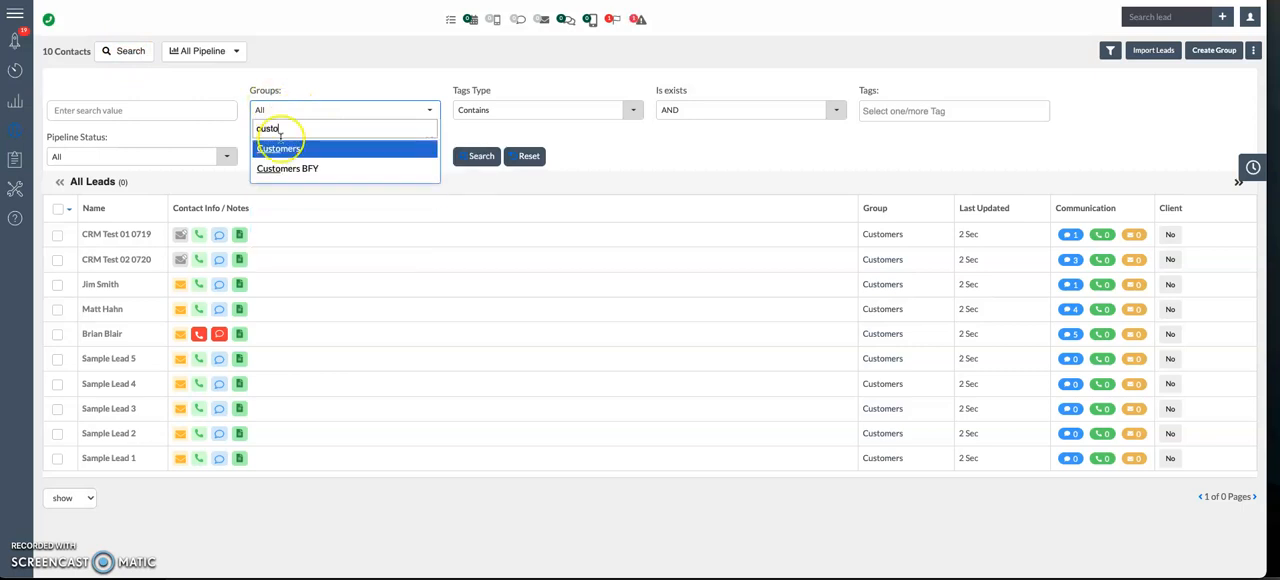
click(279, 167)
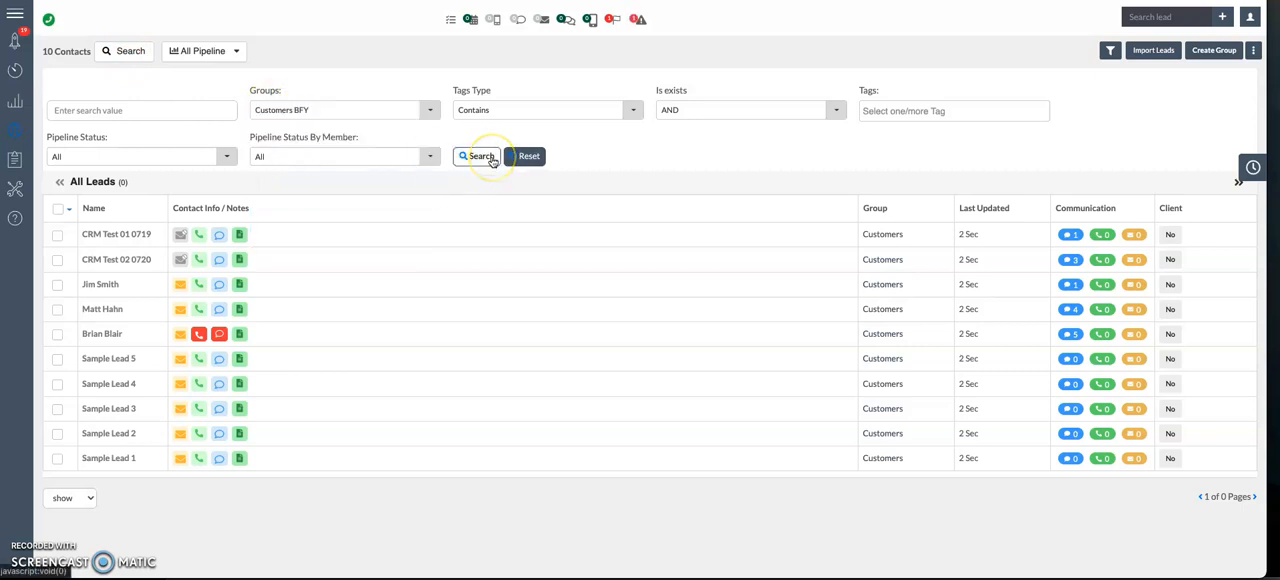
click(489, 157)
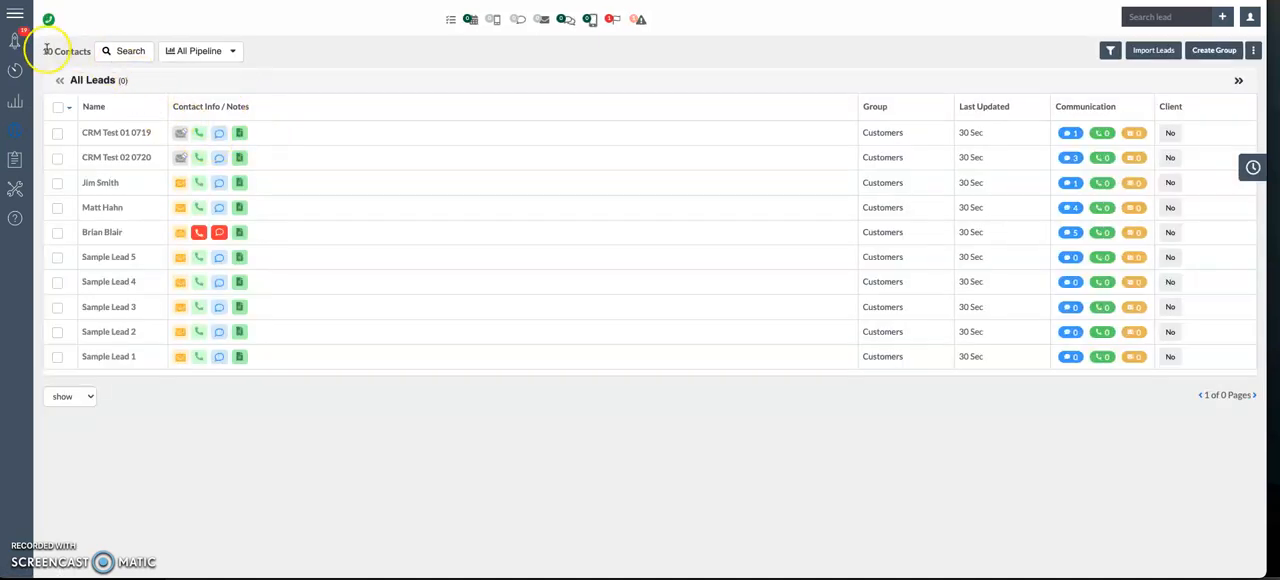
Step: Reopen the search filters and select all leads of the filtered Customers BFY group
click(104, 51)
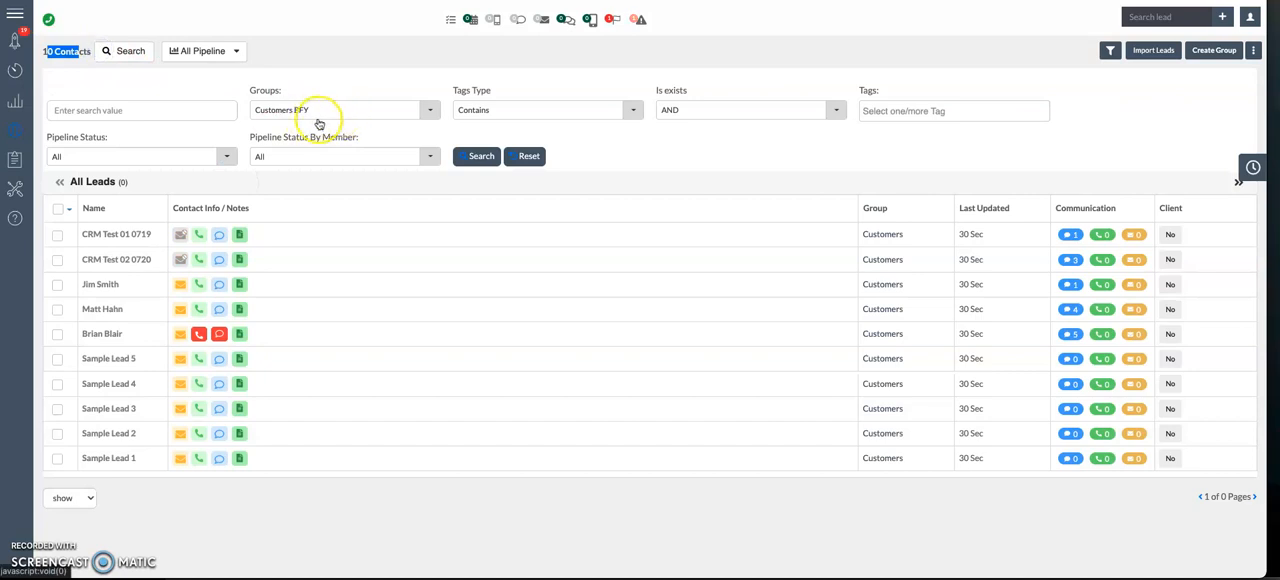
click(57, 208)
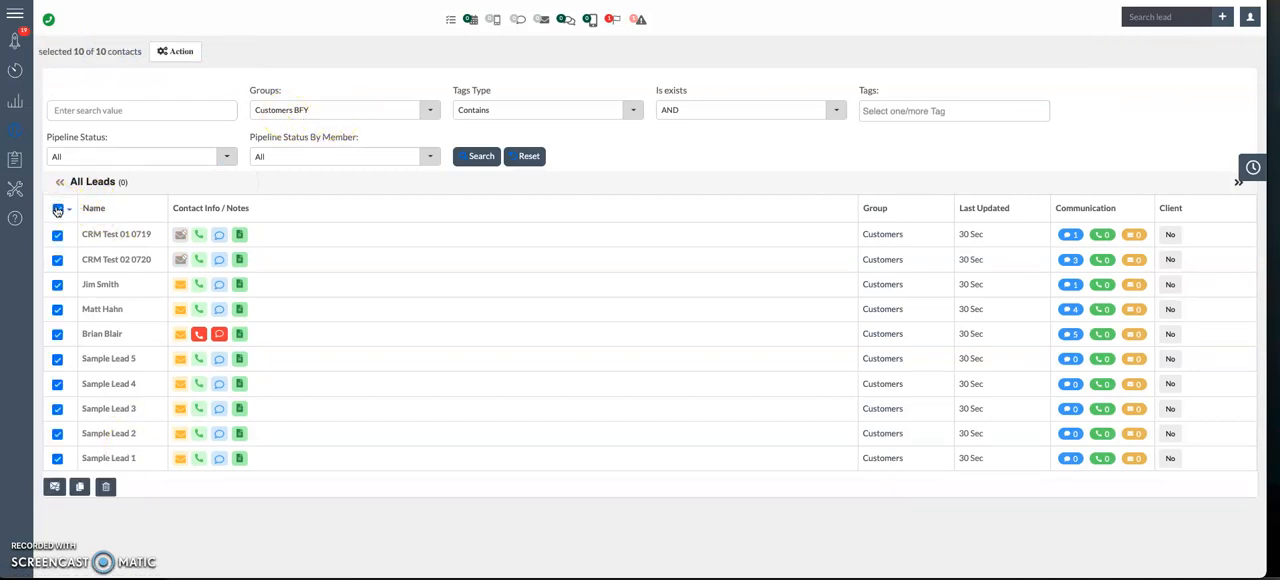
click(66, 211)
click(92, 226)
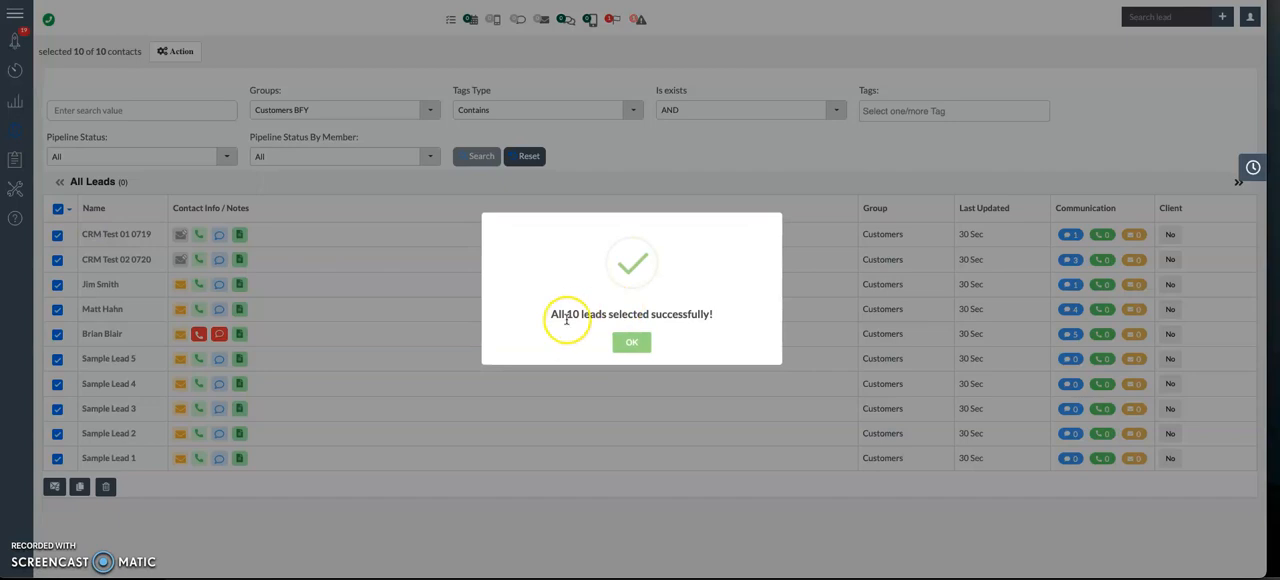
drag(566, 318, 606, 316)
click(630, 341)
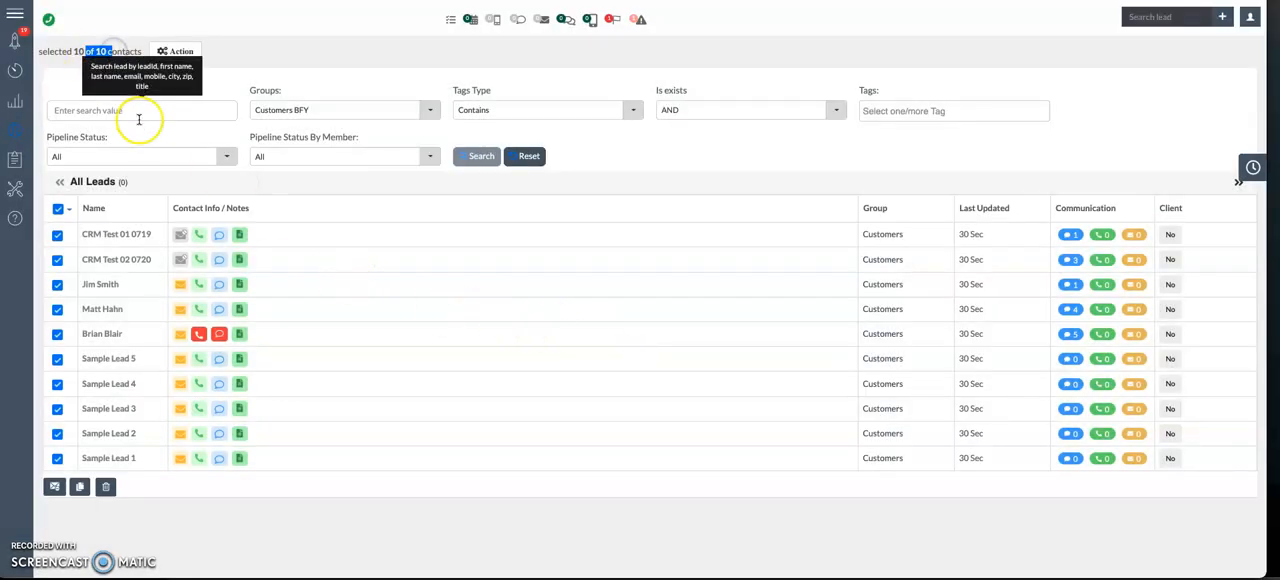
Step: Set up a copy of the selected leads into the Bad Weather BFY group and back out of it
click(175, 55)
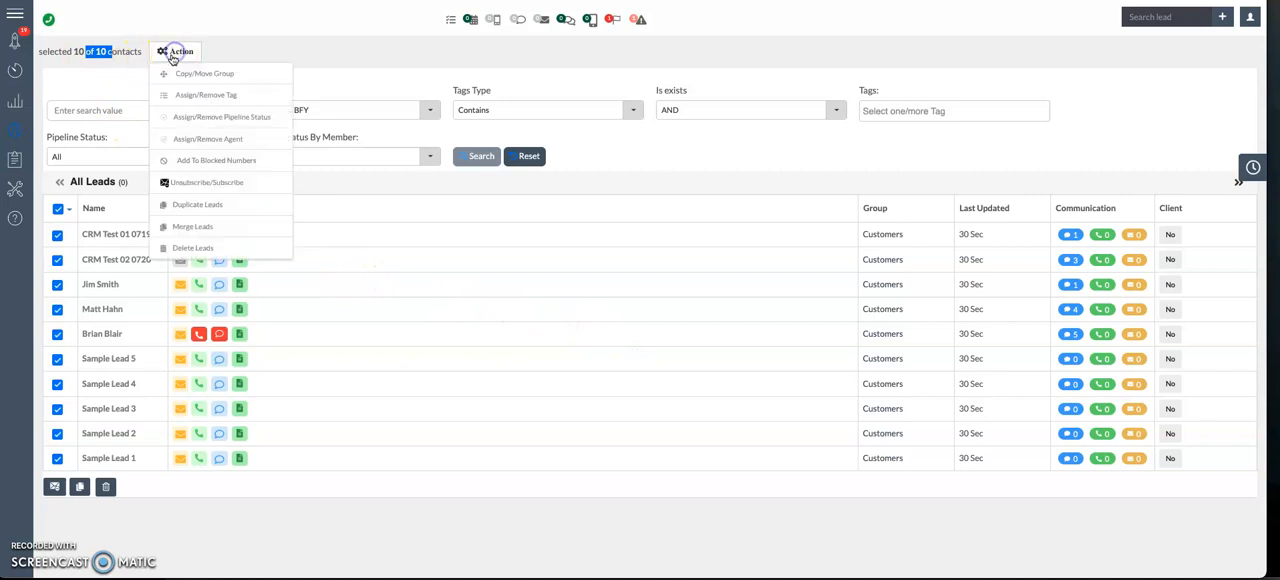
click(184, 76)
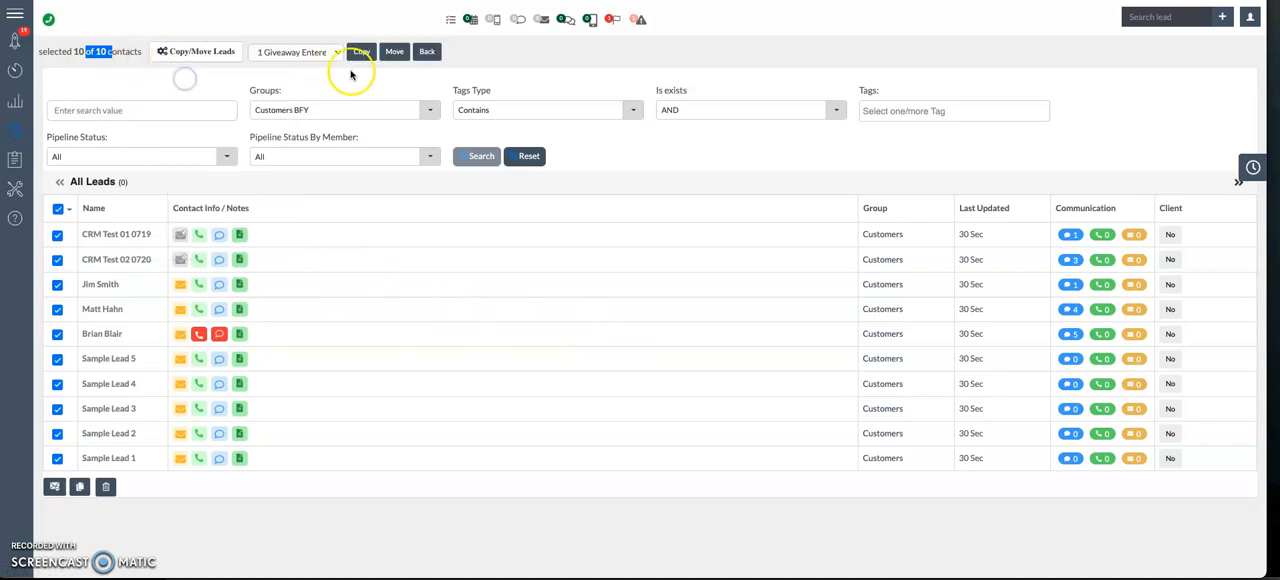
click(314, 54)
key(b)
click(318, 135)
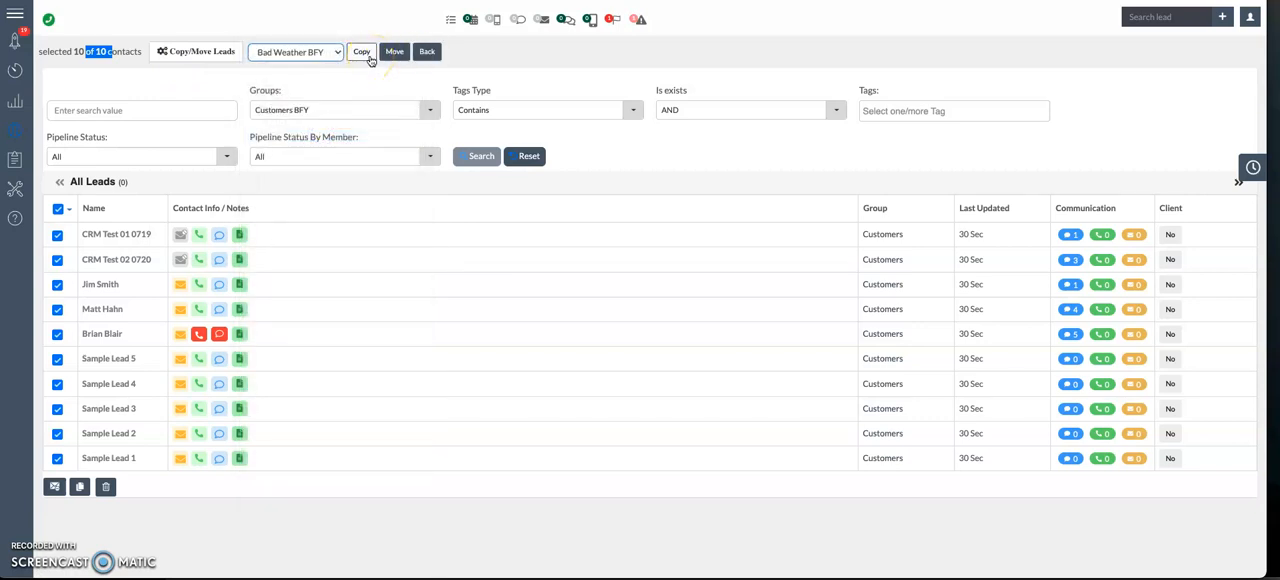
click(370, 60)
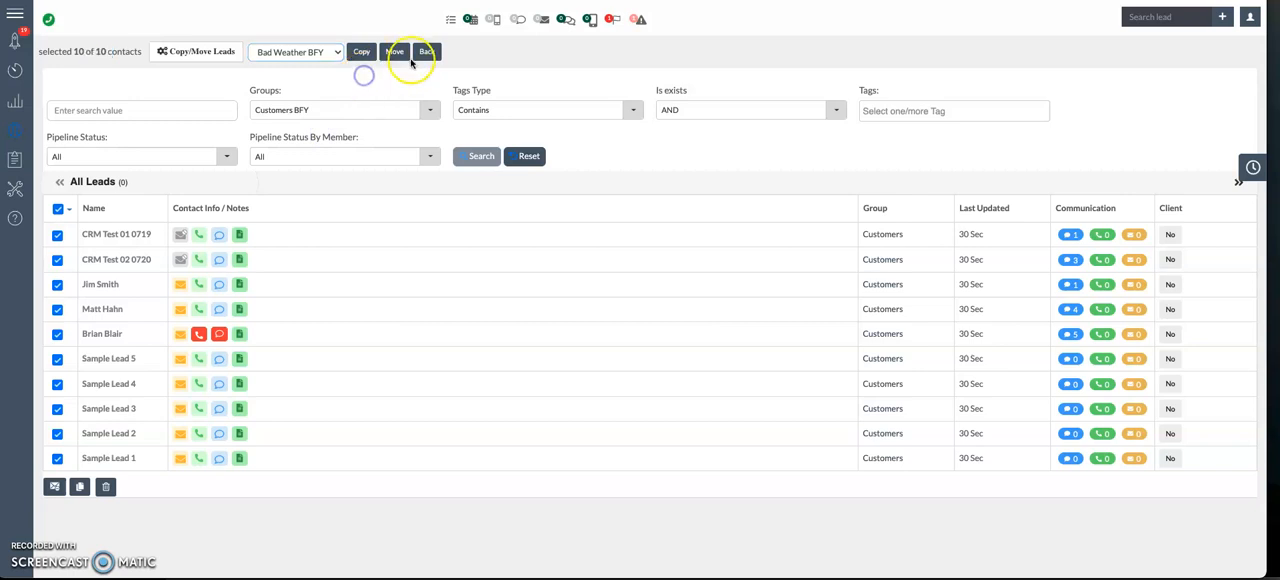
click(420, 52)
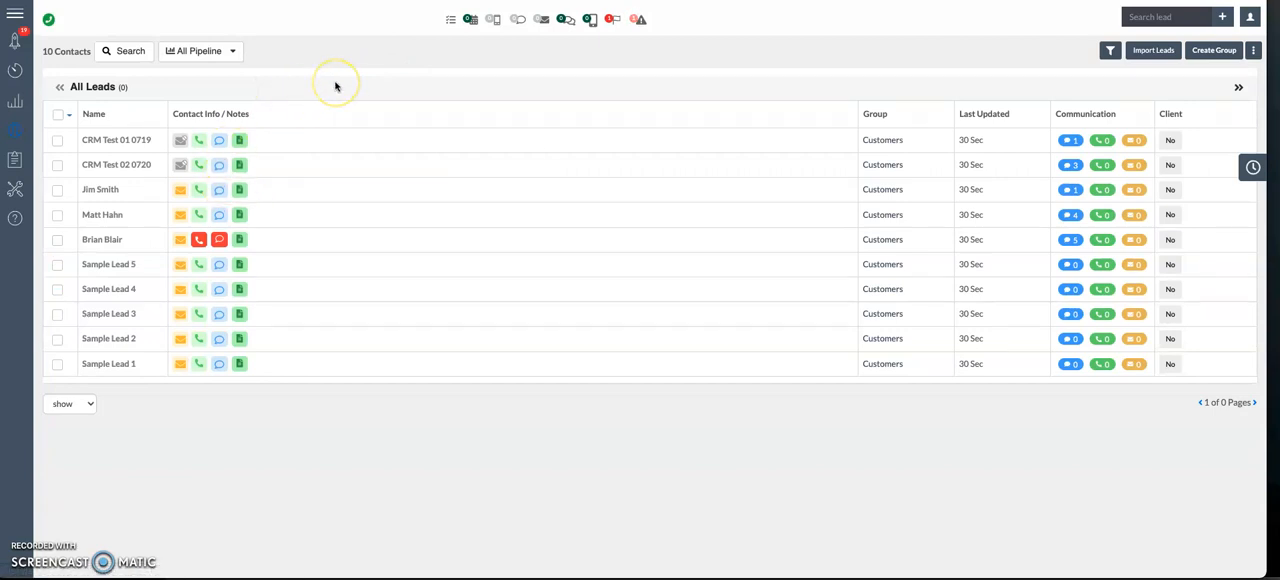
Step: Open the lead import page and show the list of groups available for imported leads
click(1165, 49)
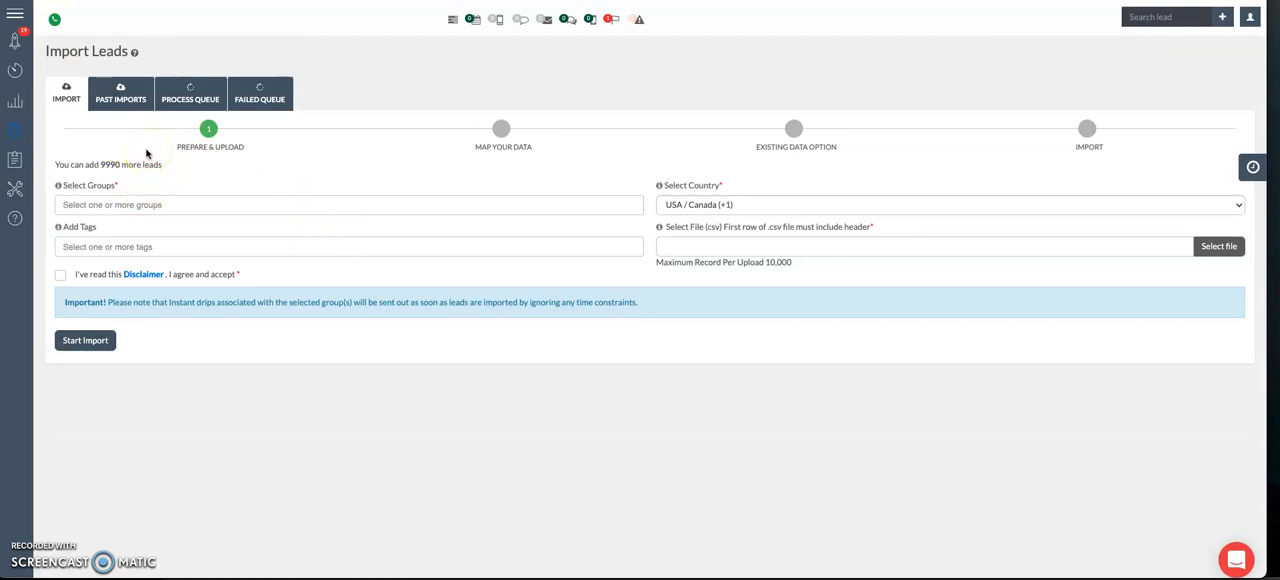
click(128, 202)
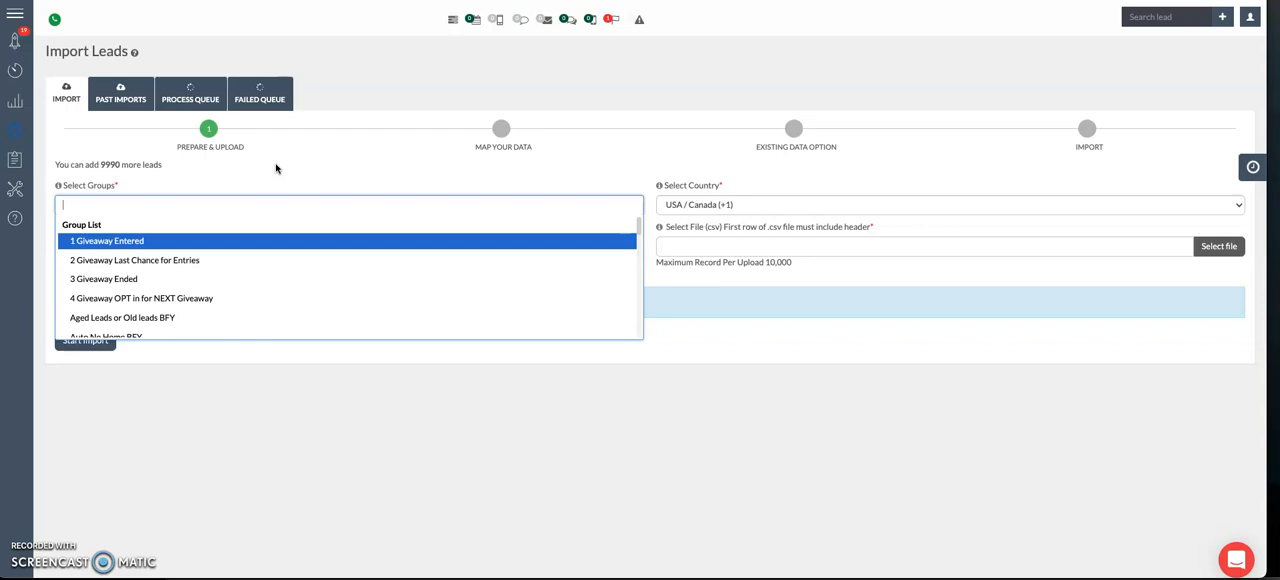
Step: Assign the Aged Leads or Old leads BFY and Prospects BFY groups to the lead import
text(age)
key(Return)
click(276, 158)
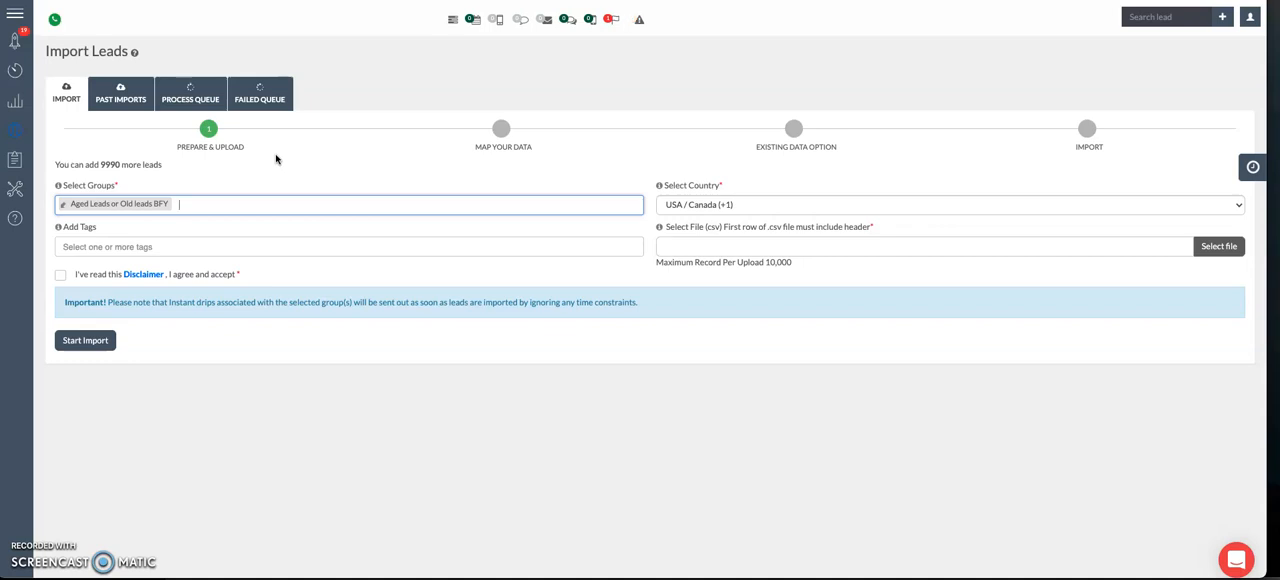
text(prospects)
key(Down)
key(Return)
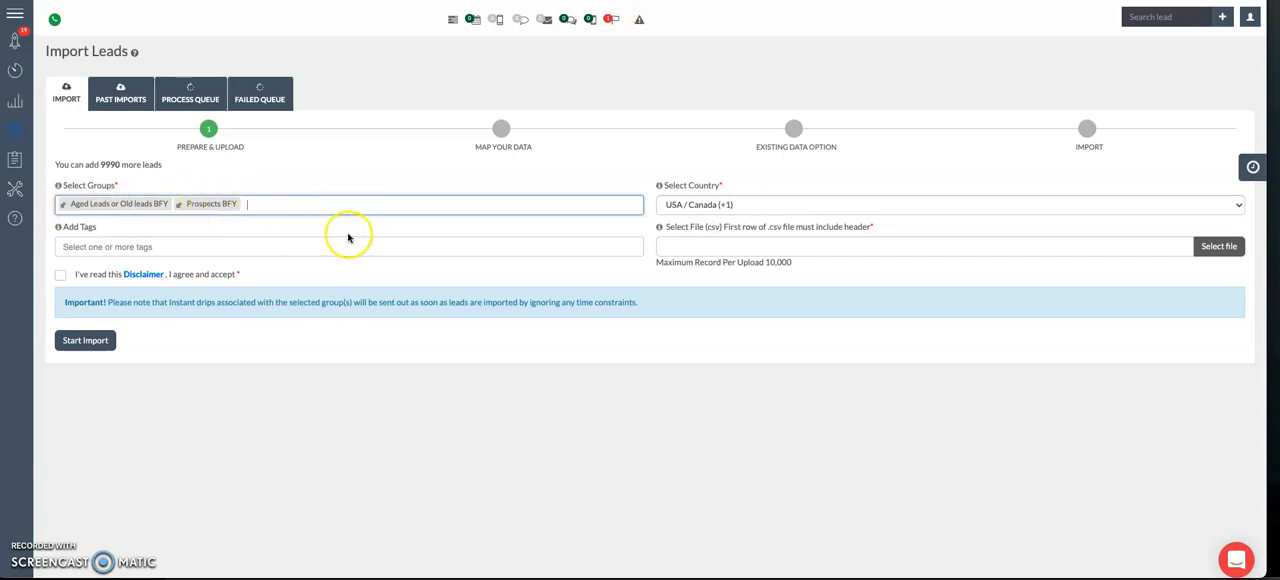
Step: Choose New Test List v2.csv as the import file and start the import with the disclaimer accepted
click(1230, 247)
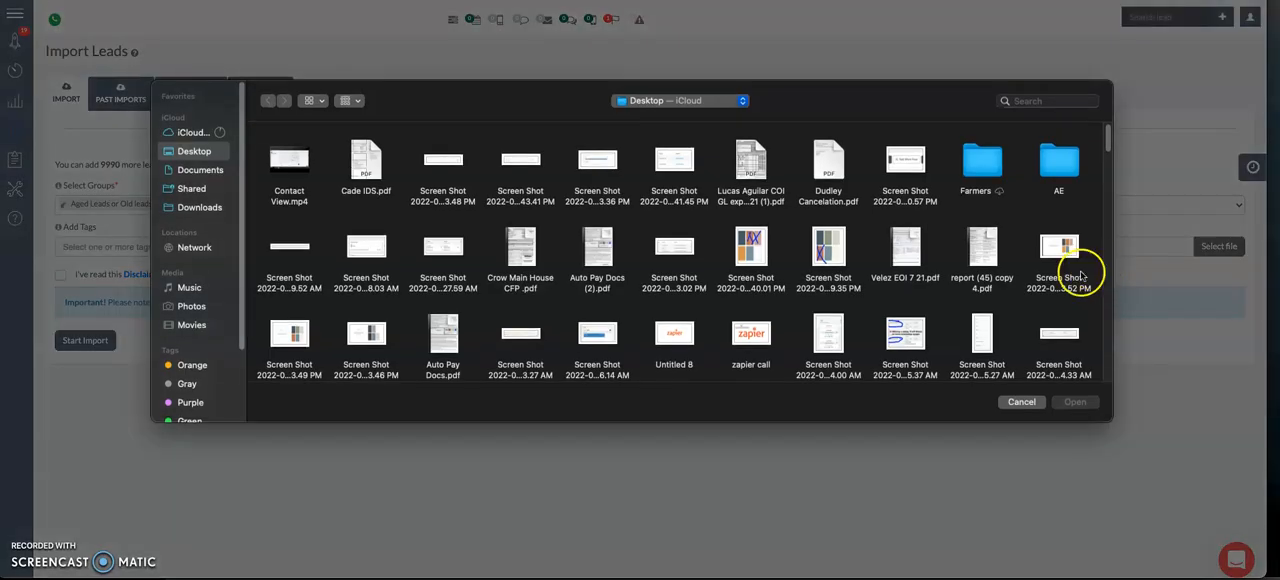
click(1055, 100)
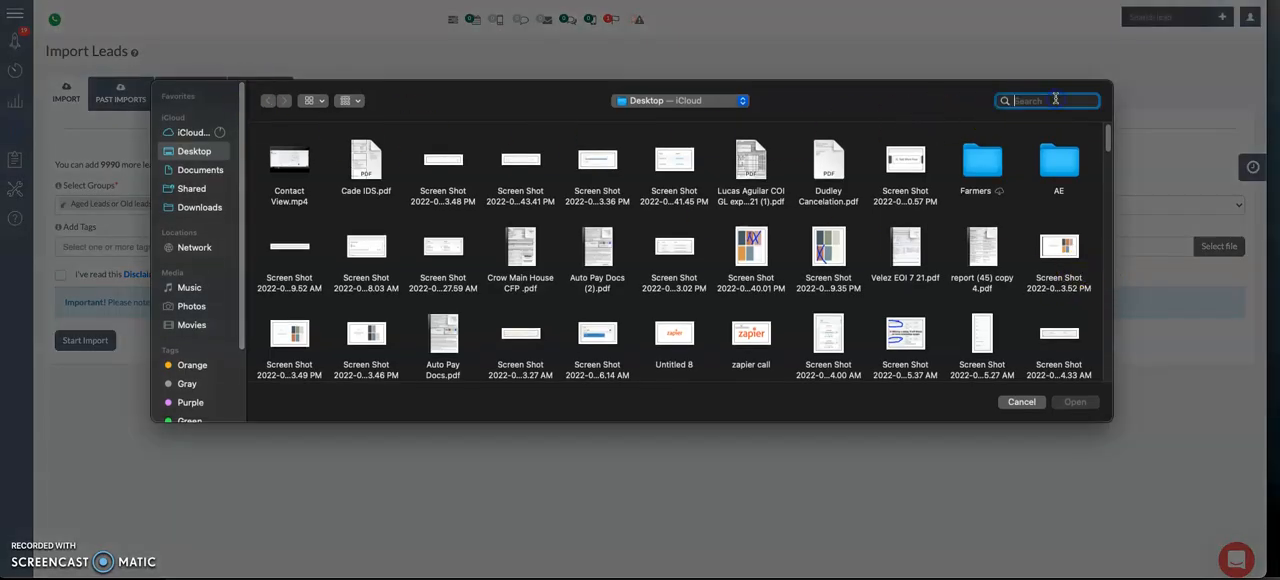
text(csv)
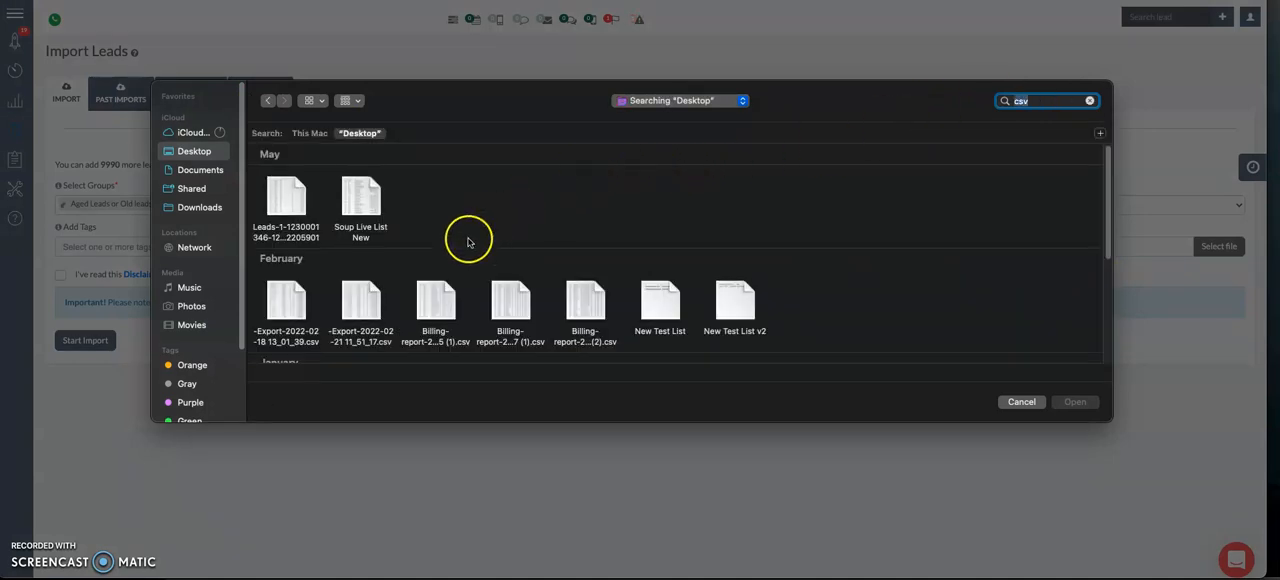
scroll(487, 225, down, 1)
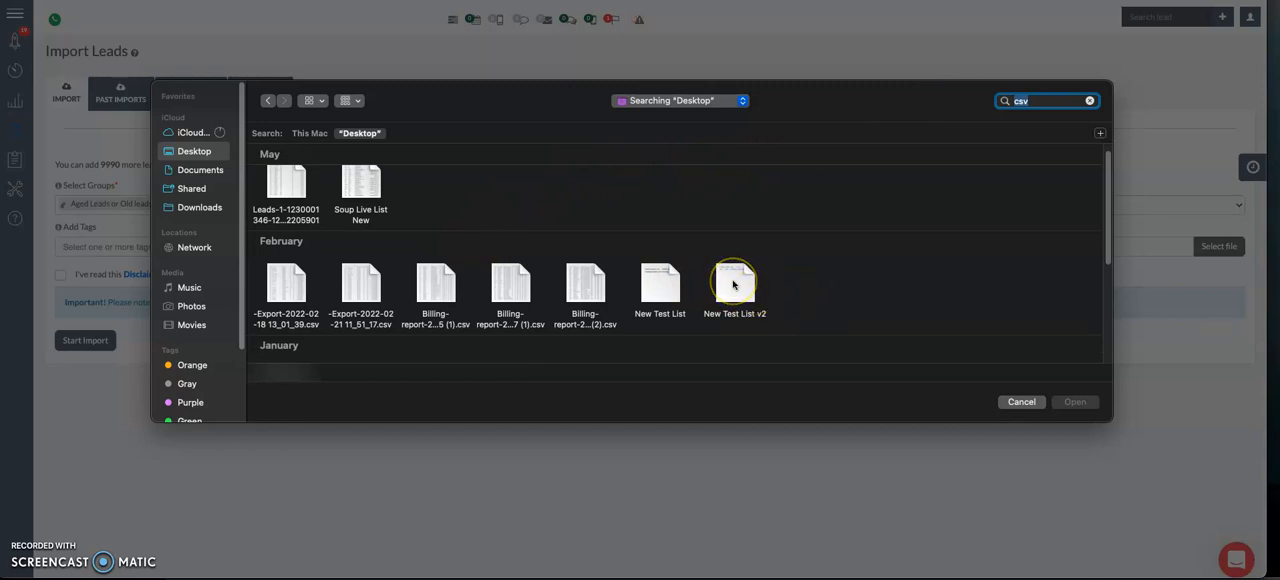
double_click(734, 285)
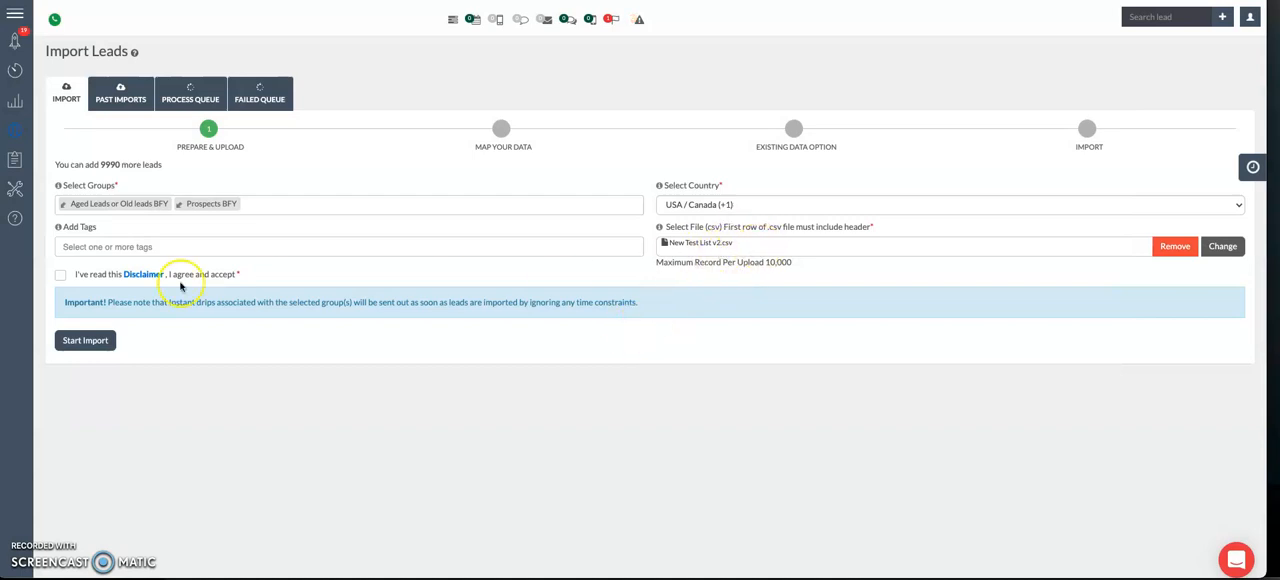
click(60, 274)
click(87, 348)
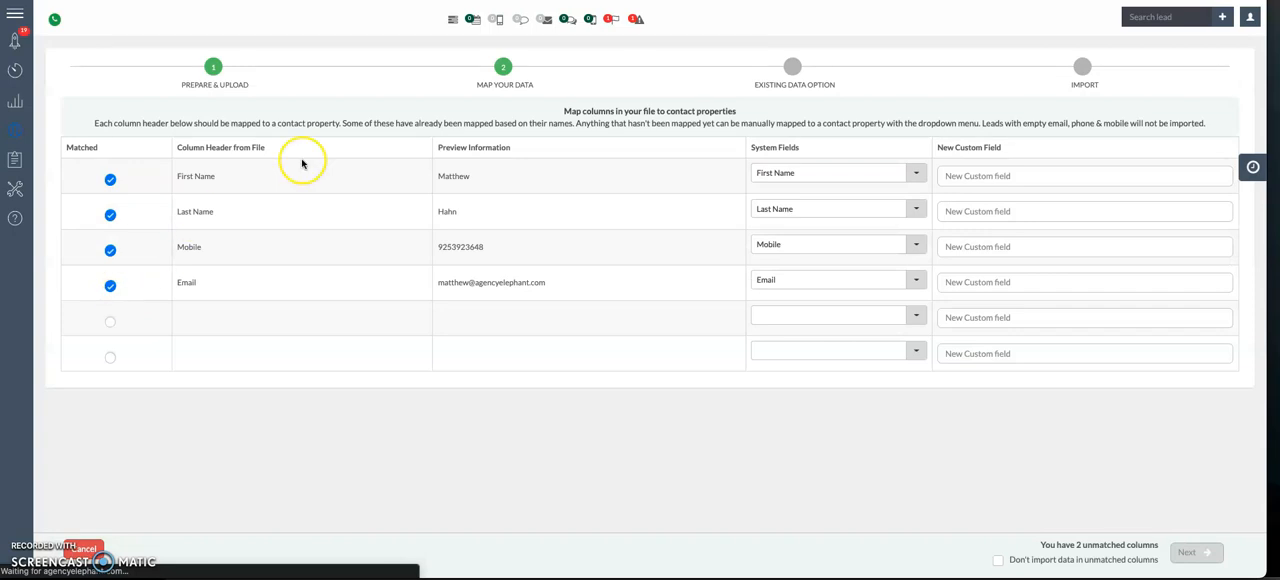
Step: Examine the First Name, Last Name and Mobile column headers read from the file
drag(172, 177, 225, 181)
drag(177, 214, 246, 211)
click(229, 248)
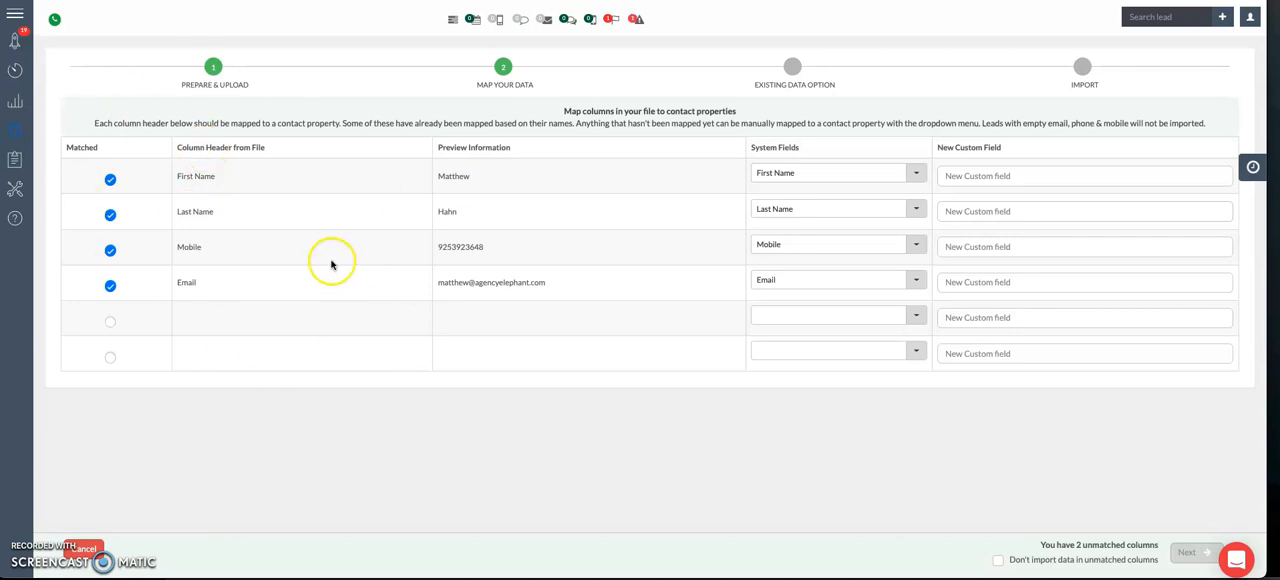
click(161, 180)
click(220, 180)
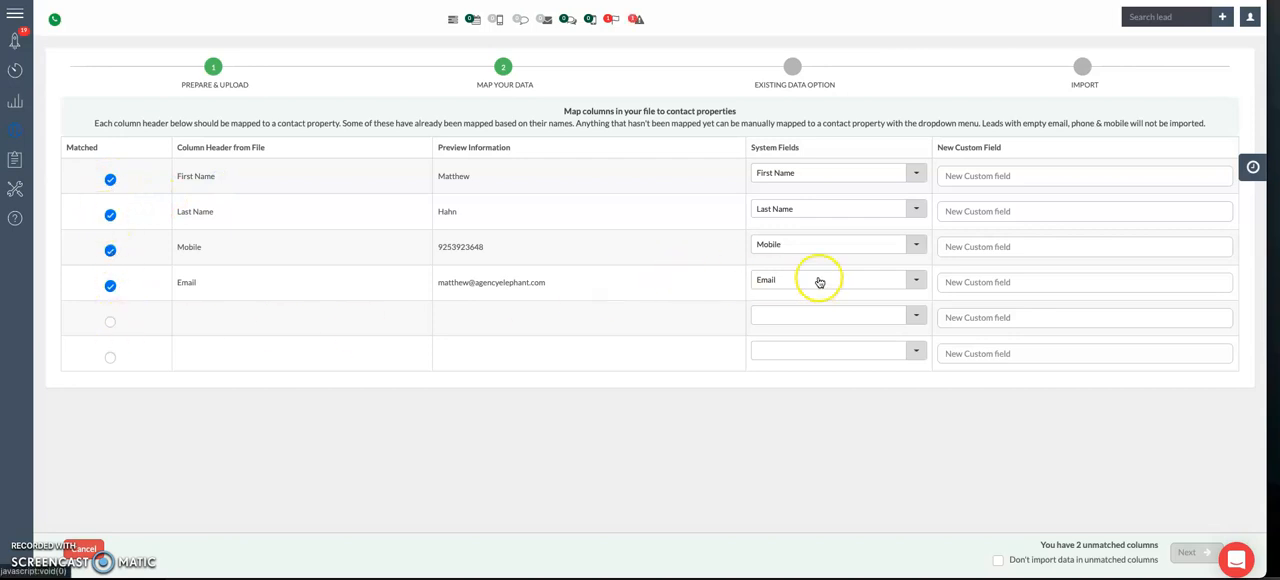
Step: Clear the system field mapped to the Email column and map the column to Email again
click(819, 282)
click(795, 329)
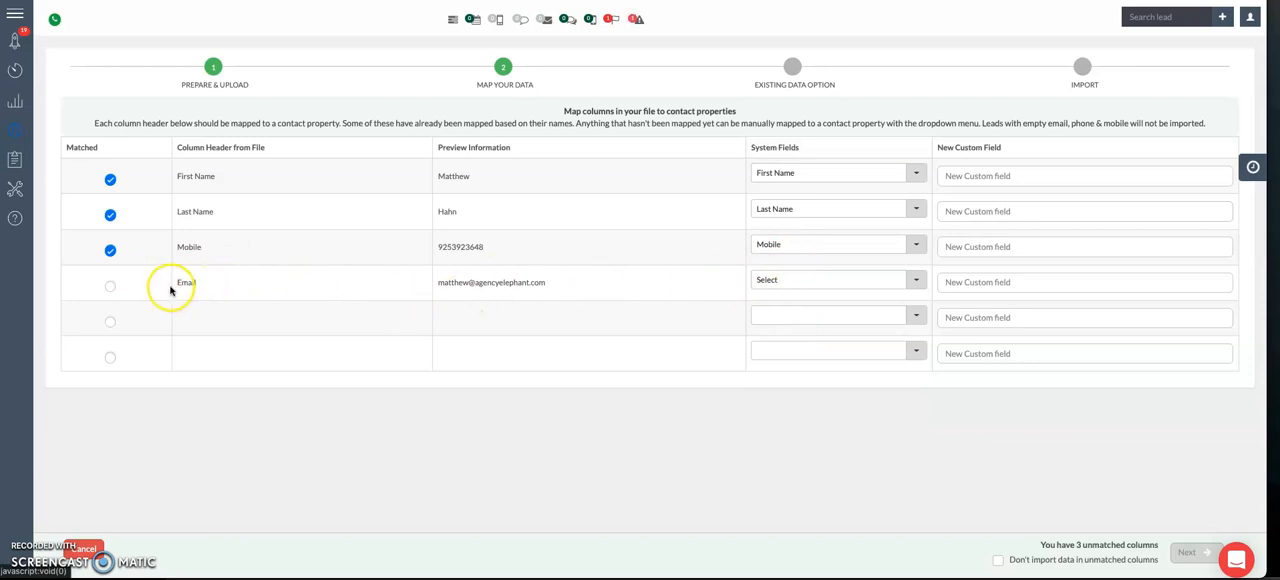
drag(170, 290, 574, 286)
click(499, 286)
triple_click(499, 286)
click(819, 281)
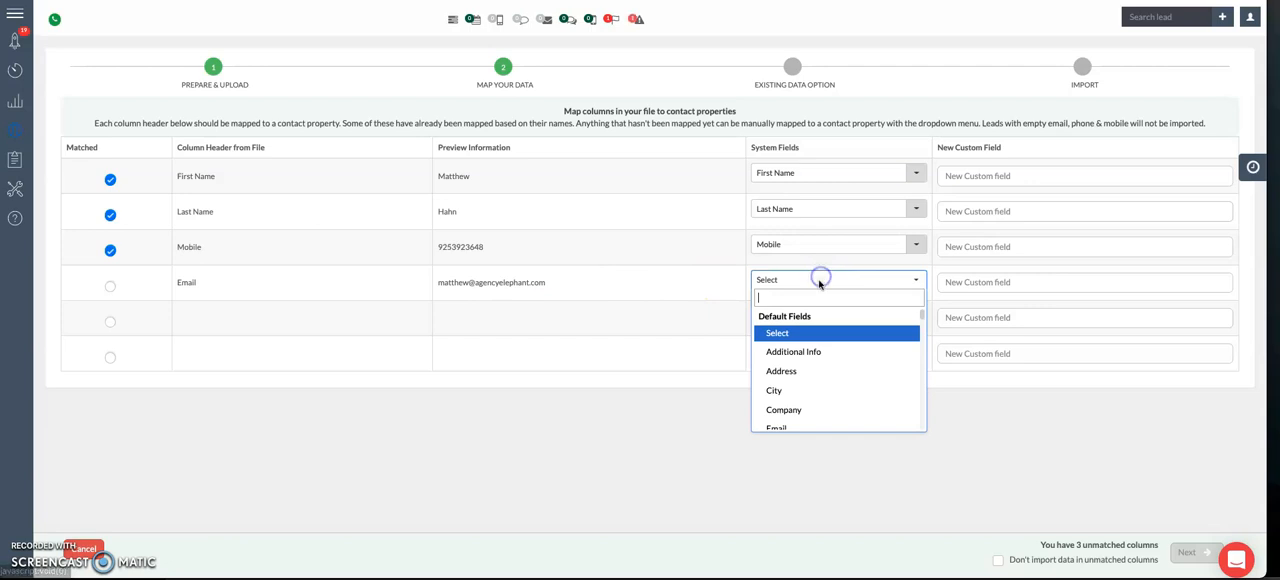
click(800, 428)
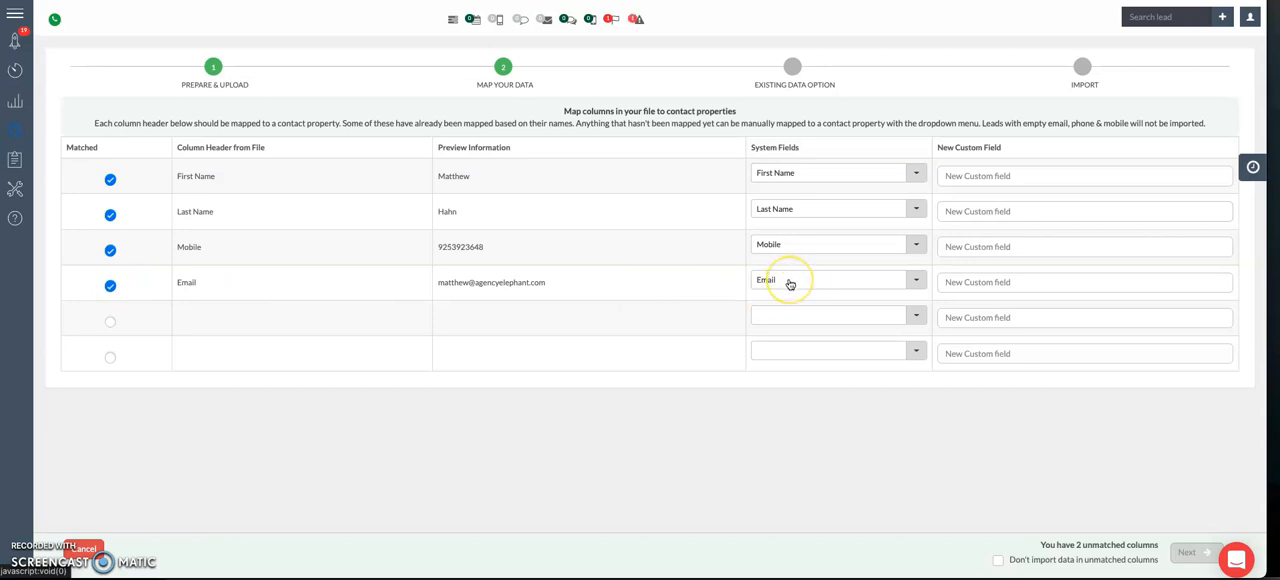
Step: Check the preview values against their mapped fields and continue the import without the data in unmatched columns
double_click(461, 248)
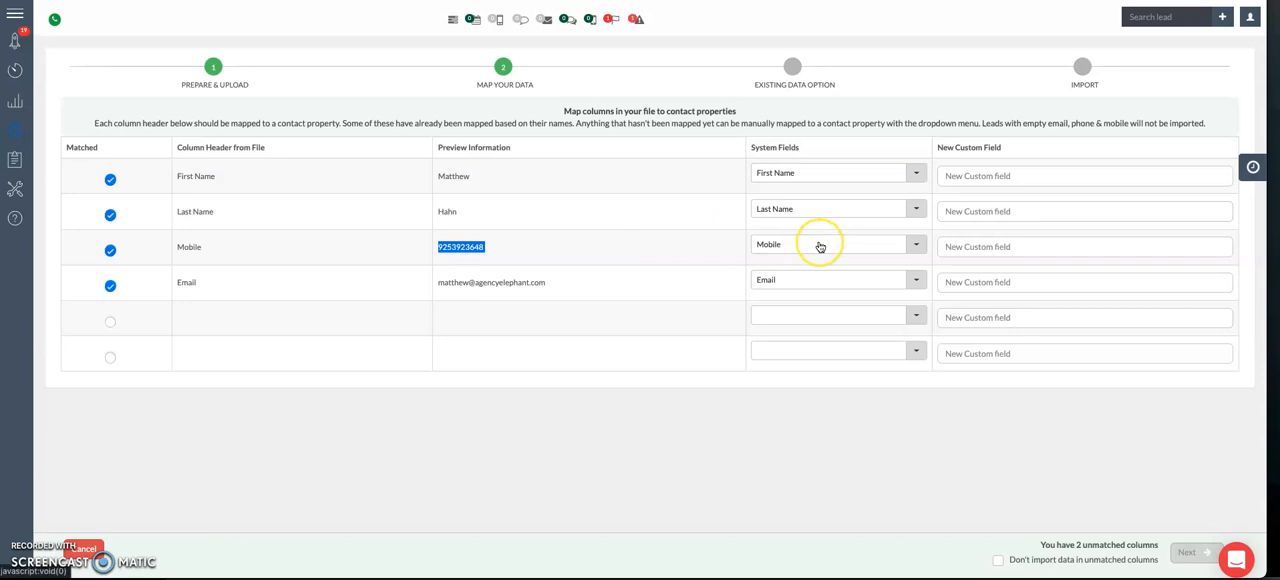
double_click(447, 211)
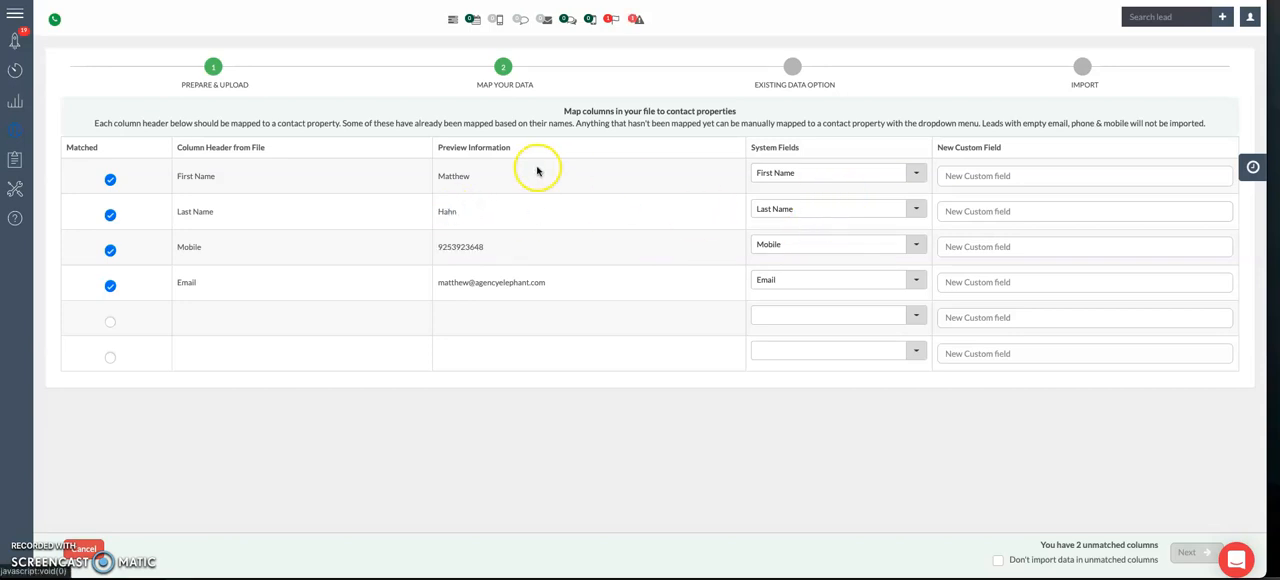
double_click(462, 176)
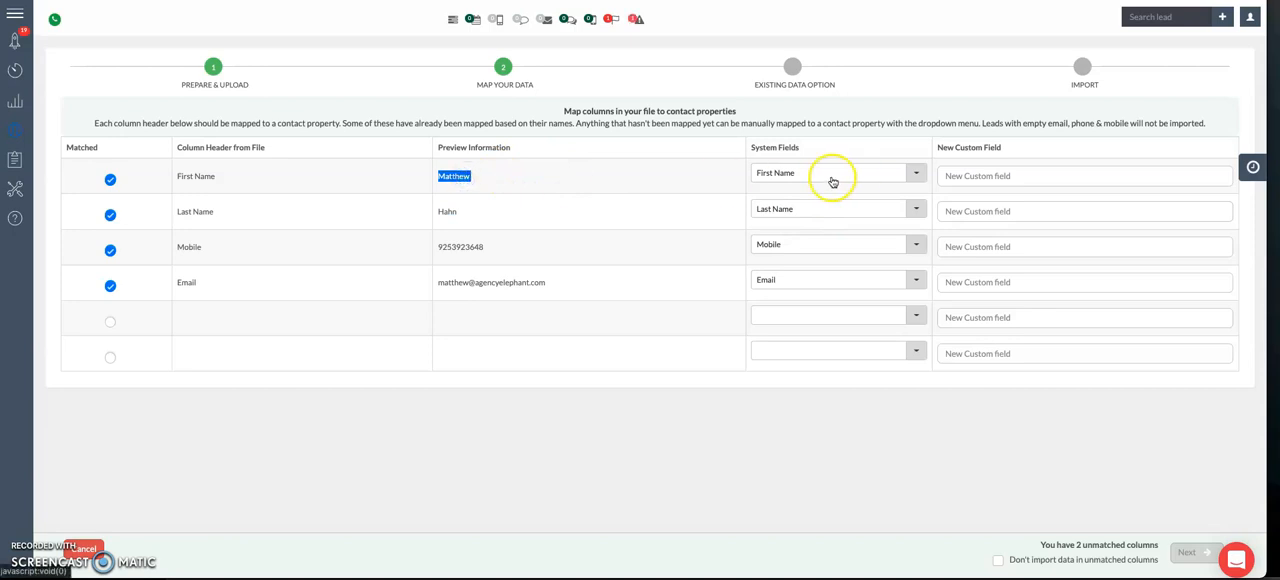
click(777, 456)
click(1055, 515)
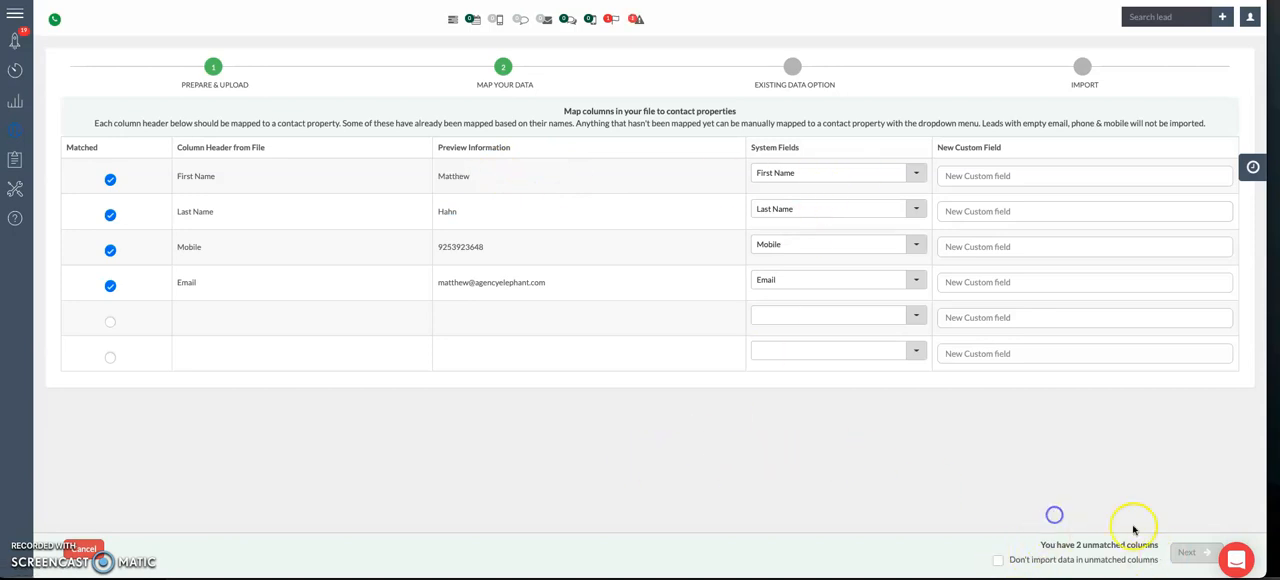
click(998, 561)
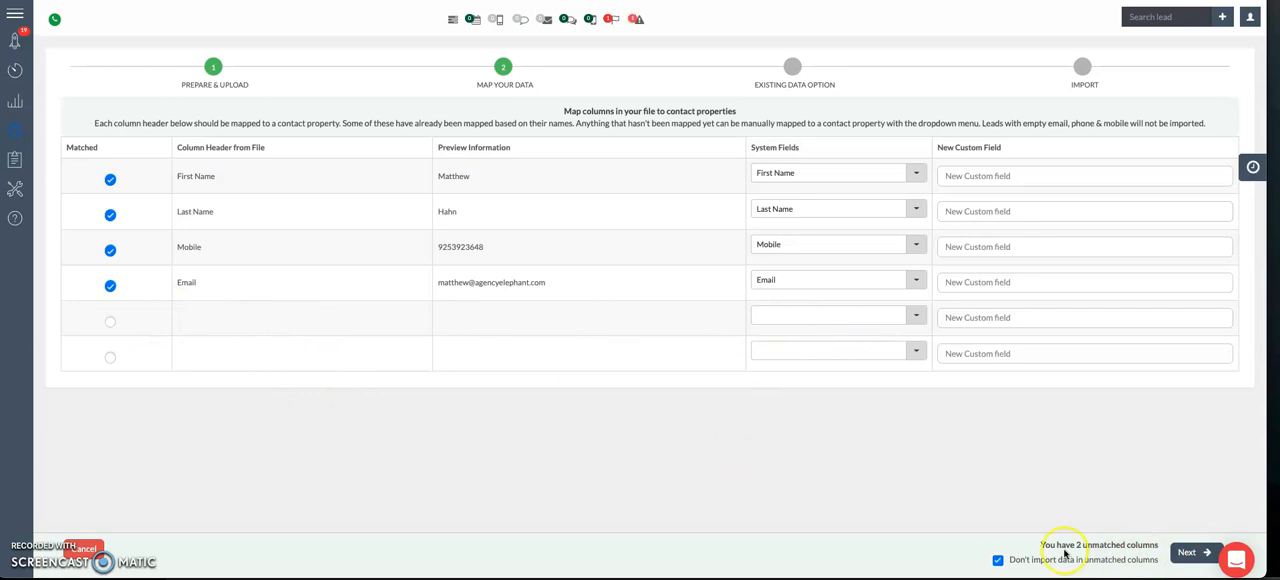
click(1204, 560)
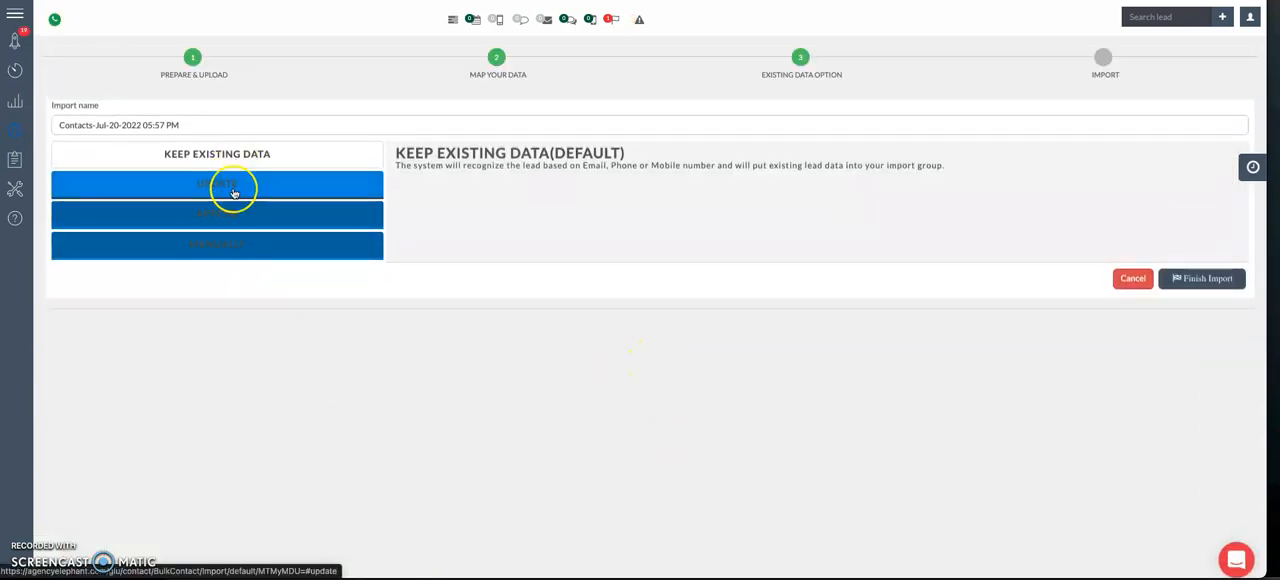
Step: Go through the Keep Existing Data, Update, Append and Manually options and read how each handles existing leads
drag(149, 163, 234, 148)
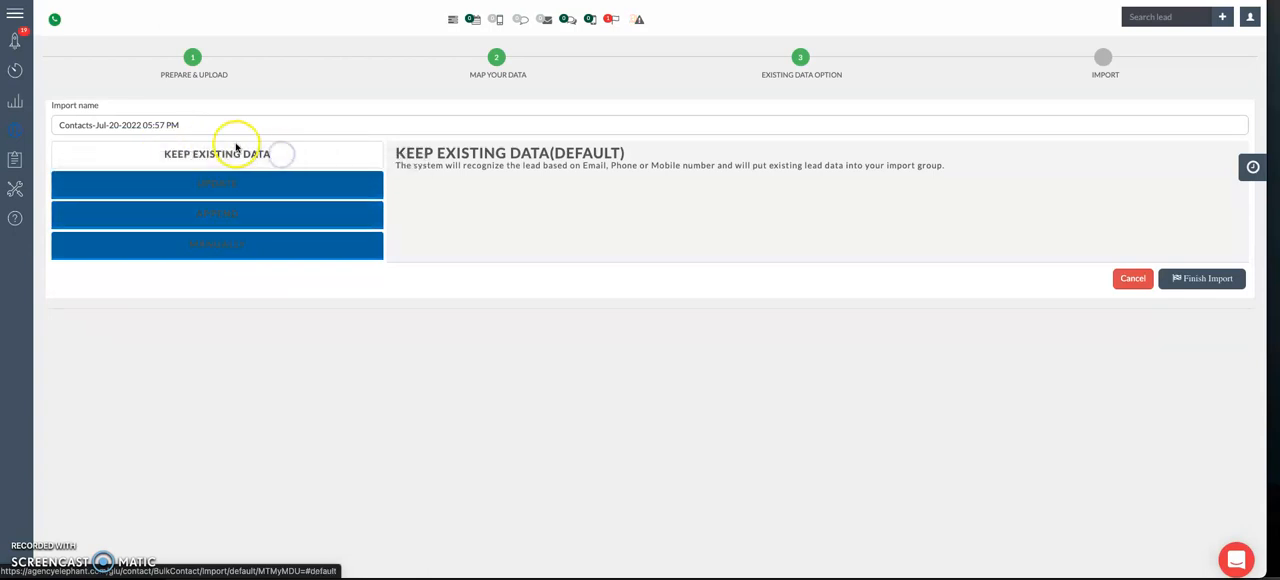
click(220, 159)
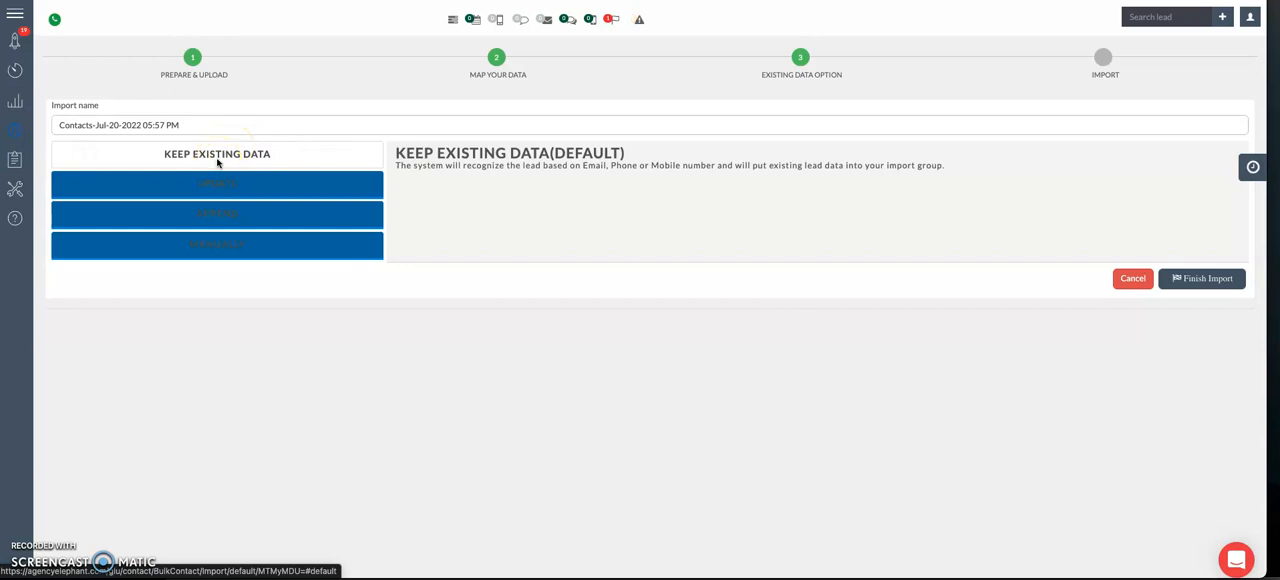
click(214, 193)
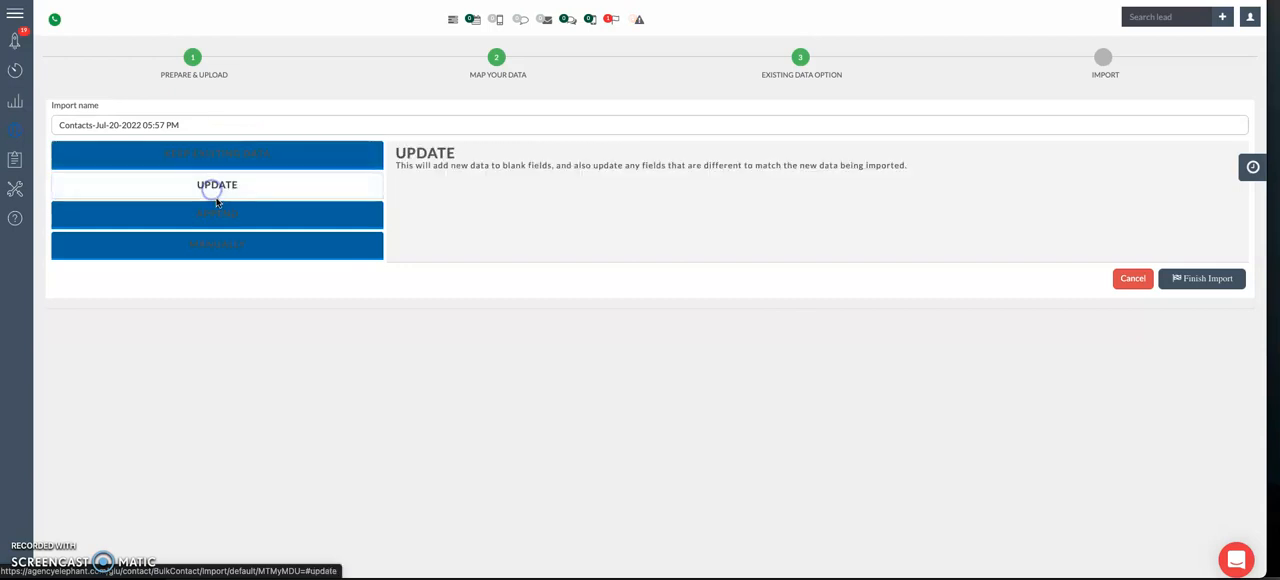
click(219, 216)
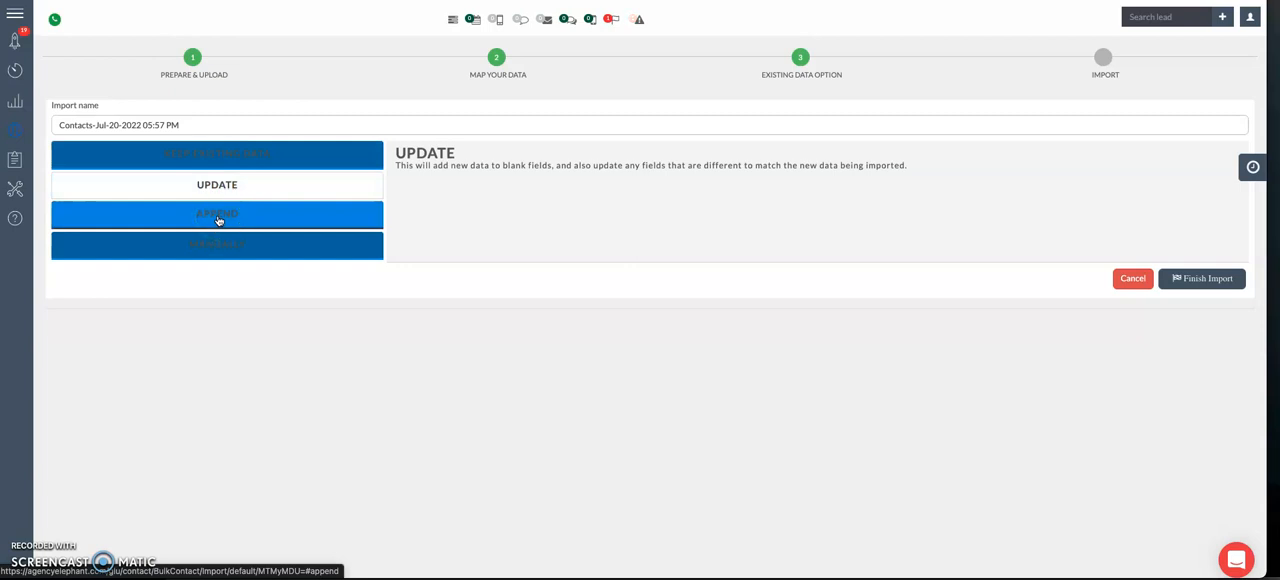
click(218, 217)
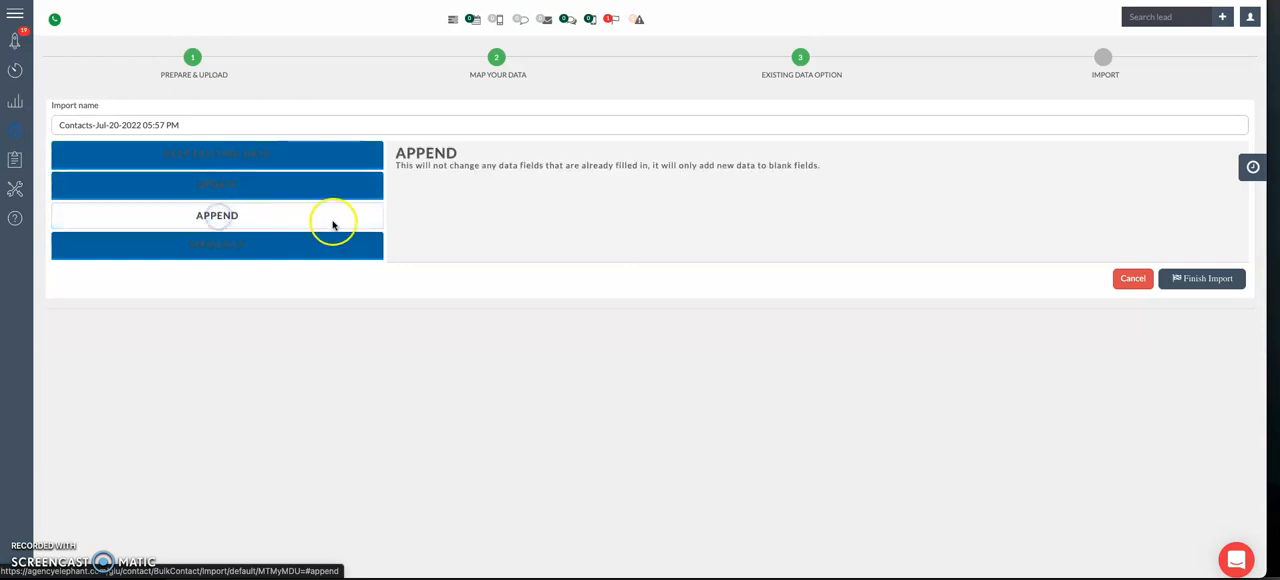
drag(414, 165, 614, 172)
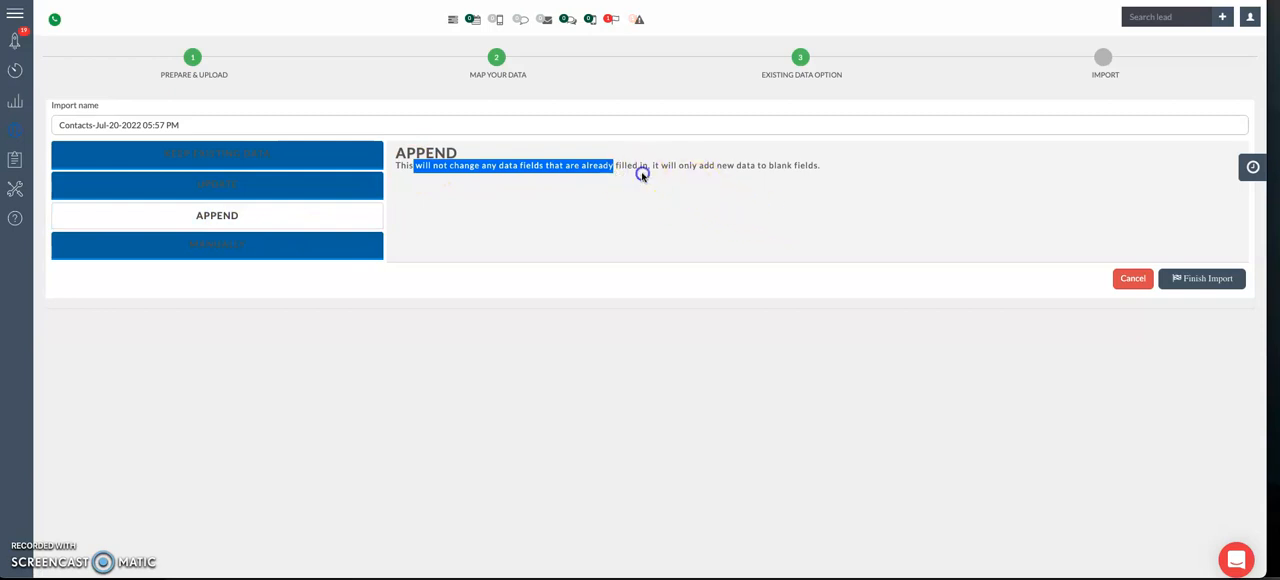
click(817, 168)
drag(817, 168, 672, 167)
click(312, 246)
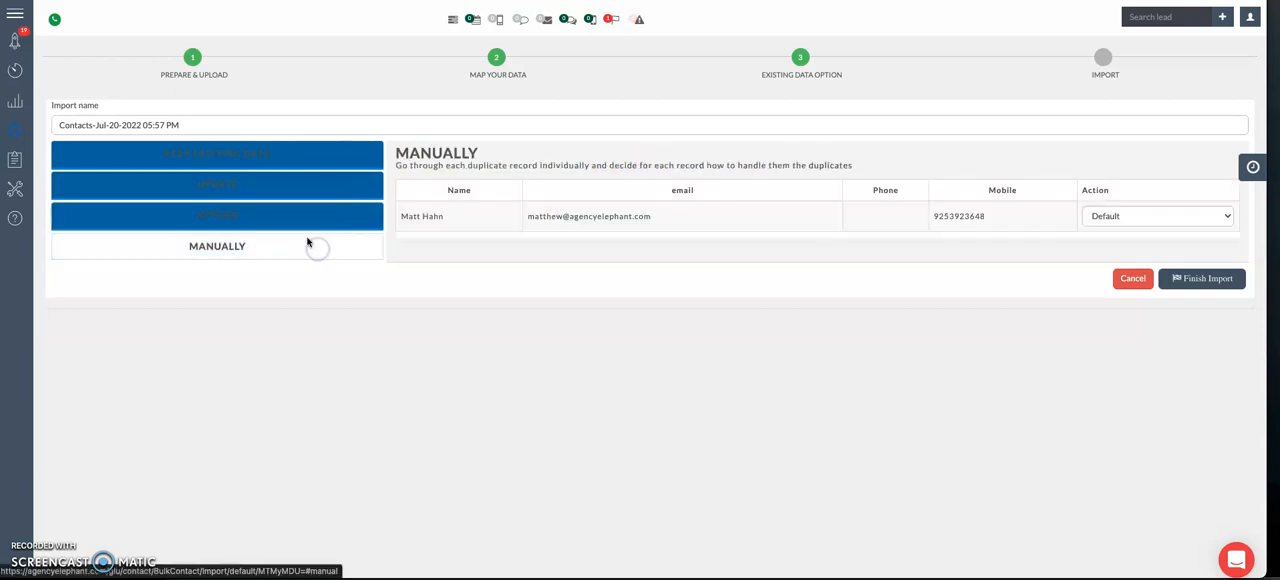
Step: Select Append as the way existing lead data is handled in this import
click(257, 211)
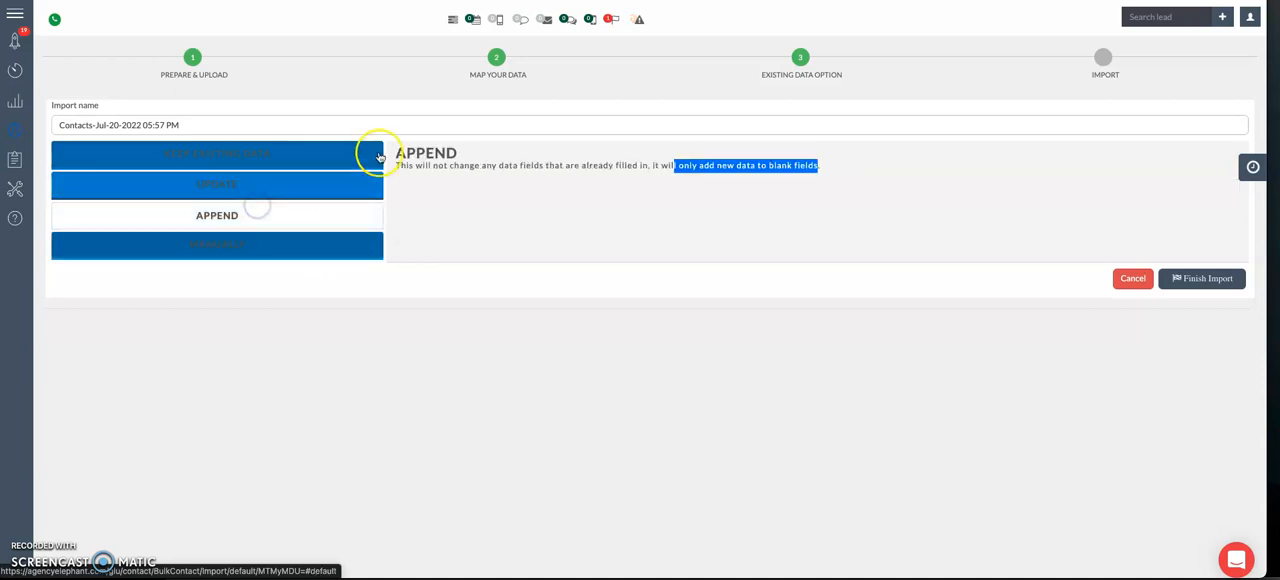
triple_click(628, 164)
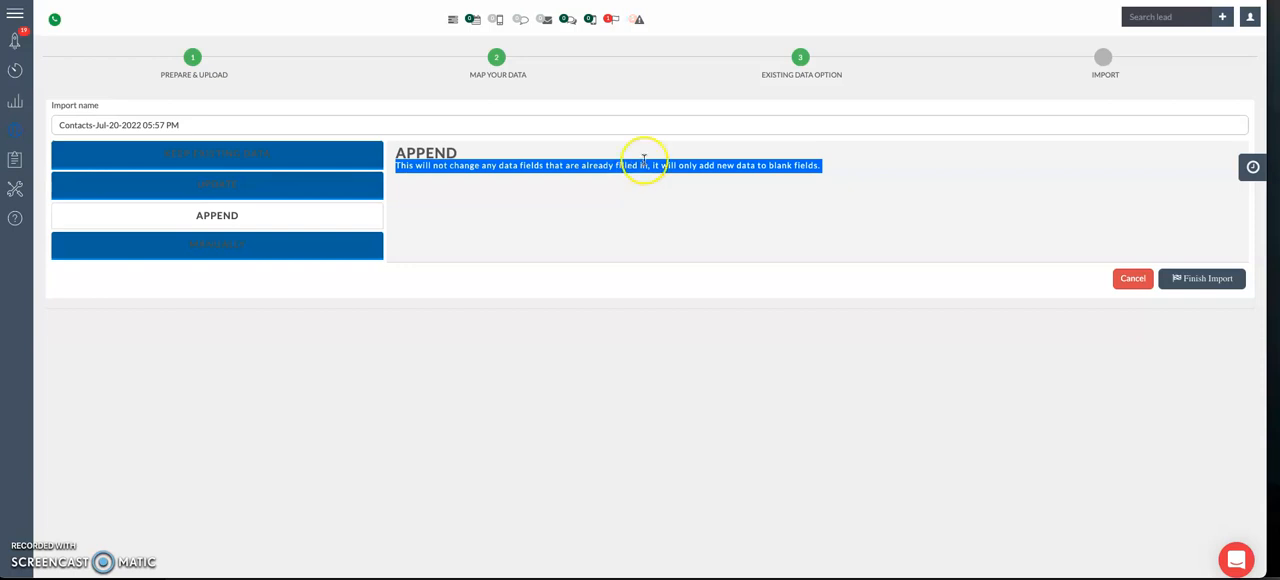
click(1222, 284)
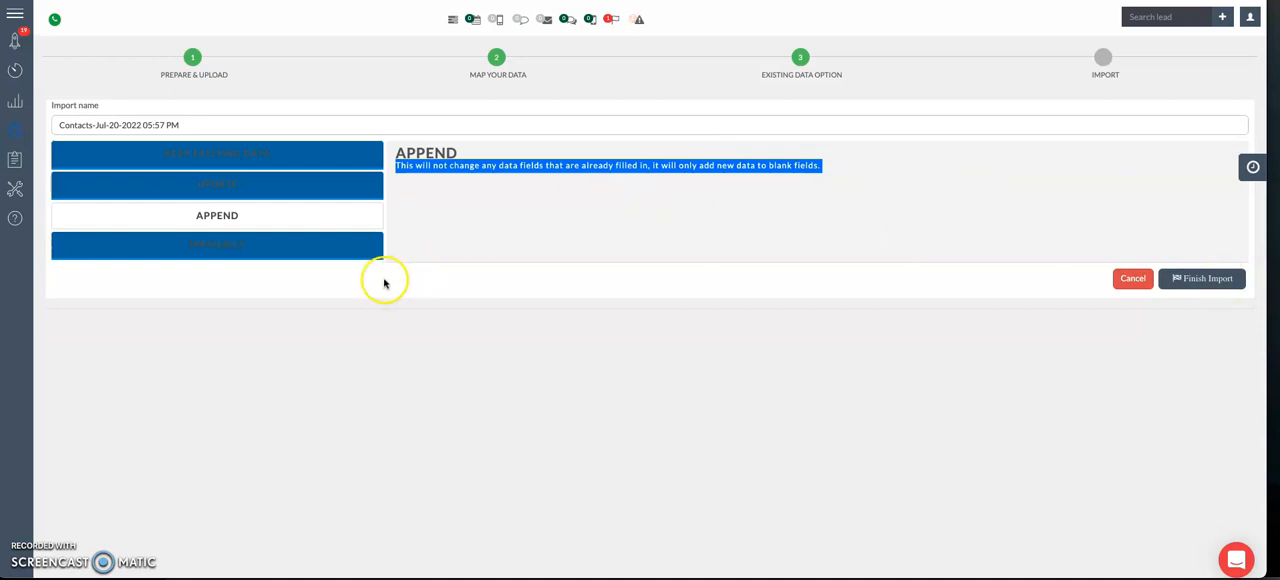
Step: Open the lead pipeline board and switch it to the Service Pipeline to view its stages
mouse_move(51, 106)
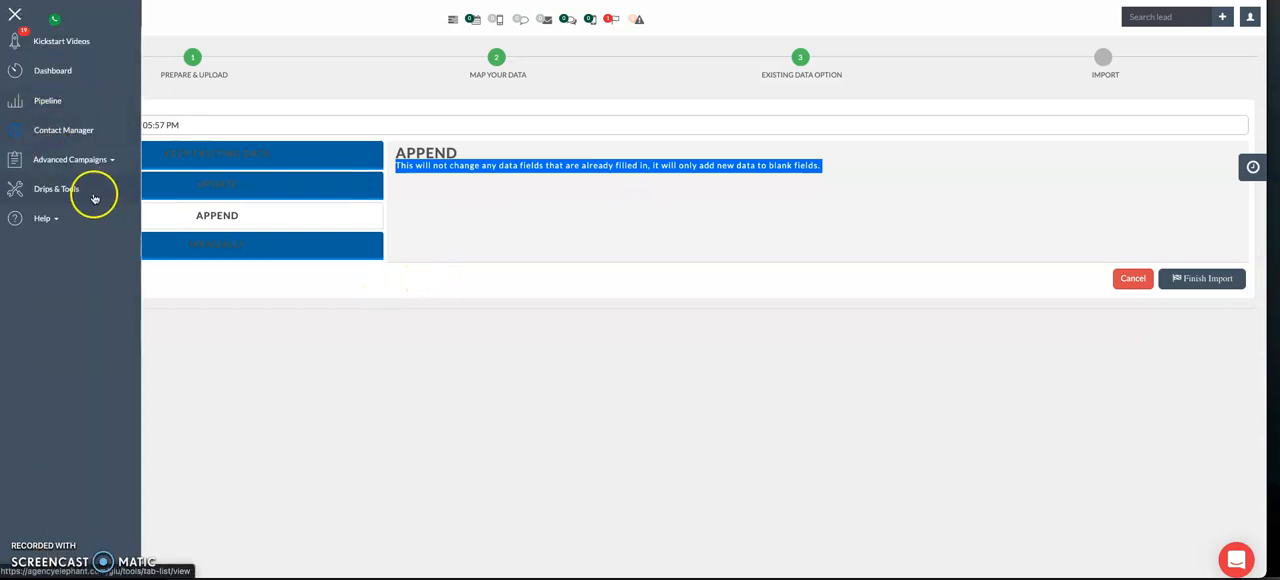
click(50, 104)
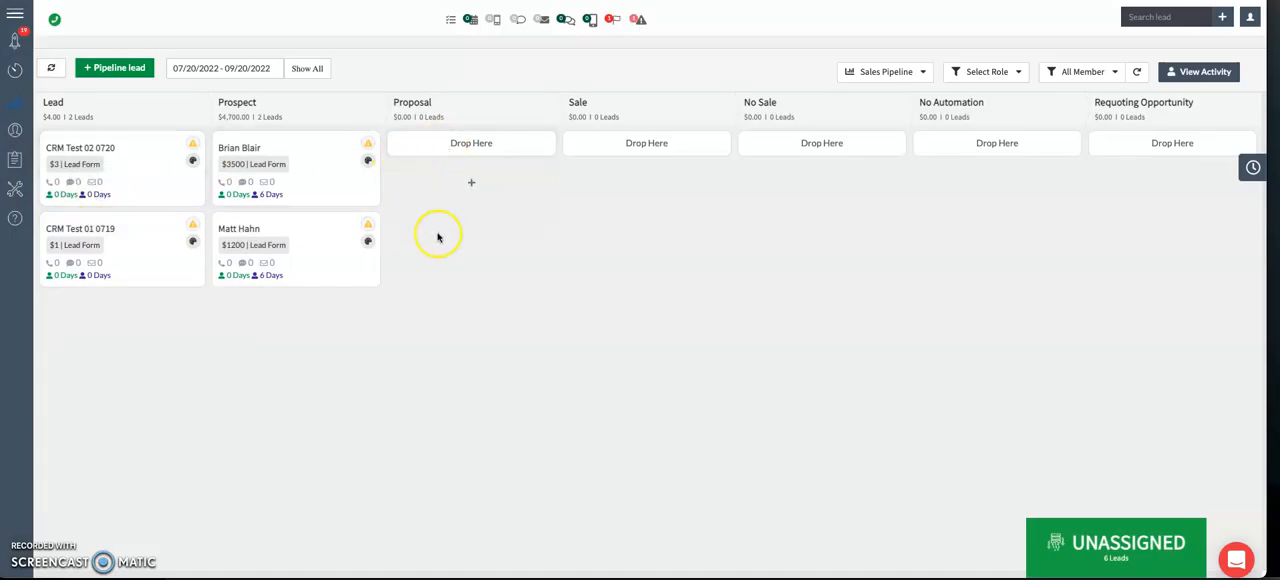
mouse_move(33, 120)
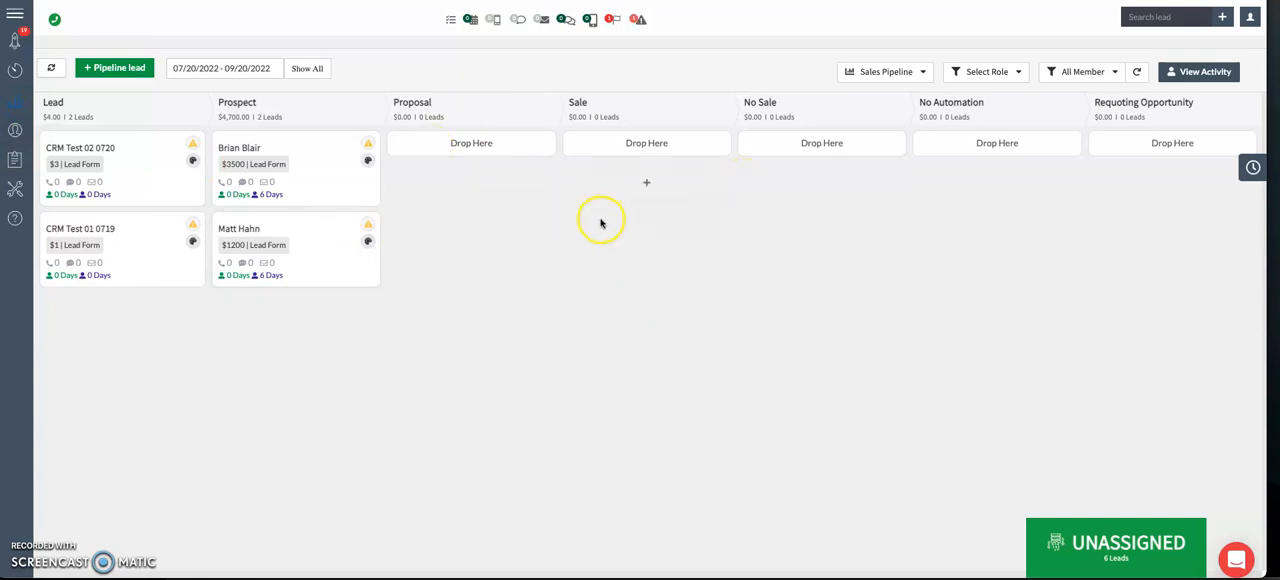
click(880, 73)
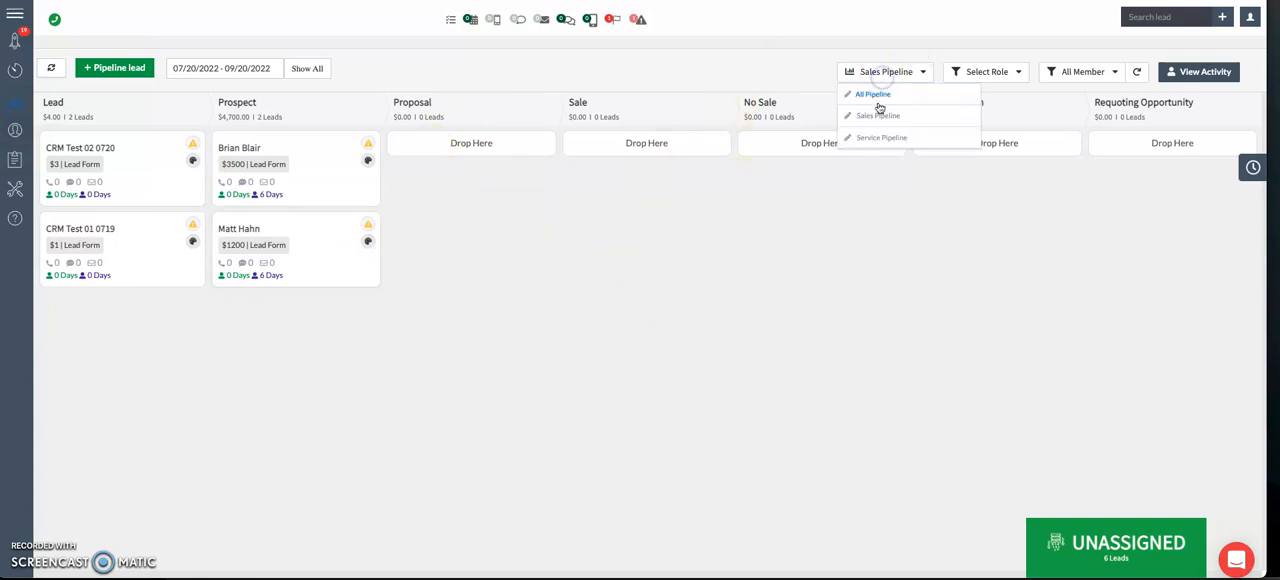
click(879, 137)
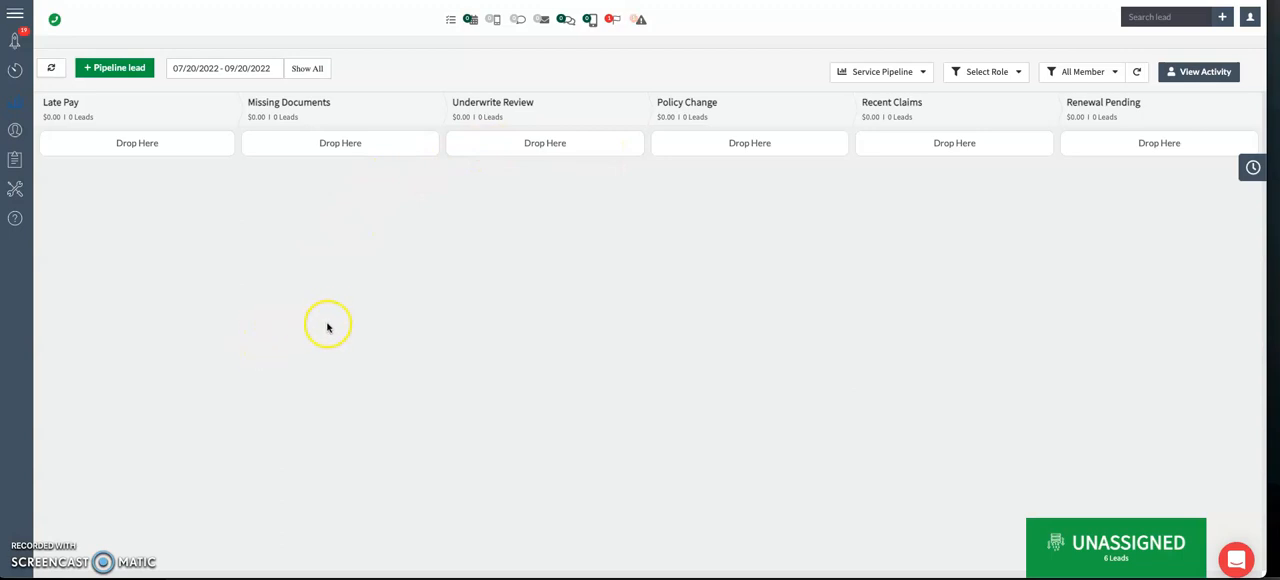
mouse_move(29, 129)
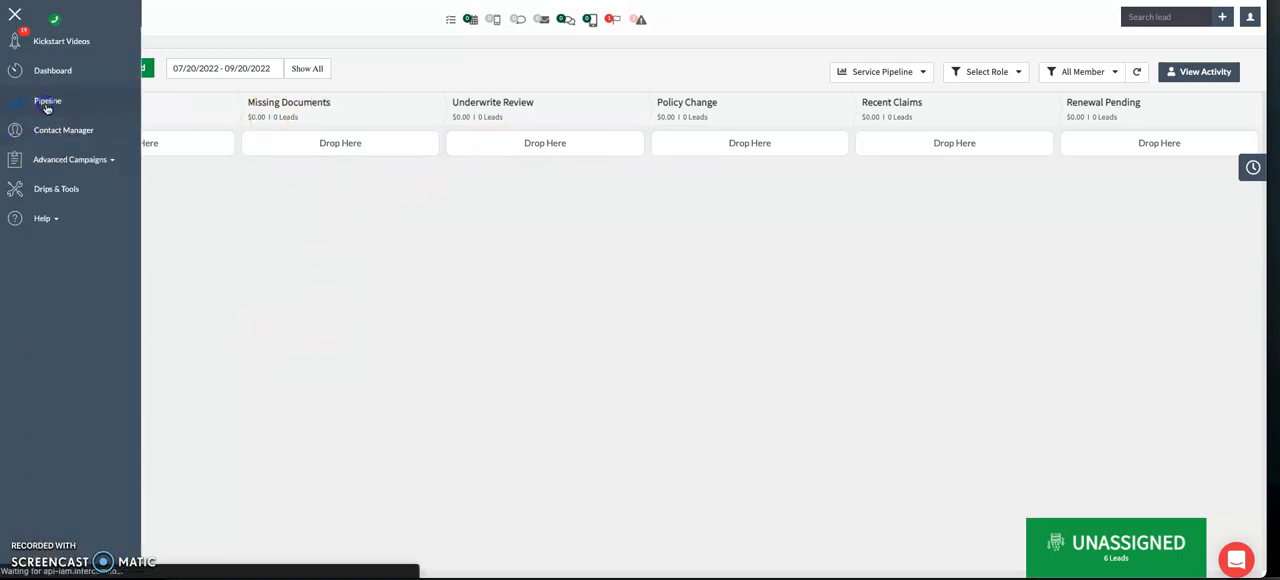
Step: Reload the lead pipeline board and switch it from the Service Pipeline to the Sales Pipeline
click(47, 104)
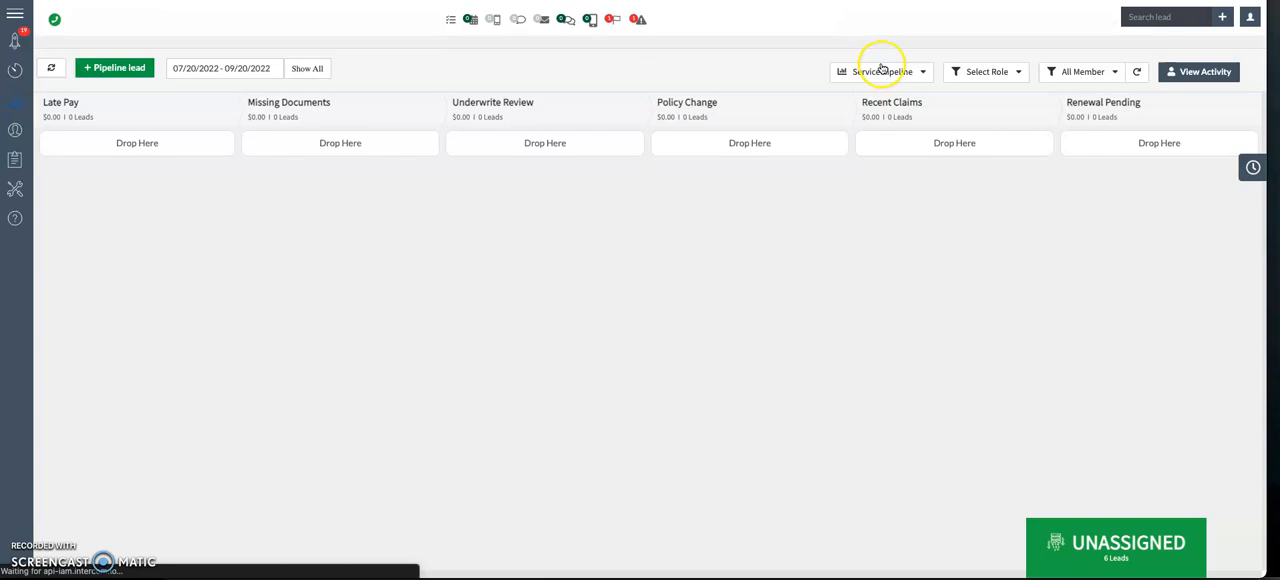
click(875, 70)
click(869, 116)
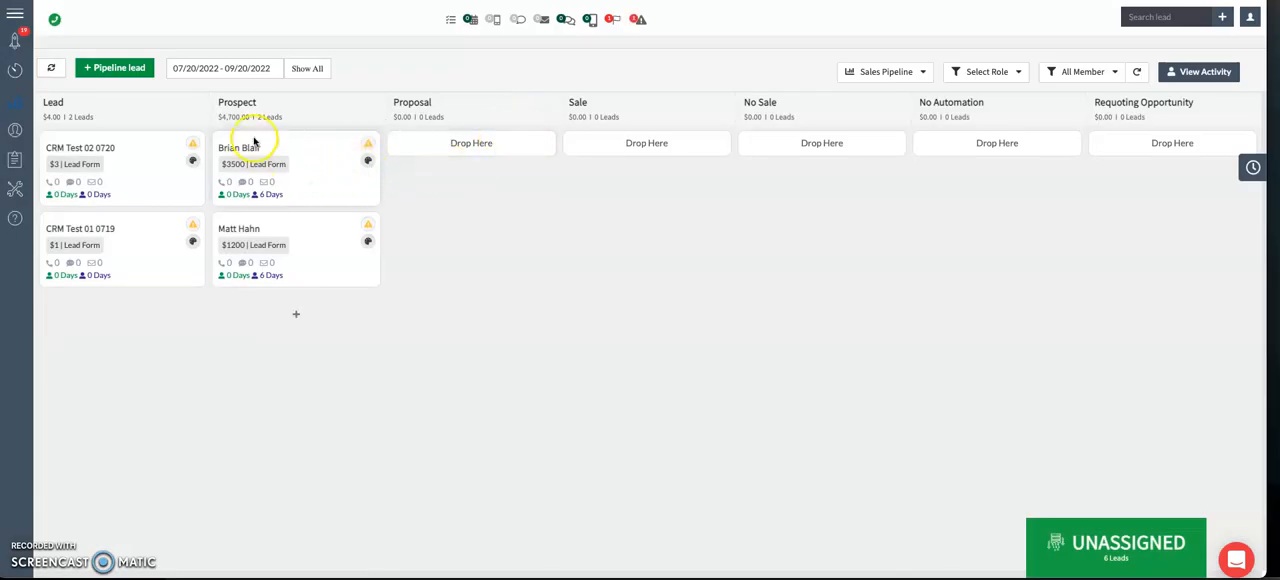
Step: Move the $3500 lead from the Prospect stage to the Proposal stage of the Sales Pipeline
drag(251, 150, 443, 126)
click(388, 258)
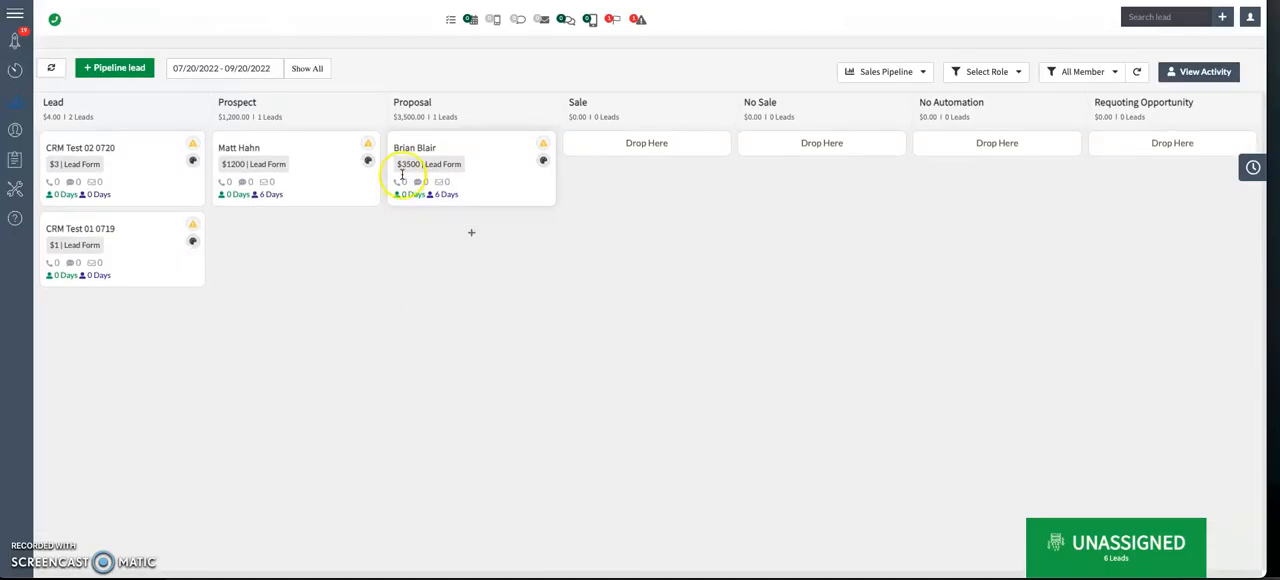
click(415, 155)
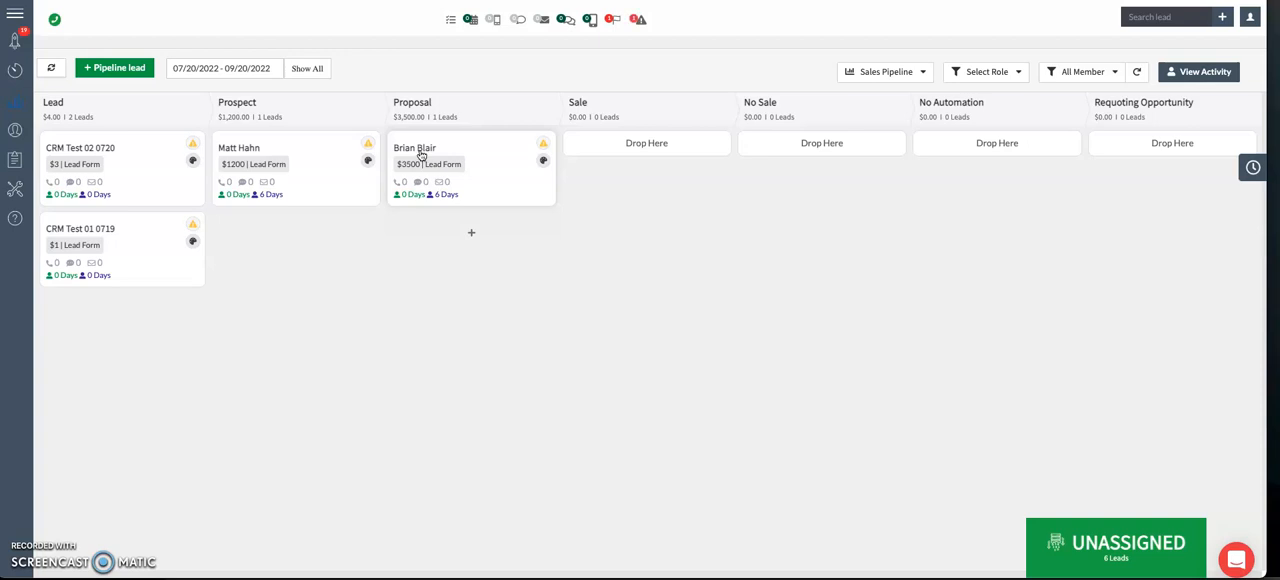
Step: Open the details of the $1200 lead in the Prospect stage, review its Sales Pipeline stage options and close the stage list
click(241, 140)
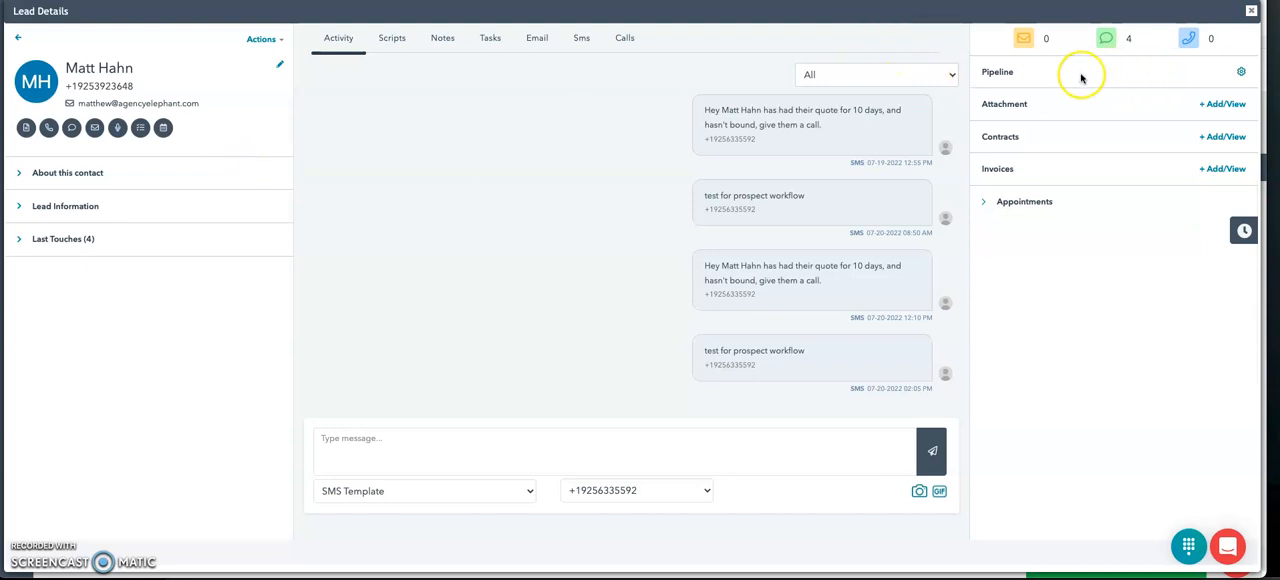
click(1239, 76)
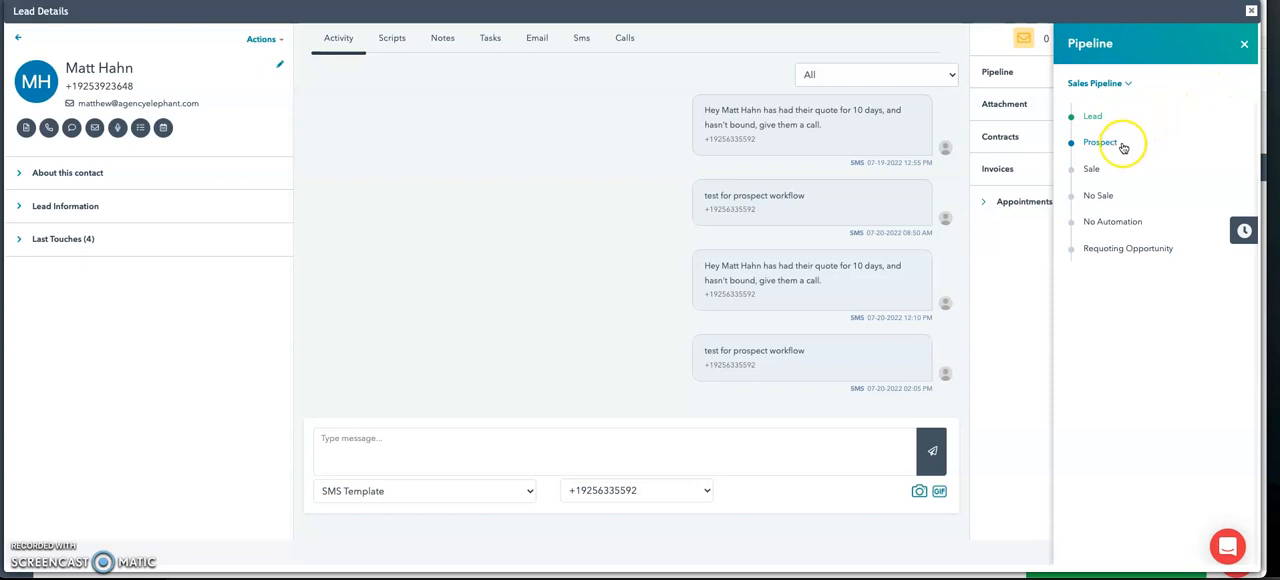
click(1092, 168)
click(200, 356)
click(1122, 80)
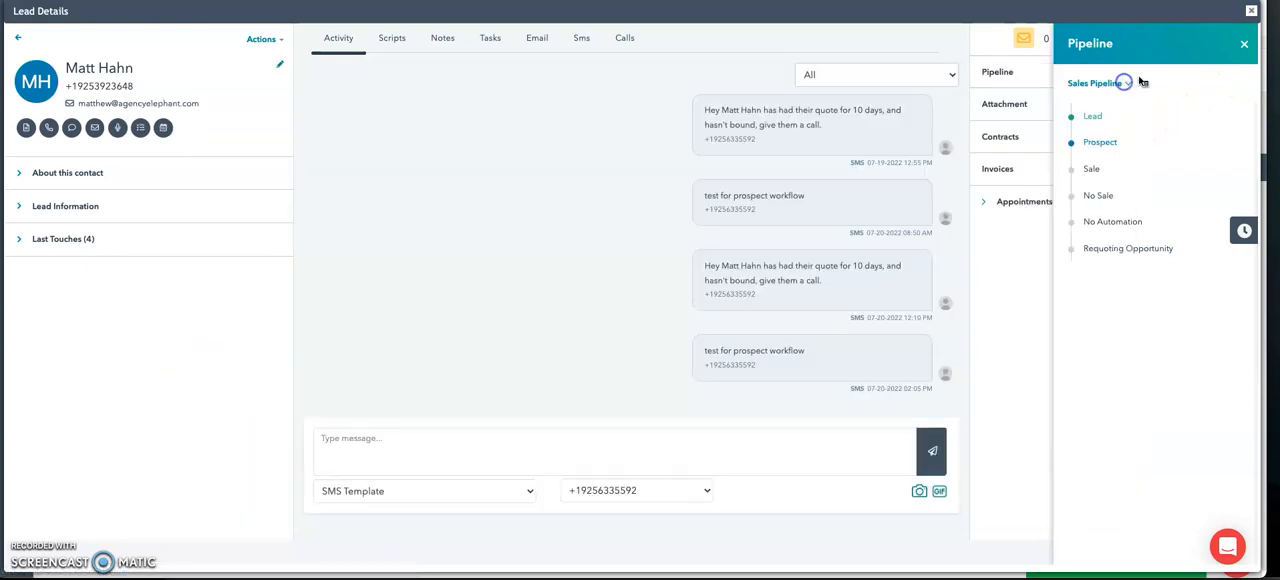
click(1243, 43)
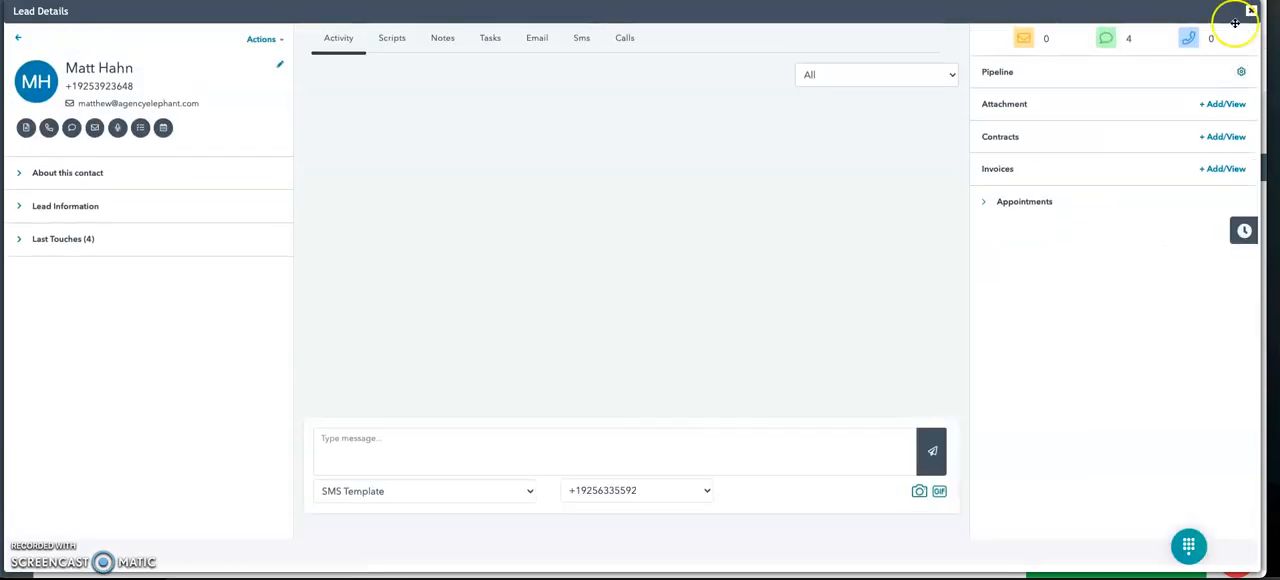